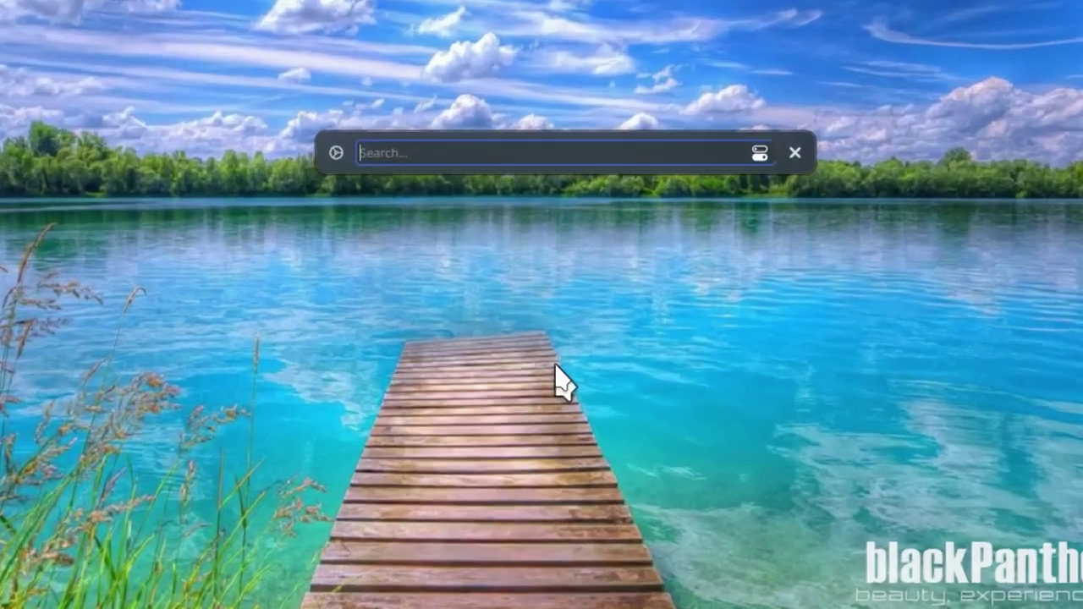
Run the quick-install command "telepites superclass" from the desktop search launcher
{"action": "type", "text": "telepites comfort"}
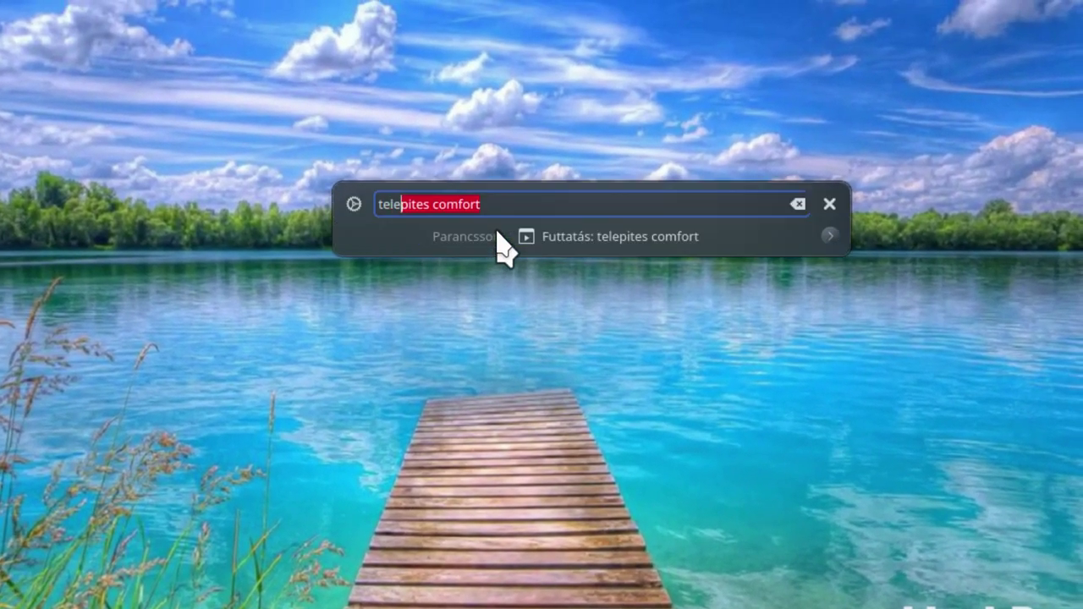
{"action": "key", "text": "End"}
{"action": "key", "text": "BackSpace"}
{"action": "key", "text": "BackSpace"}
{"action": "key", "text": "BackSpace"}
{"action": "key", "text": "BackSpace"}
{"action": "key", "text": "BackSpace"}
{"action": "key", "text": "BackSpace"}
{"action": "key", "text": "BackSpace"}
{"action": "key", "text": "BackSpace"}
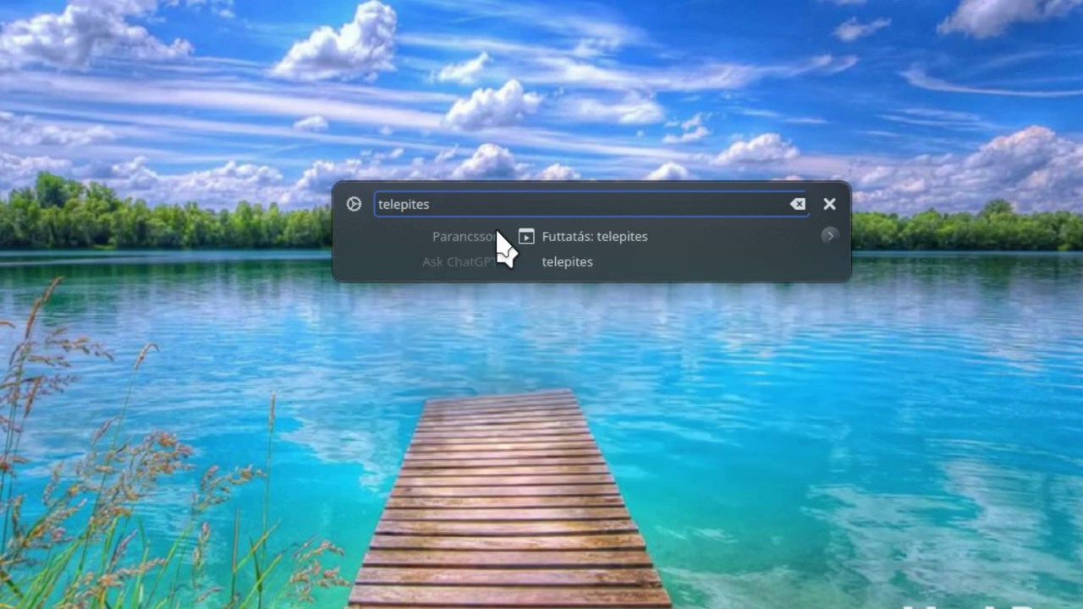
{"action": "type", "text": "superc"}
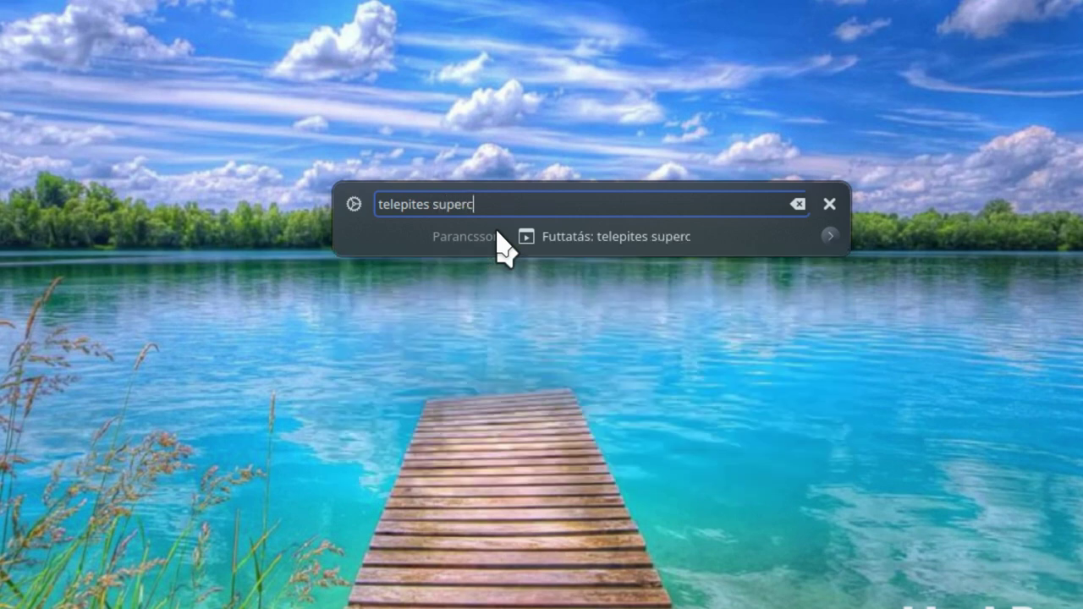
{"action": "type", "text": "lass"}
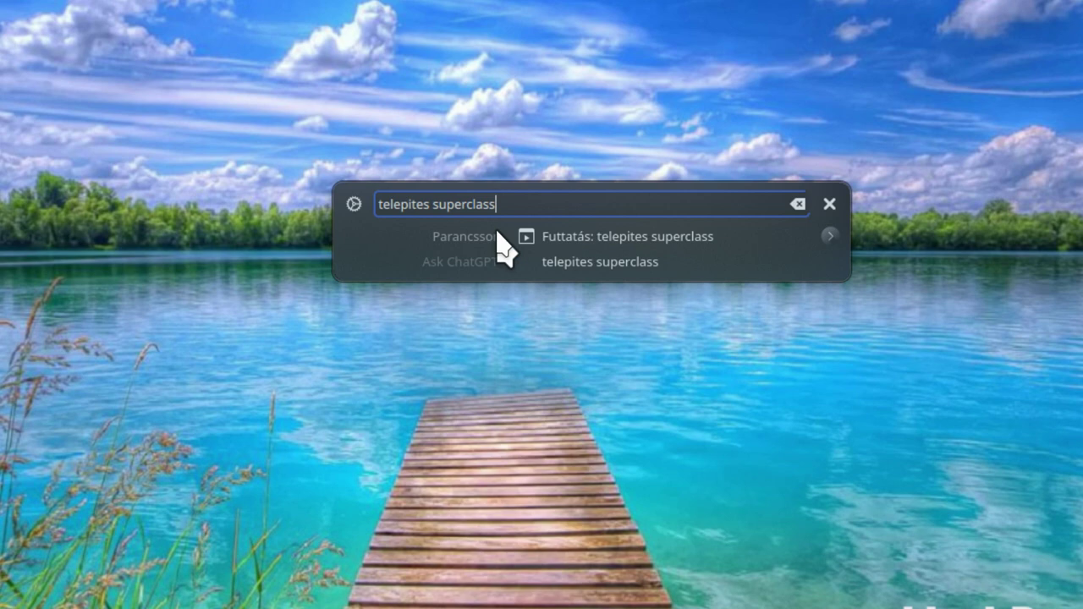
{"action": "key", "text": "Return"}
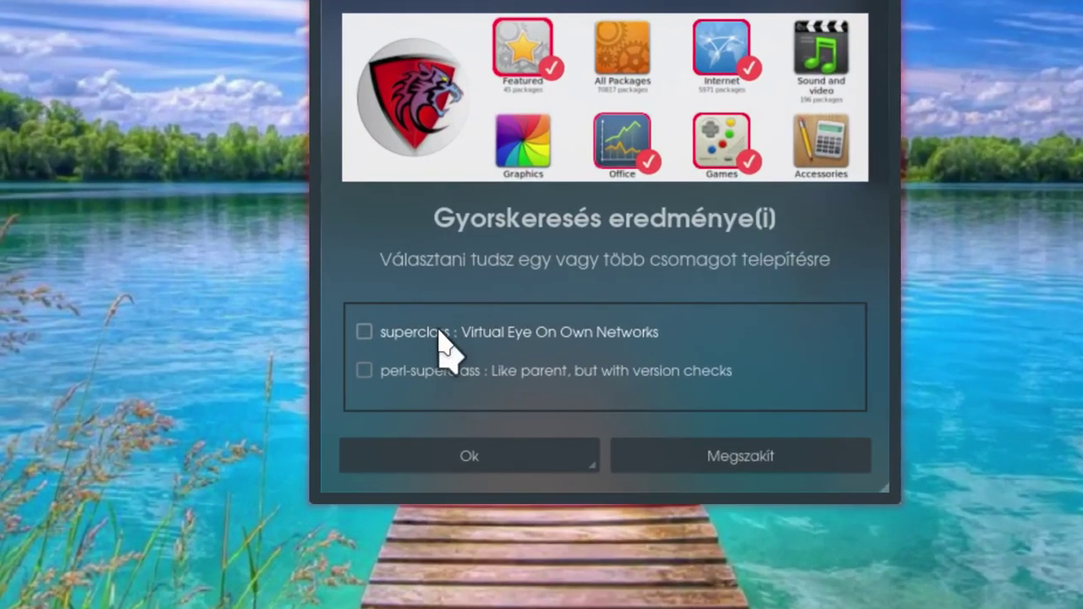
Select the superclass package in the quick search results, complete its installation wizard, and close the application helper window
{"action": "left_click", "coordinate": [445, 337]}
{"action": "left_click", "coordinate": [457, 407]}
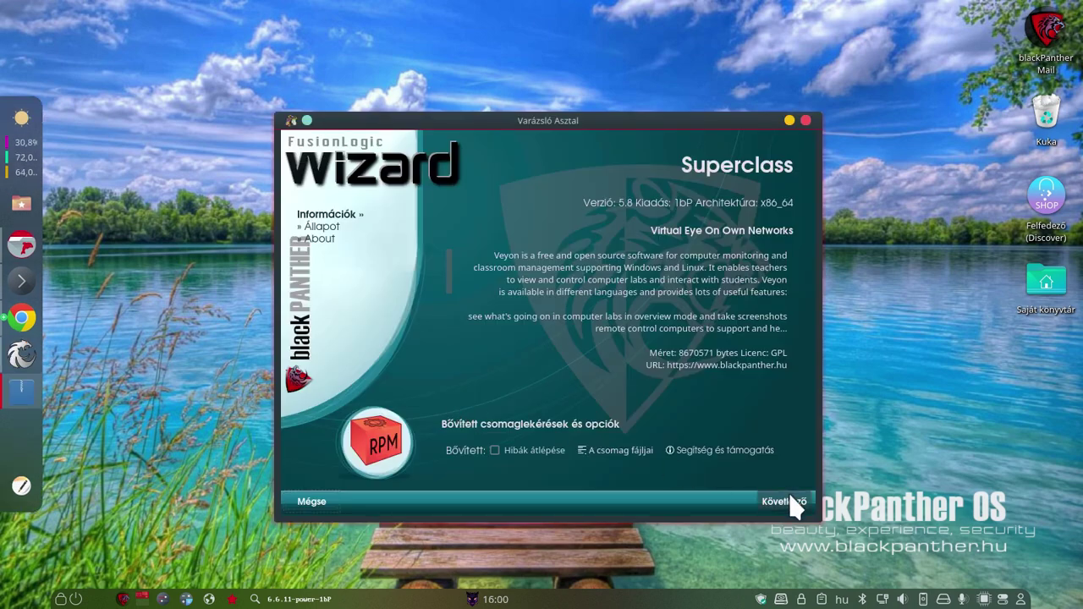
{"action": "left_click", "coordinate": [790, 502]}
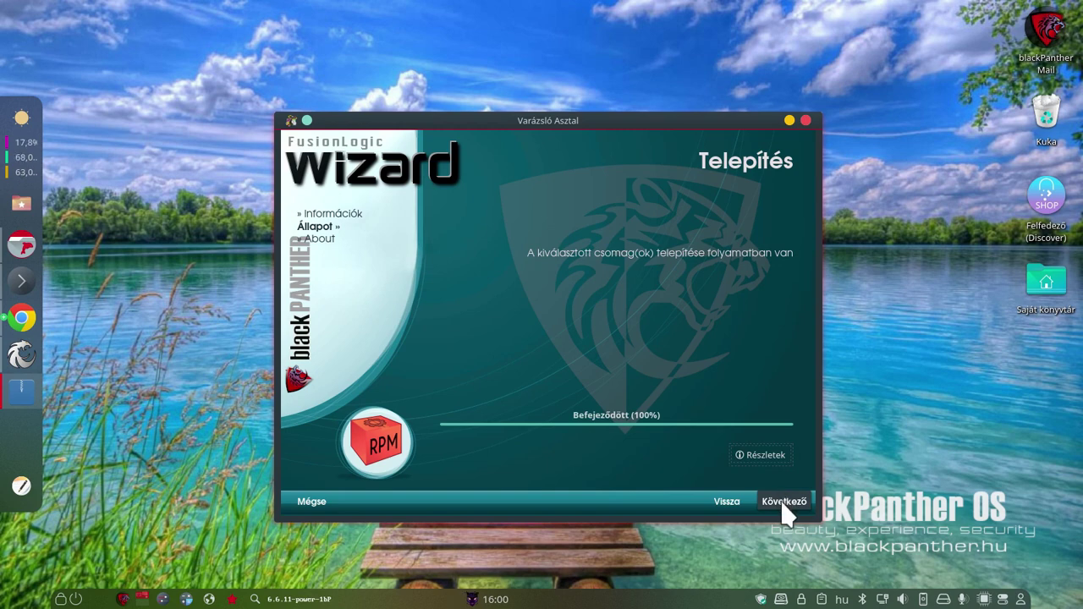
{"action": "left_click", "coordinate": [774, 491]}
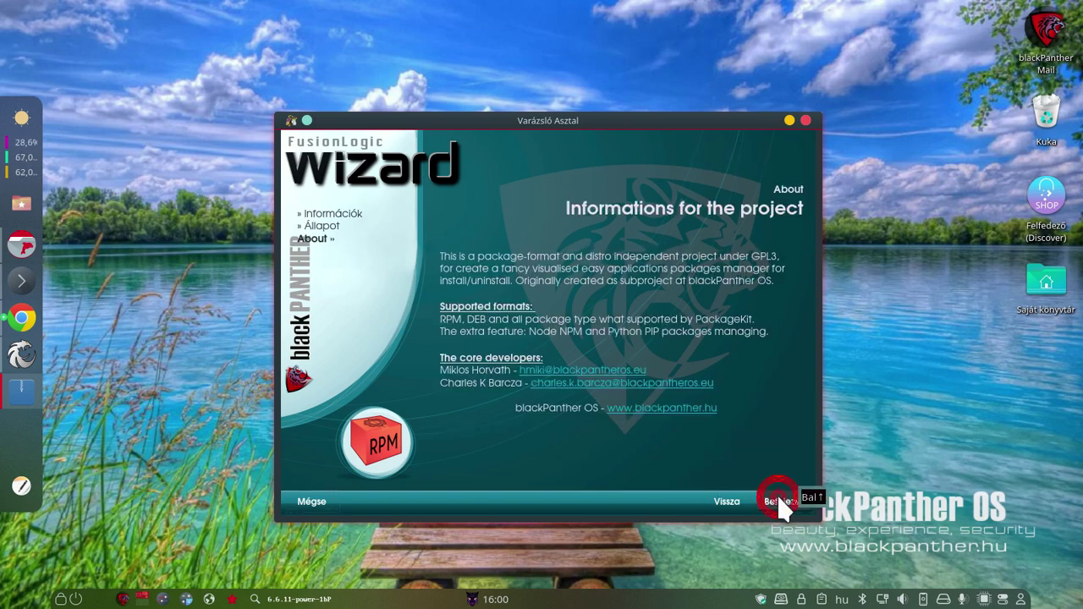
{"action": "left_click", "coordinate": [778, 498]}
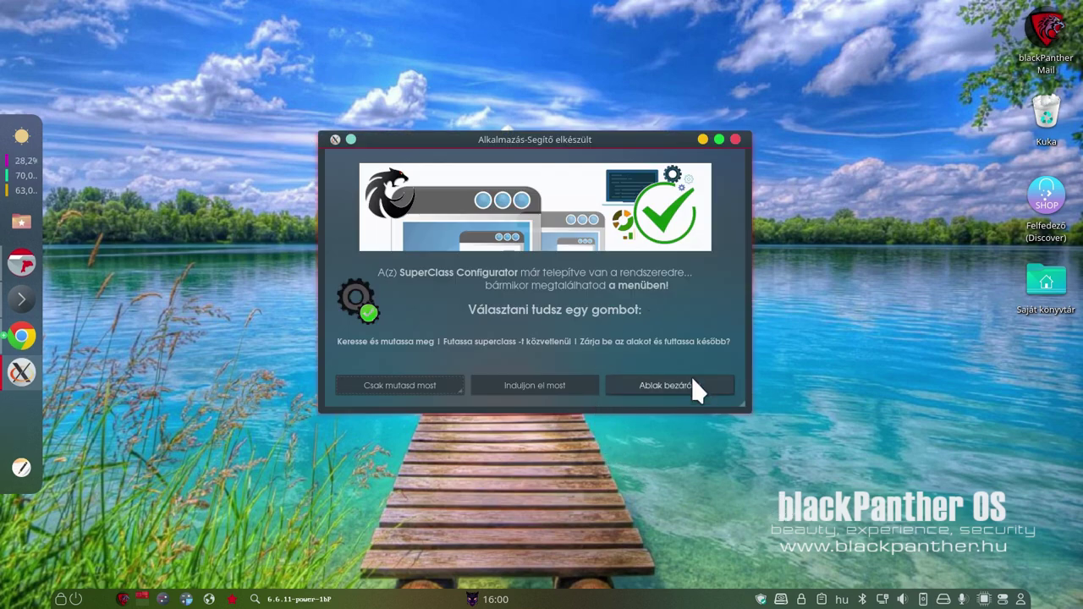
{"action": "left_click", "coordinate": [691, 376]}
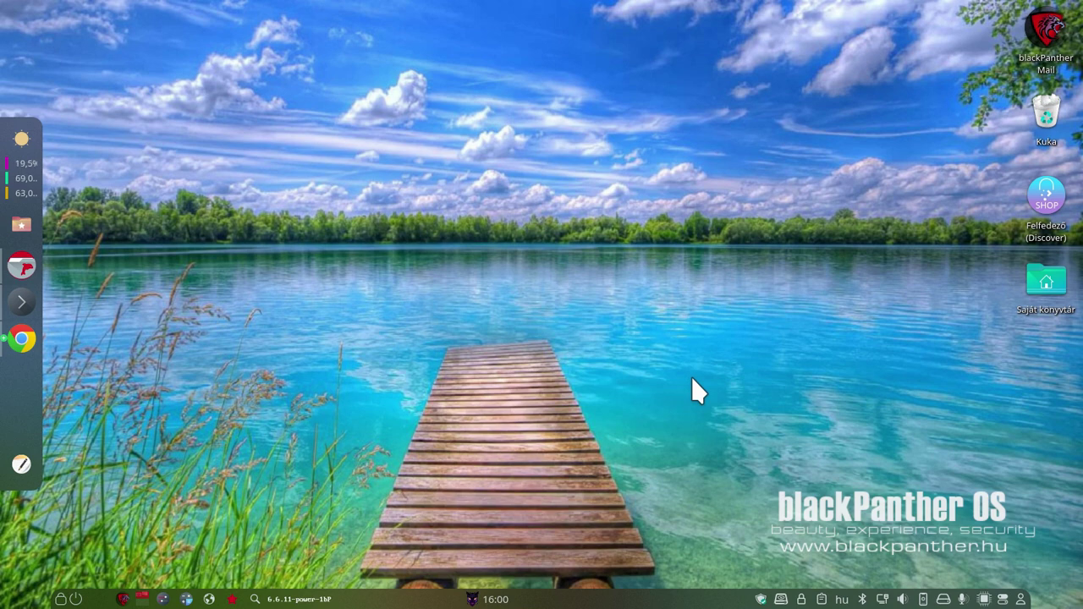
Search the application launcher for "su", open SuperClass Beállítások, and enlarge and reposition its window so all categories fit
{"action": "left_click", "coordinate": [471, 600]}
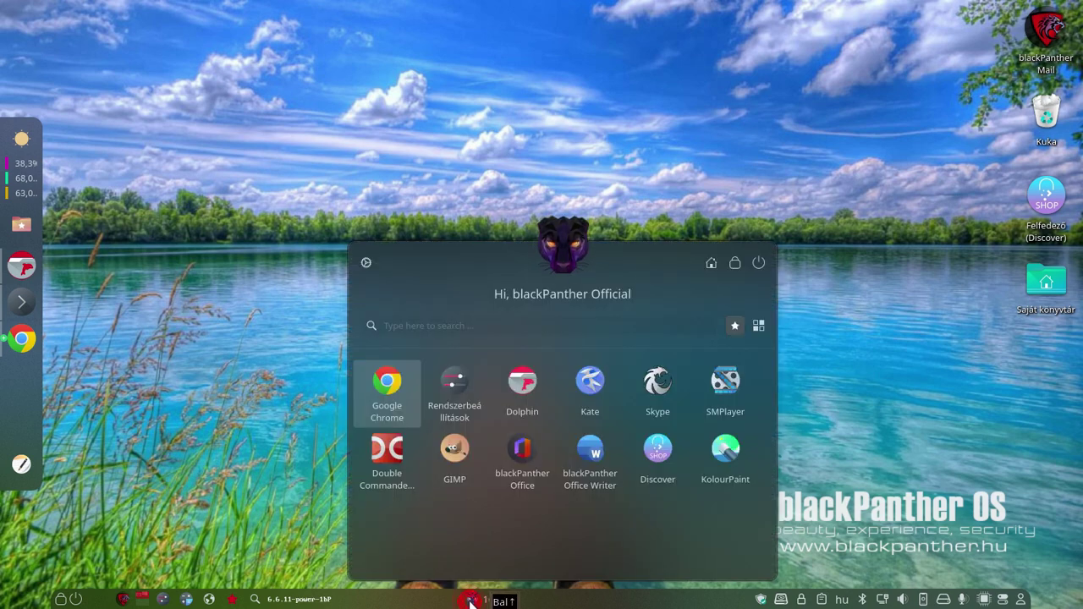
{"action": "type", "text": "s"}
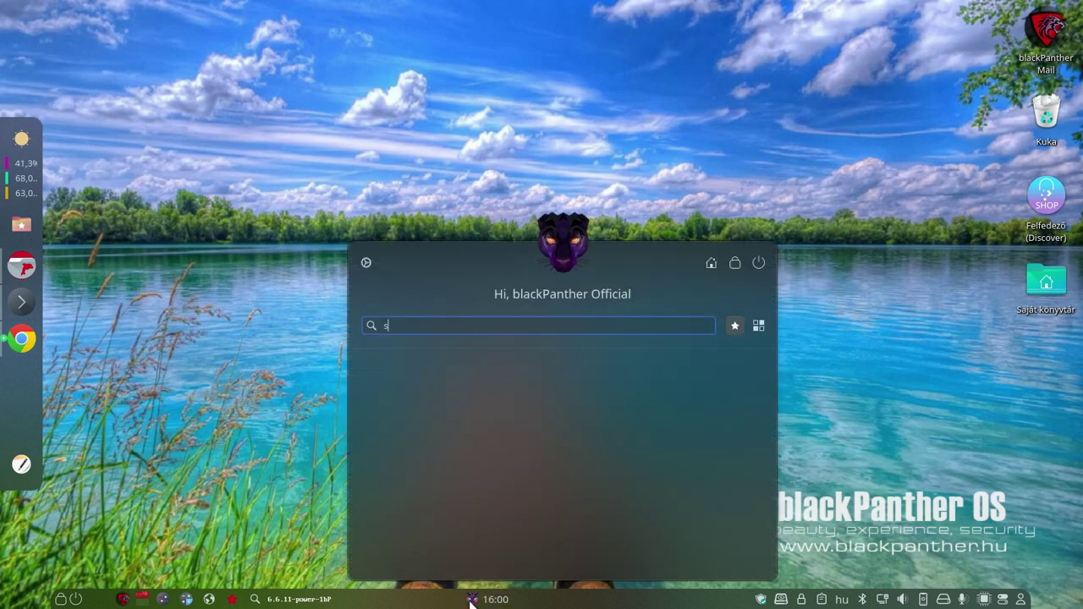
{"action": "type", "text": "u"}
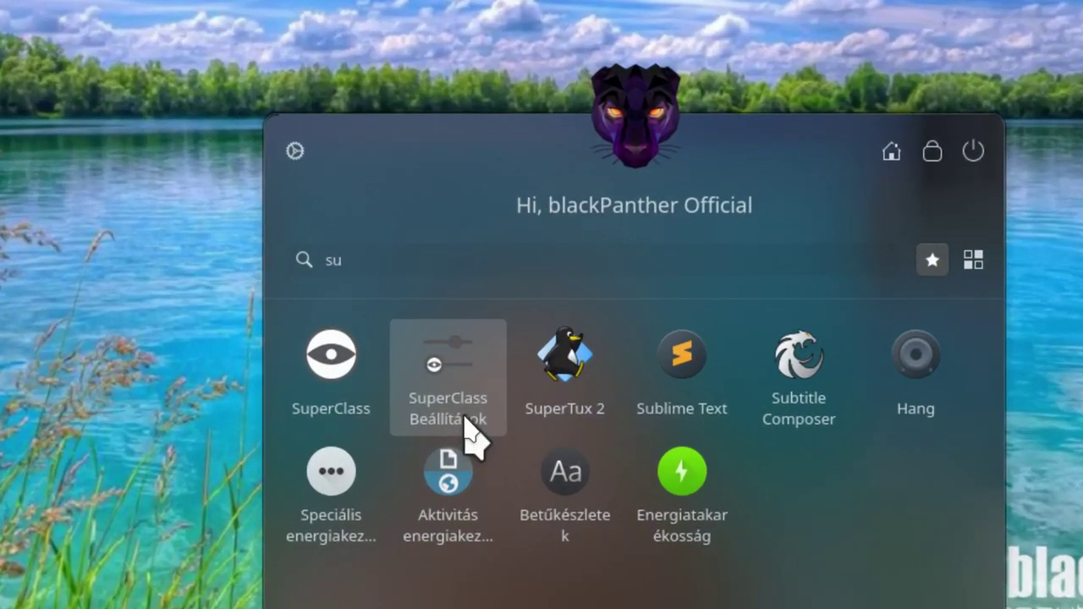
{"action": "left_click", "coordinate": [468, 423]}
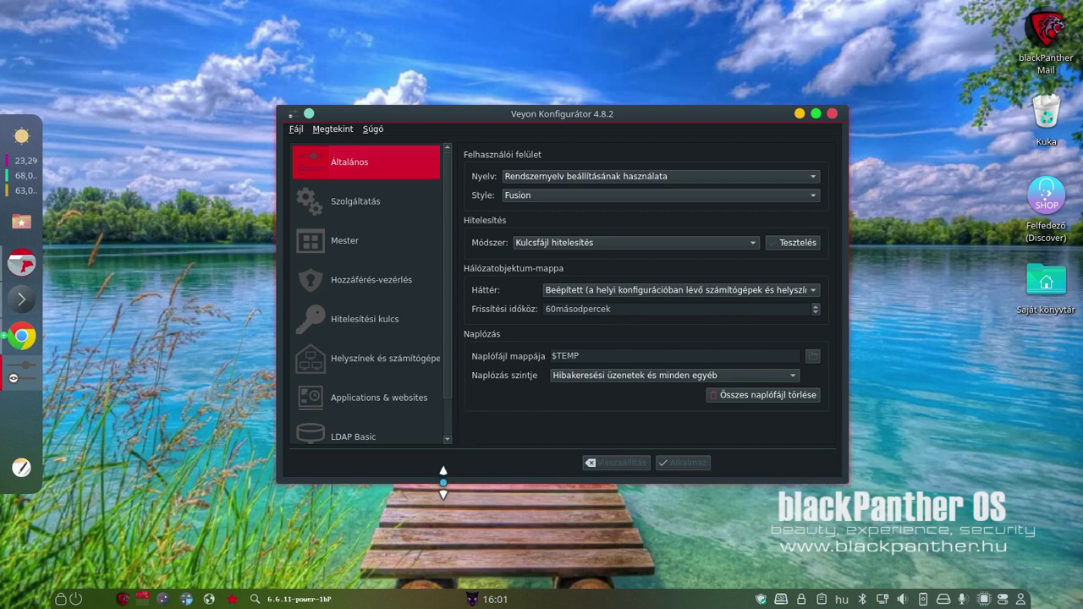
{"action": "left_click_drag", "start_coordinate": [443, 482], "coordinate": [431, 567]}
{"action": "left_click_drag", "start_coordinate": [544, 110], "coordinate": [513, 67]}
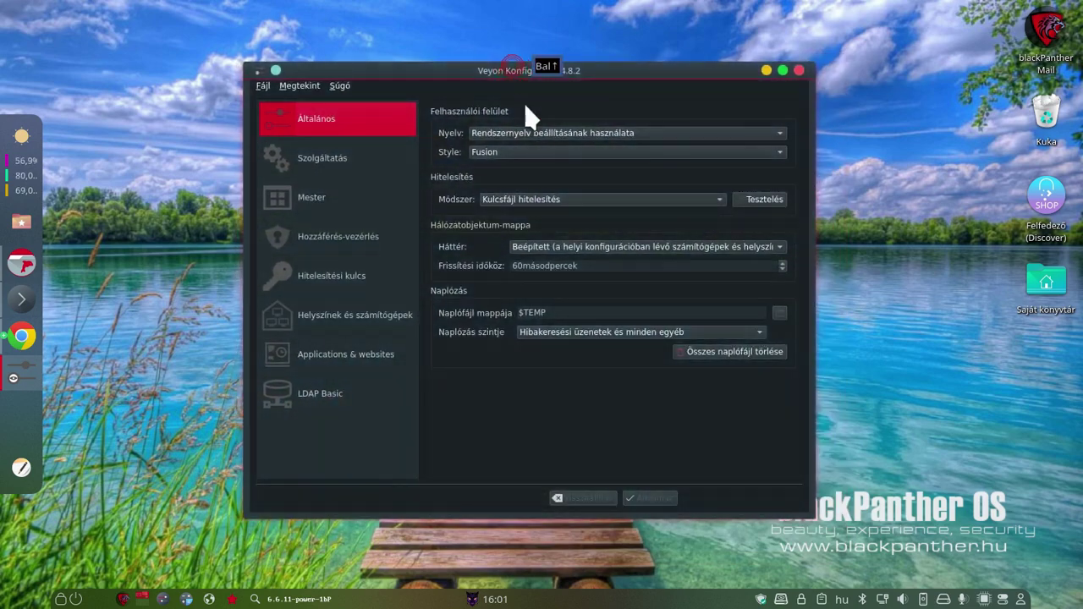
Keep Kulcsfájl hitelesítés as the authentication method and apply Active session mode in the service settings
{"action": "left_click", "coordinate": [517, 205]}
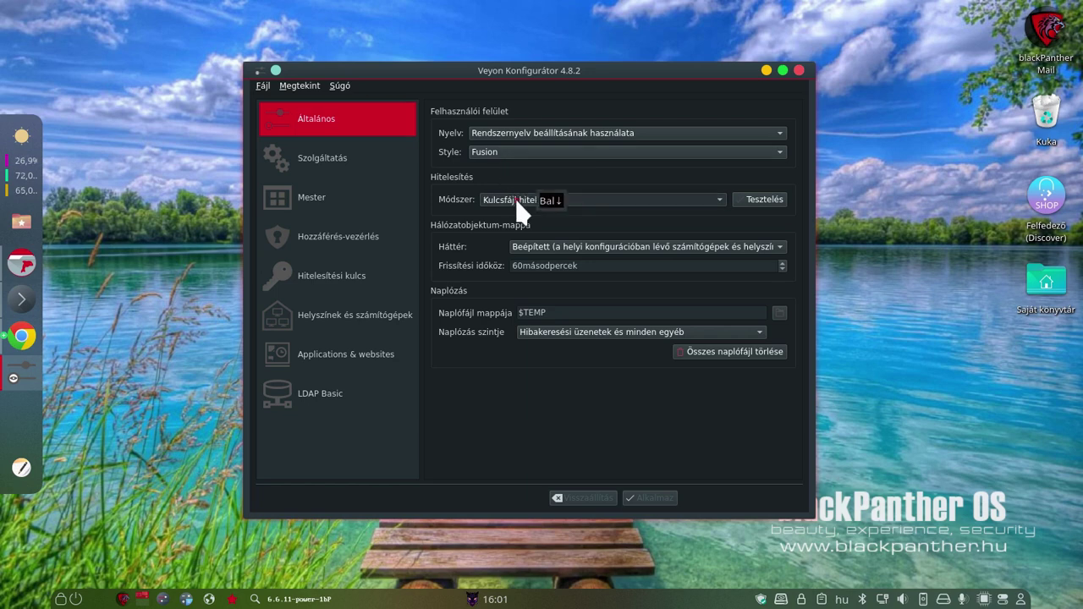
{"action": "left_click", "coordinate": [535, 203]}
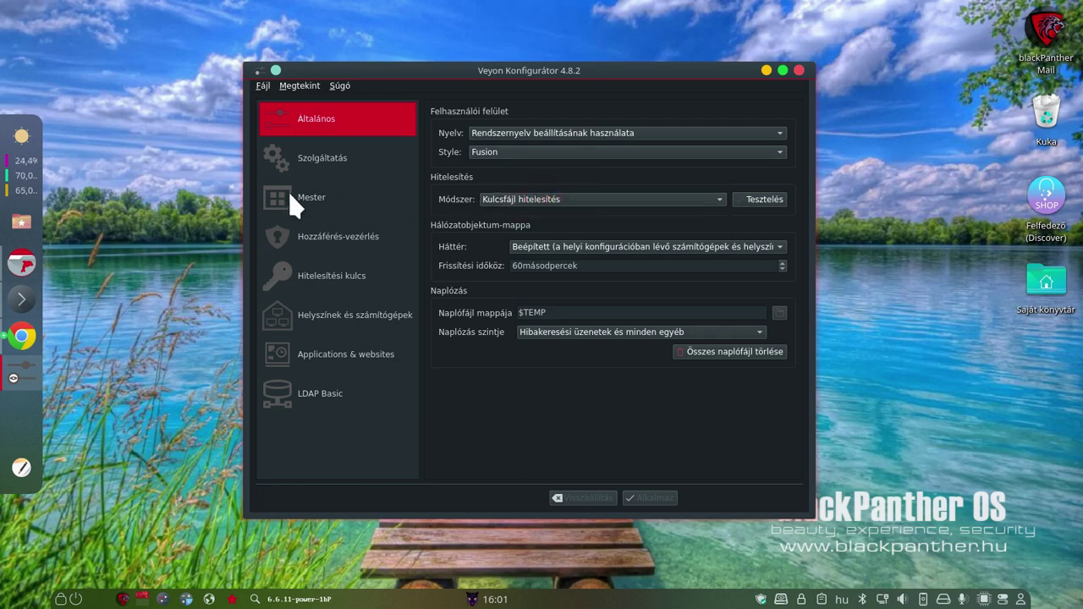
{"action": "left_click", "coordinate": [307, 161]}
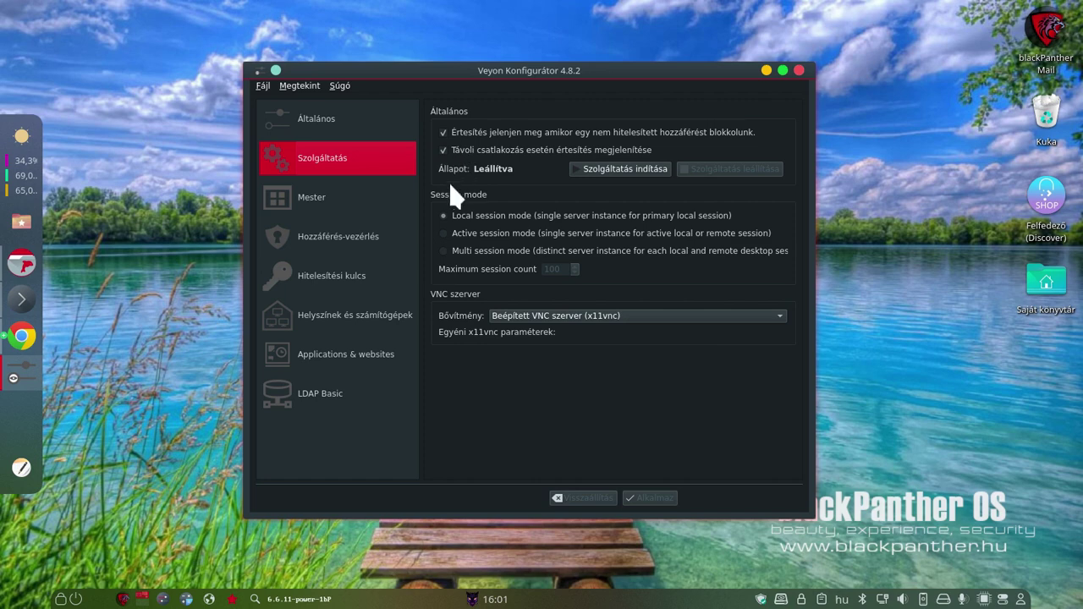
{"action": "left_click", "coordinate": [453, 234]}
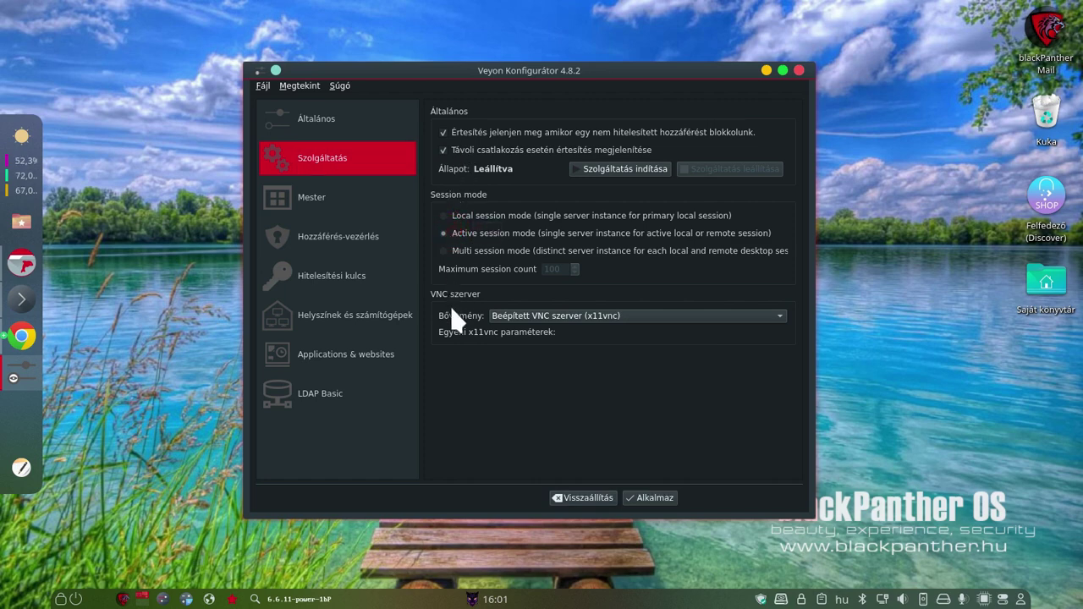
{"action": "left_click", "coordinate": [643, 497]}
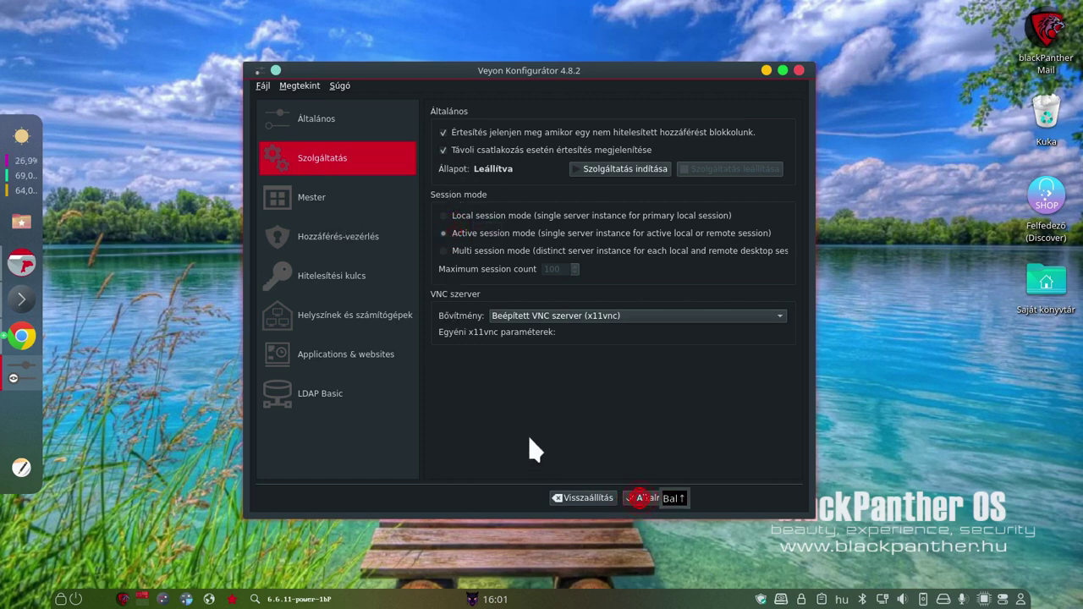
Create an authentication key pair named veyon in the Hitelesítési kulcs settings
{"action": "left_click", "coordinate": [321, 197]}
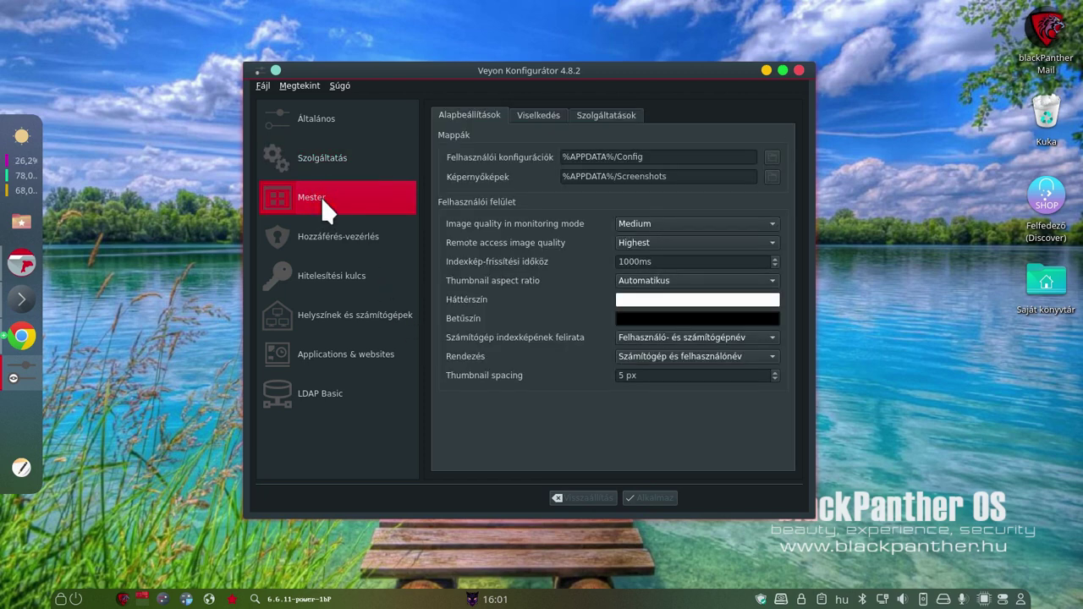
{"action": "left_click", "coordinate": [331, 242]}
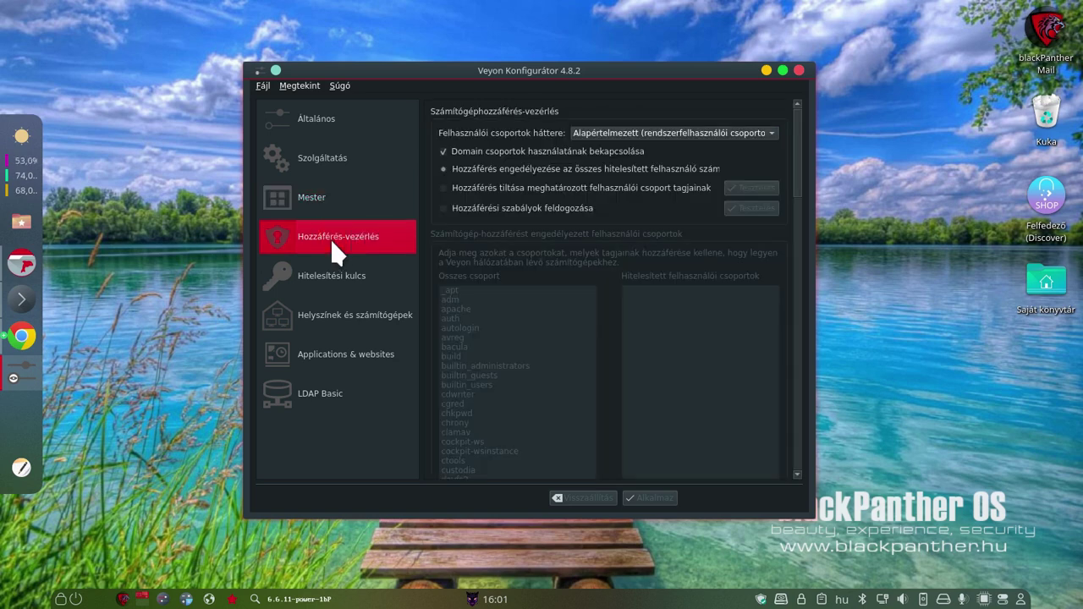
{"action": "left_click", "coordinate": [332, 276]}
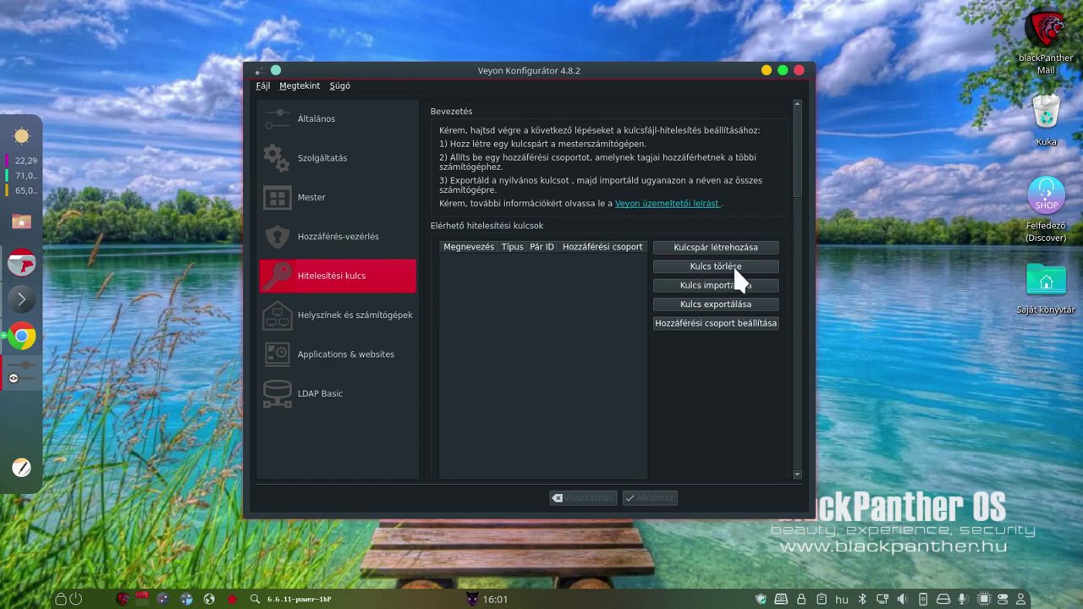
{"action": "left_click", "coordinate": [717, 249]}
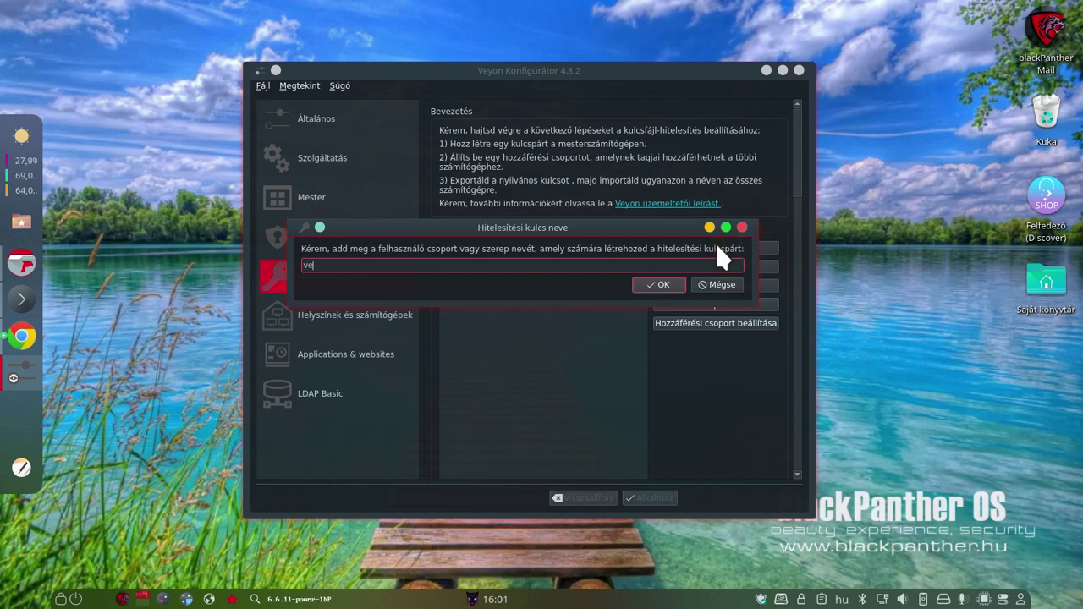
{"action": "type", "text": "veyon"}
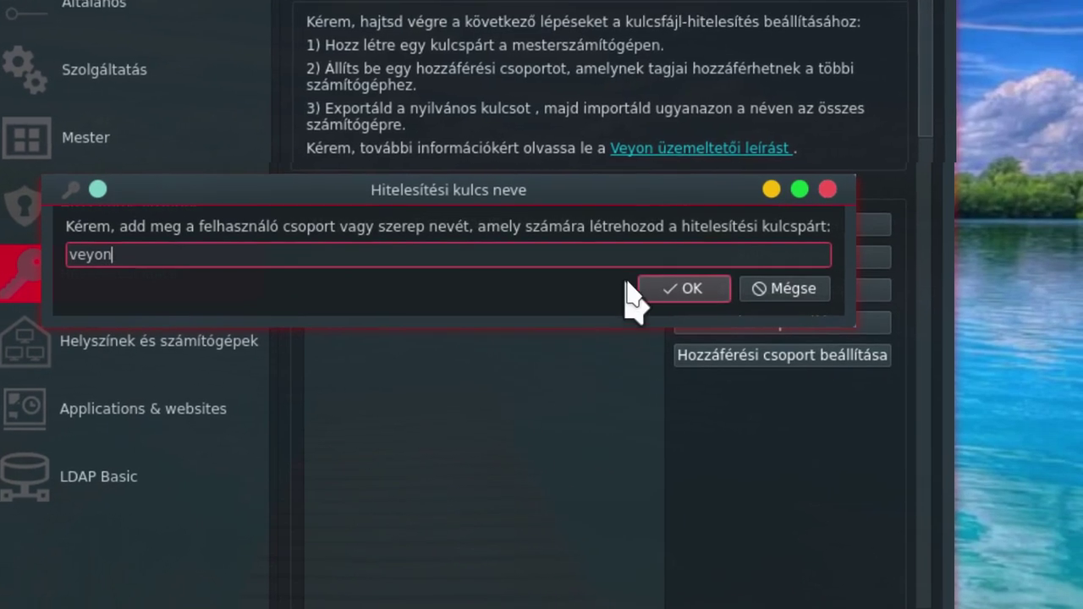
{"action": "left_click", "coordinate": [696, 295]}
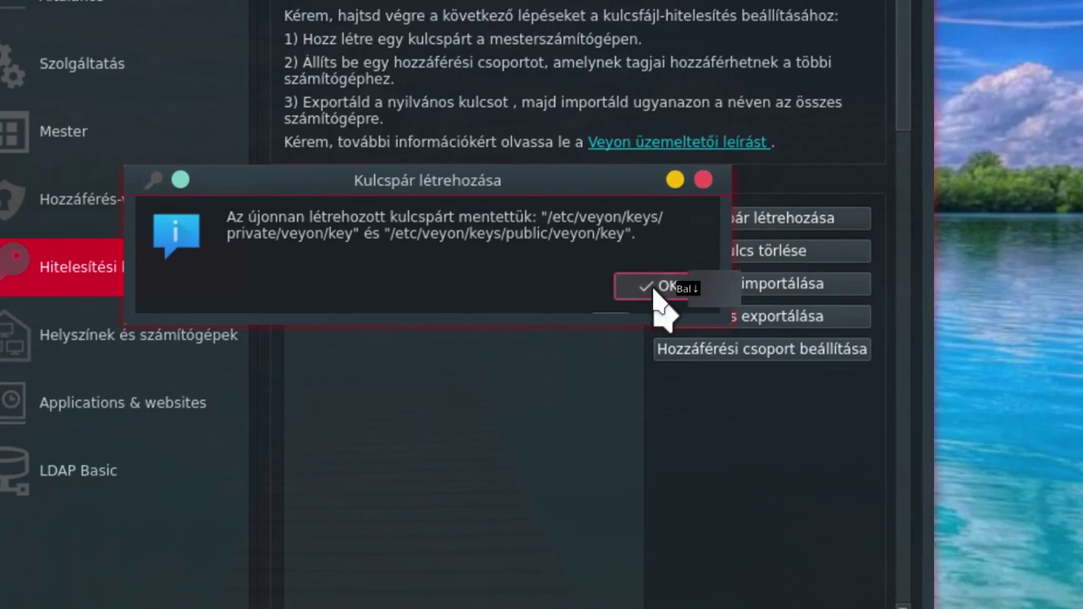
{"action": "left_click", "coordinate": [811, 307]}
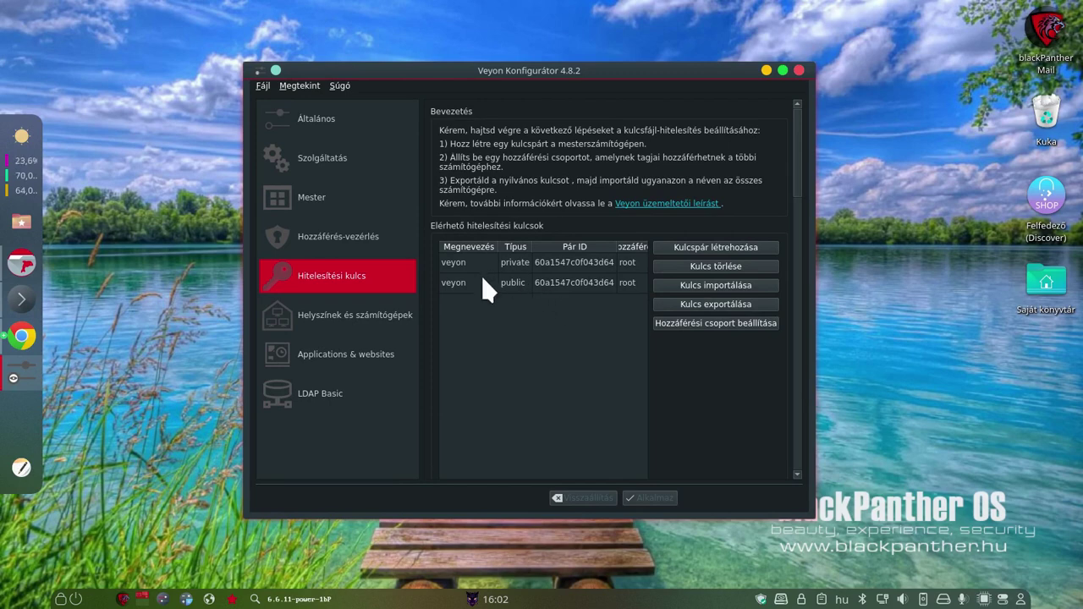
Start exporting the public veyon key and shorten the export file name to public_key.pem
{"action": "left_click", "coordinate": [507, 284]}
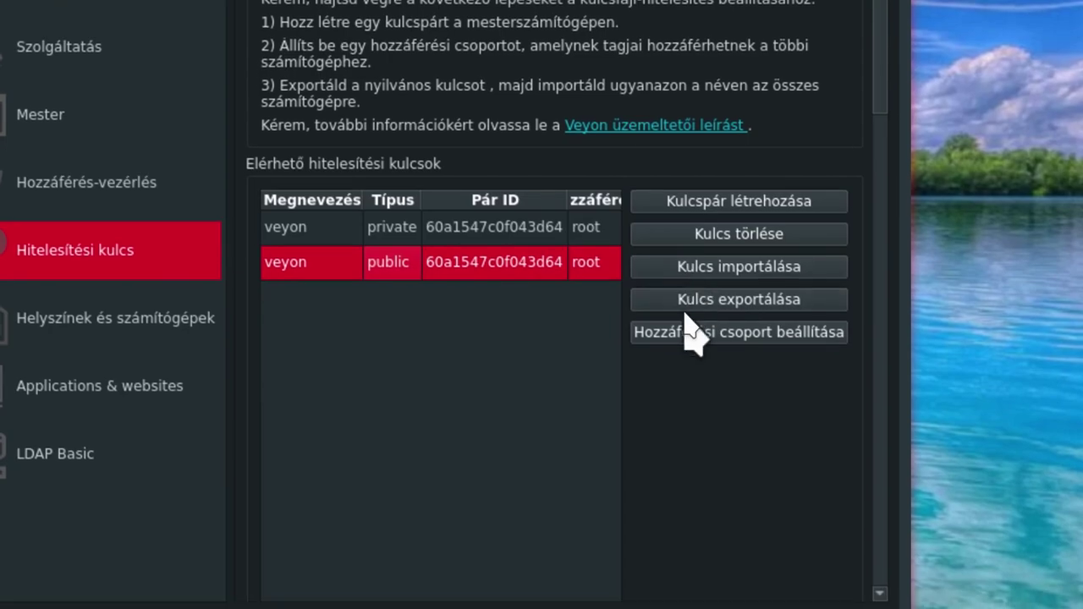
{"action": "left_click", "coordinate": [693, 315]}
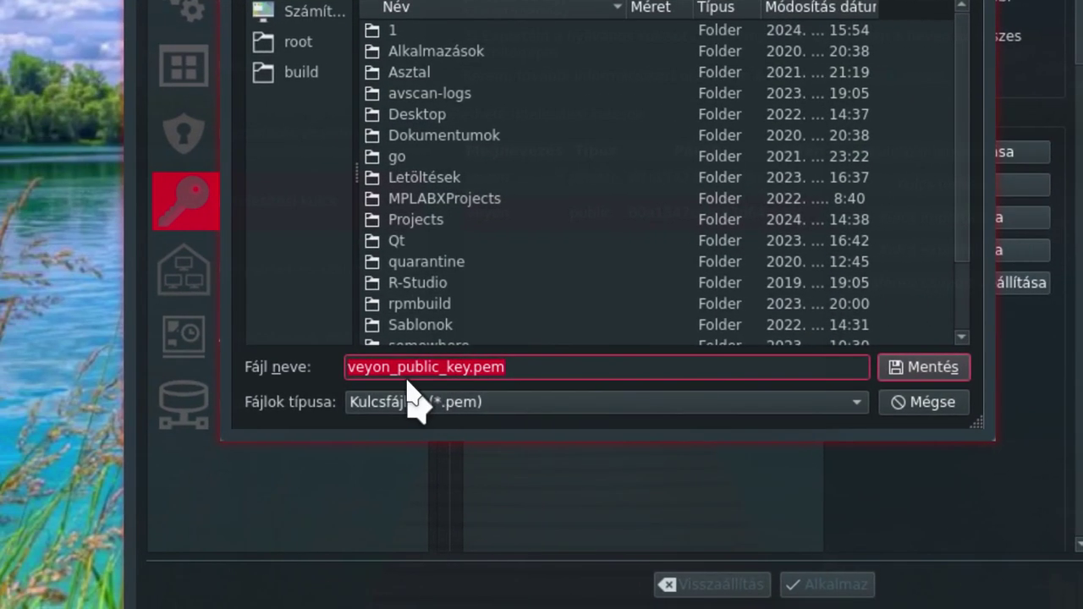
{"action": "left_click", "coordinate": [318, 373]}
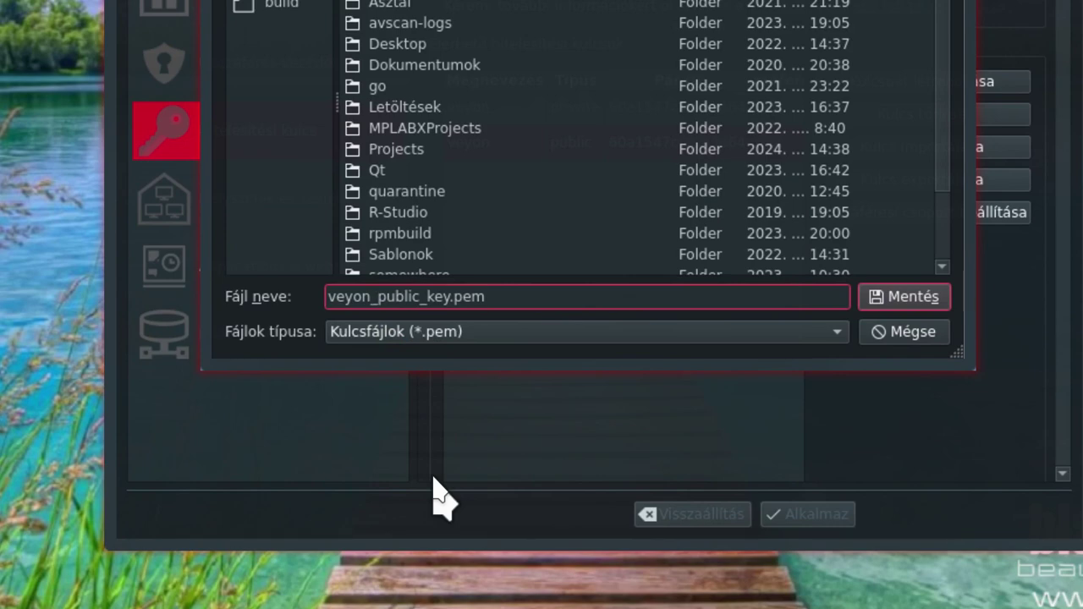
{"action": "key", "text": "BackSpace"}
{"action": "key", "text": "BackSpace"}
{"action": "key", "text": "BackSpace"}
{"action": "key", "text": "BackSpace"}
{"action": "key", "text": "BackSpace"}
{"action": "key", "text": "BackSpace"}
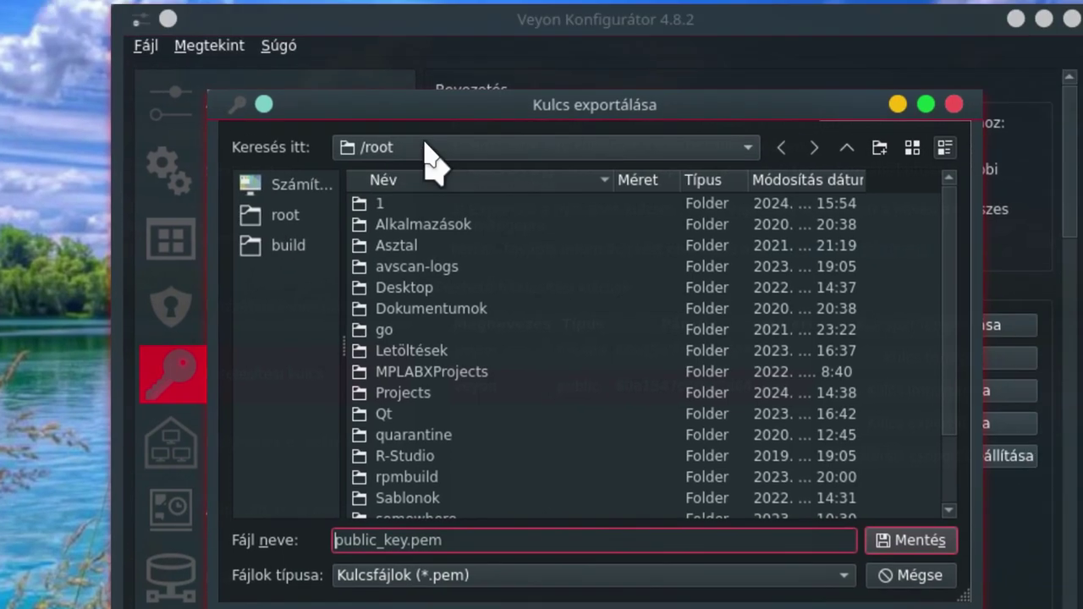
Export the public veyon key as public_key.pem into the /home/build/test folder and dismiss the export notice
{"action": "left_click", "coordinate": [423, 140]}
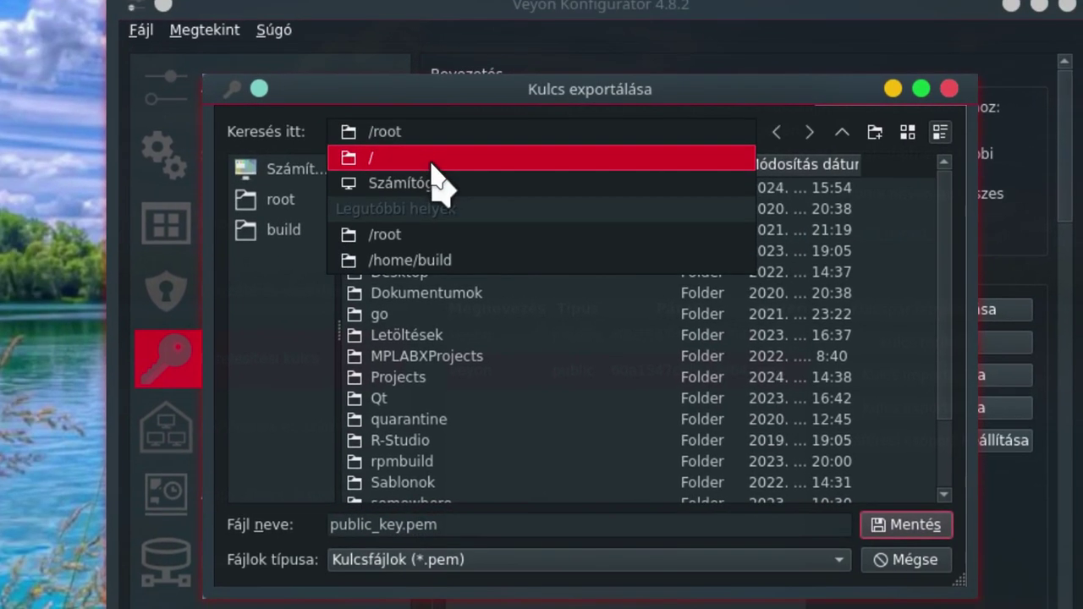
{"action": "left_click", "coordinate": [388, 173]}
{"action": "double_click", "coordinate": [389, 174]}
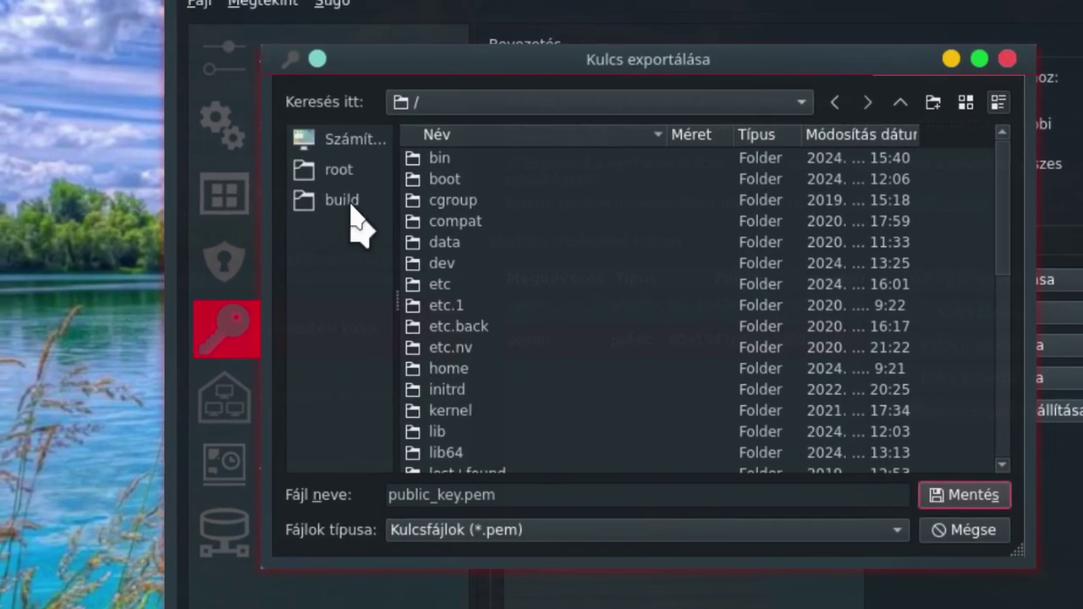
{"action": "left_click", "coordinate": [306, 149]}
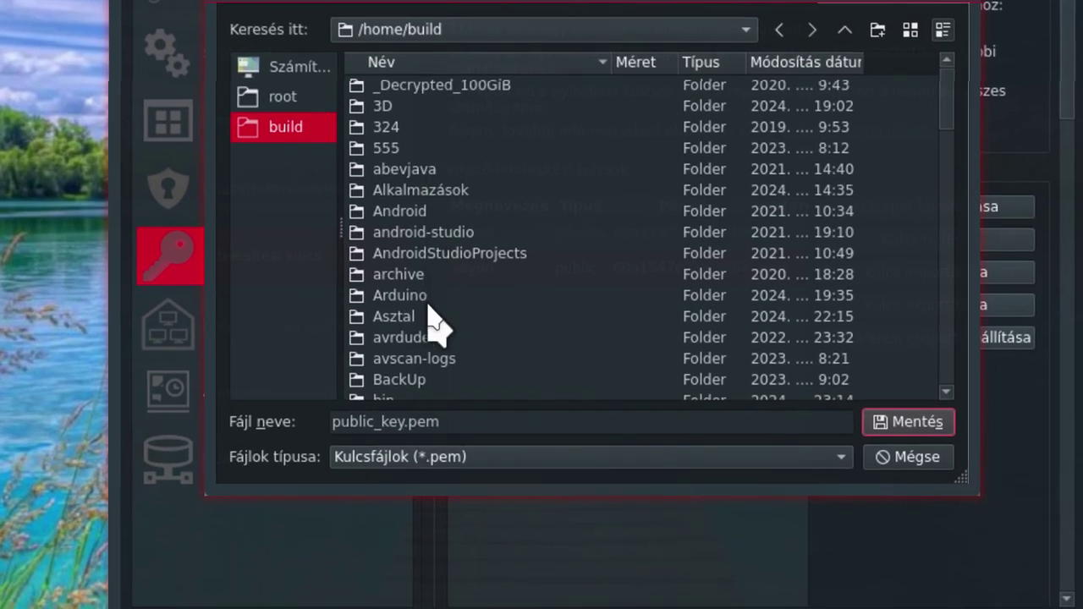
{"action": "scroll", "coordinate": [429, 283], "scroll_direction": "down", "scroll_amount": 5}
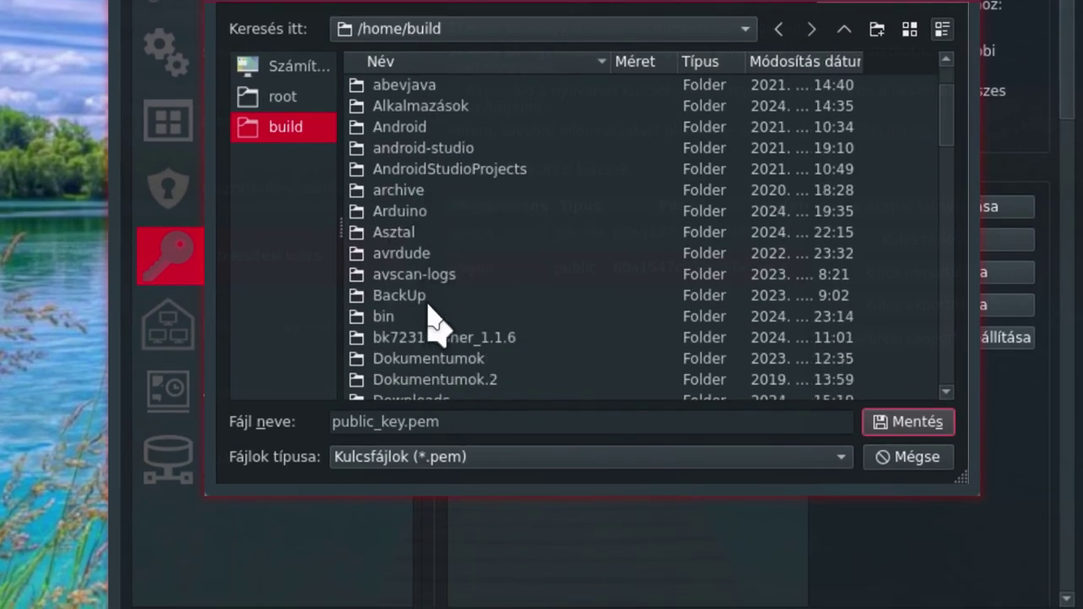
{"action": "scroll", "coordinate": [433, 319], "scroll_direction": "down", "scroll_amount": 10}
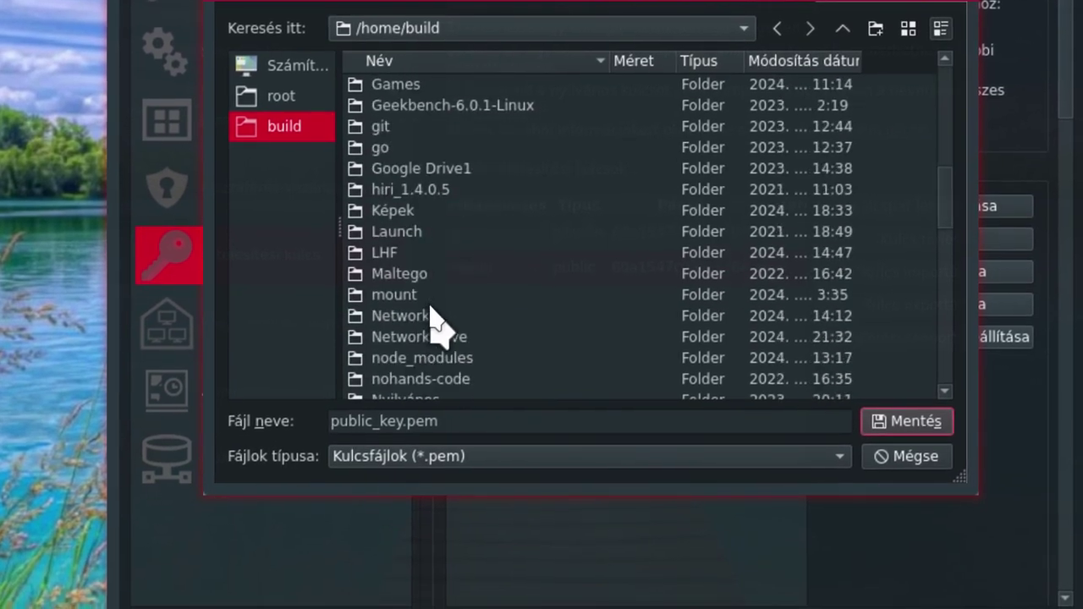
{"action": "scroll", "coordinate": [432, 315], "scroll_direction": "down", "scroll_amount": 2}
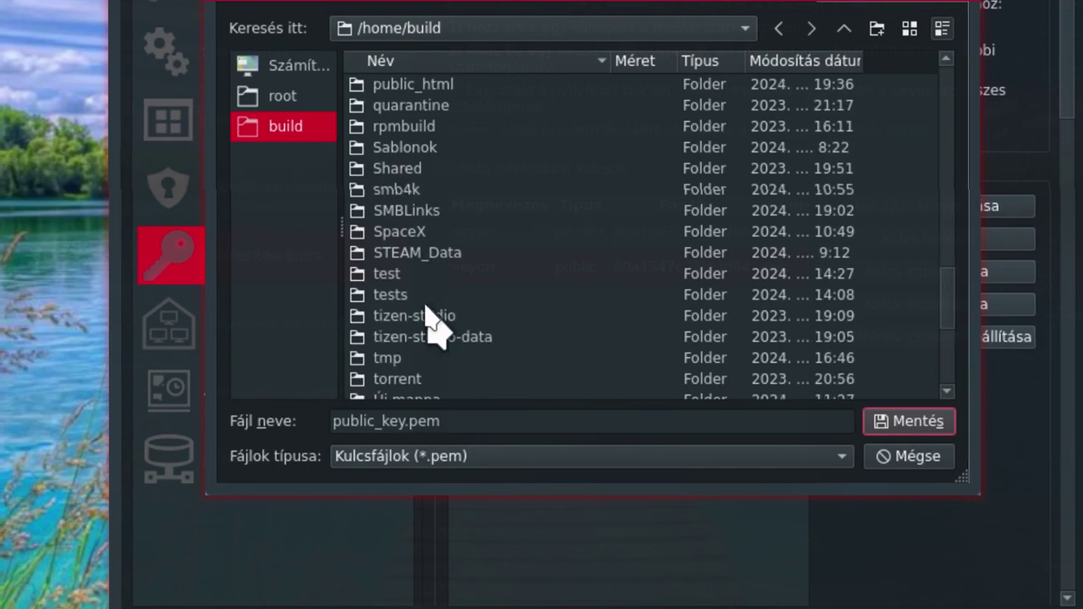
{"action": "double_click", "coordinate": [394, 274]}
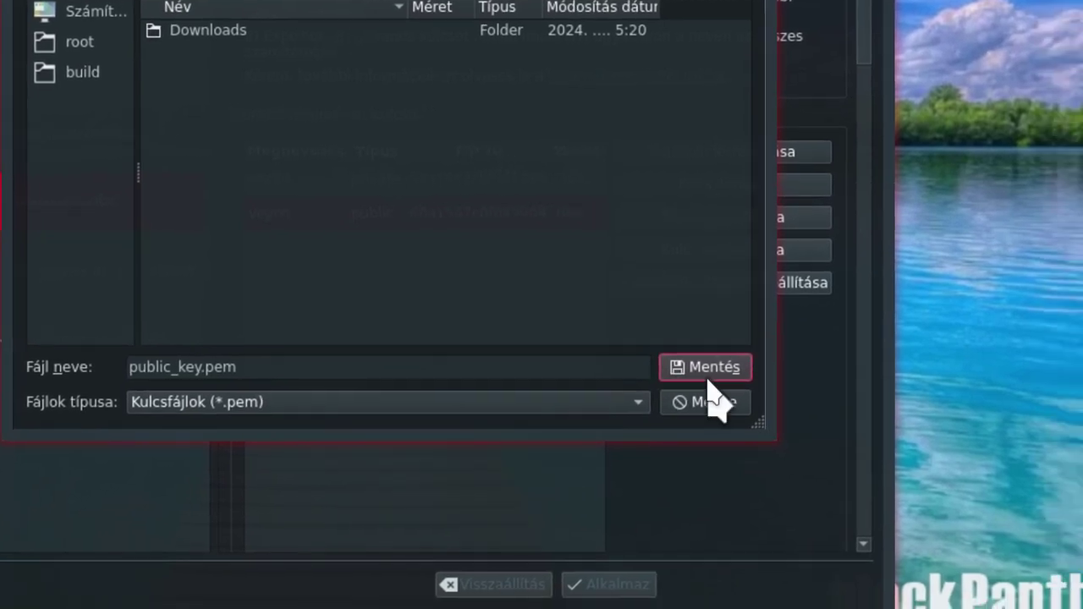
{"action": "left_click", "coordinate": [746, 380]}
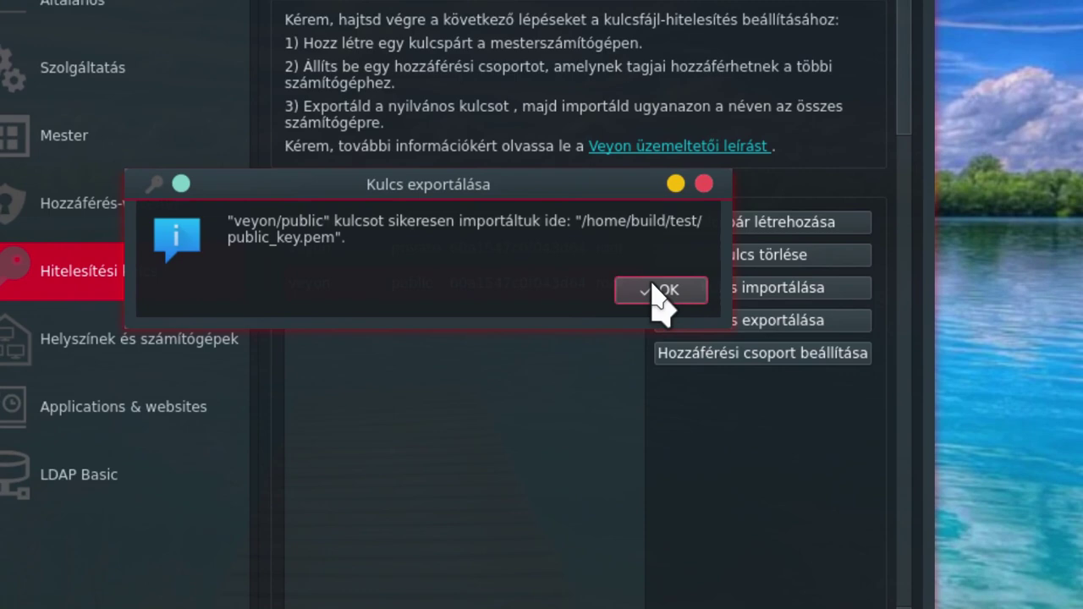
{"action": "left_click", "coordinate": [656, 290]}
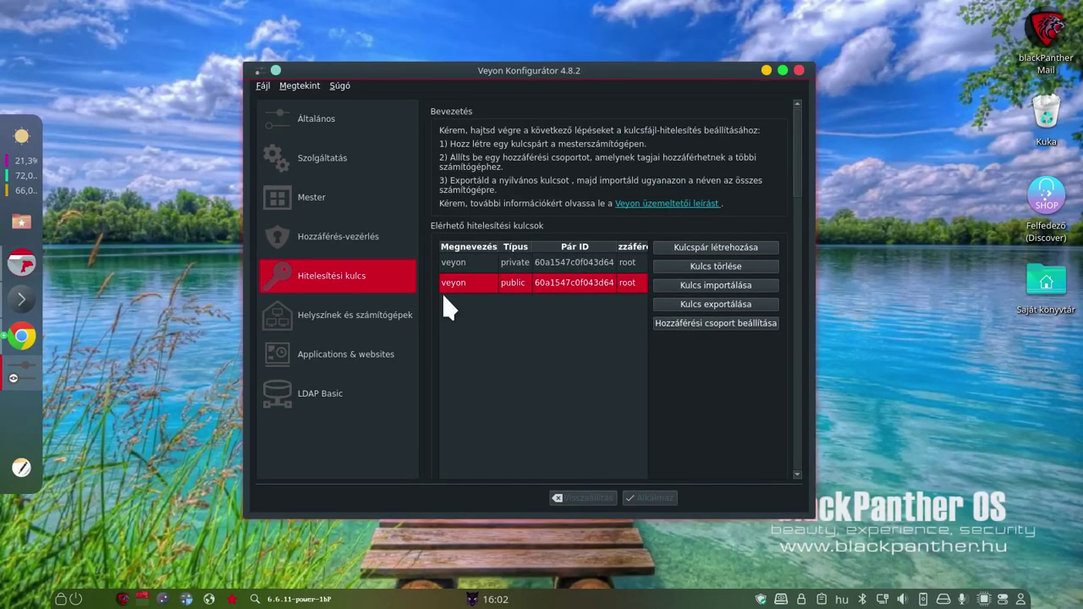
Minimise the configurator, switch to the Dolphin file manager and select public_key.pem in the /home/build/test folder
{"action": "left_click", "coordinate": [766, 71]}
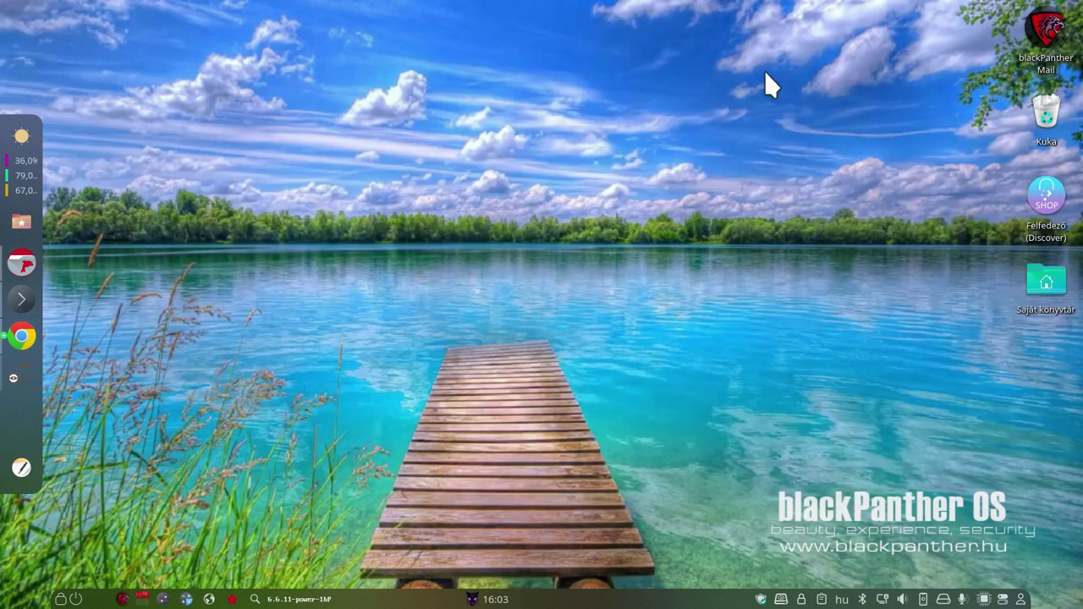
{"action": "left_click", "coordinate": [24, 266]}
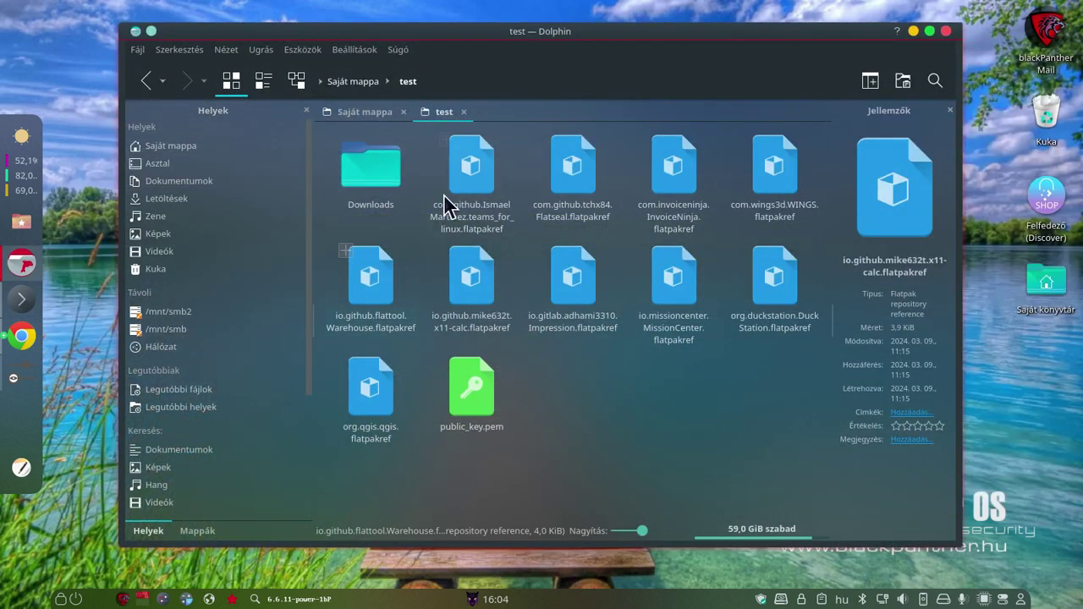
{"action": "left_click", "coordinate": [431, 81]}
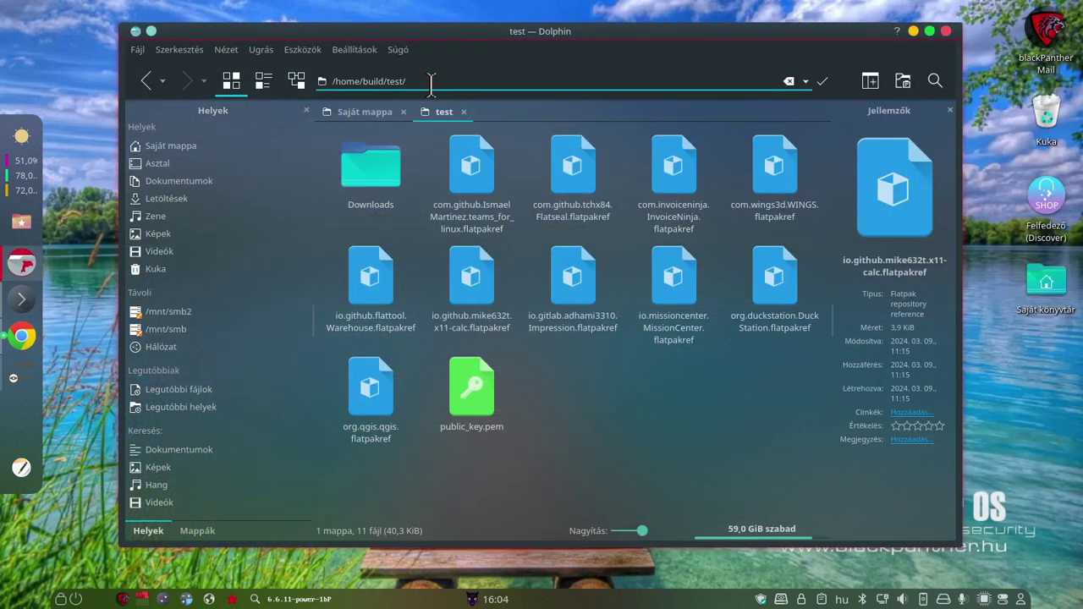
{"action": "left_click", "coordinate": [484, 412]}
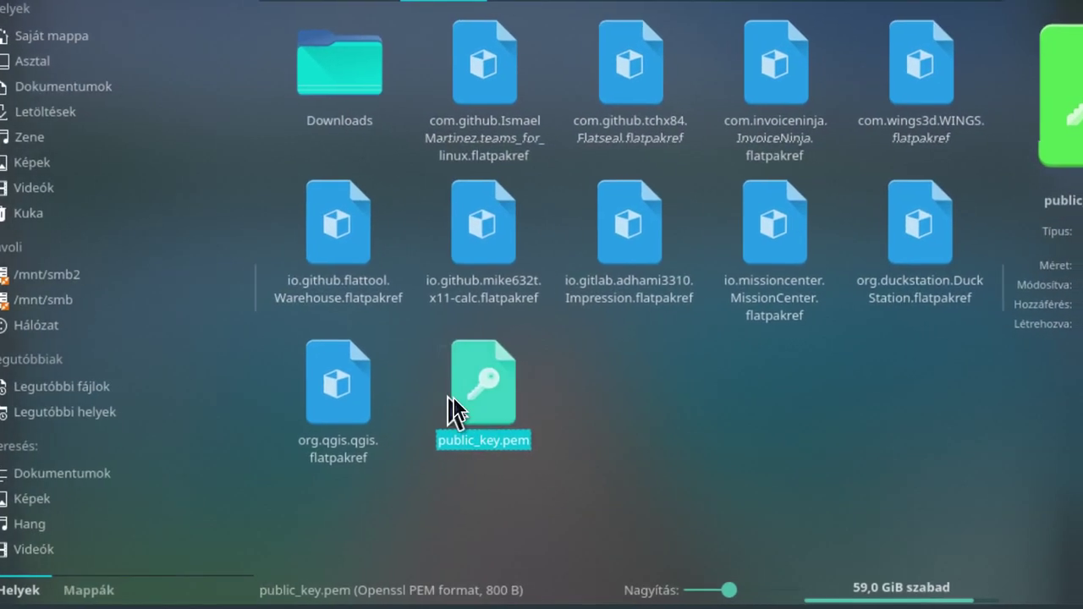
{"action": "mouse_move", "coordinate": [483, 416]}
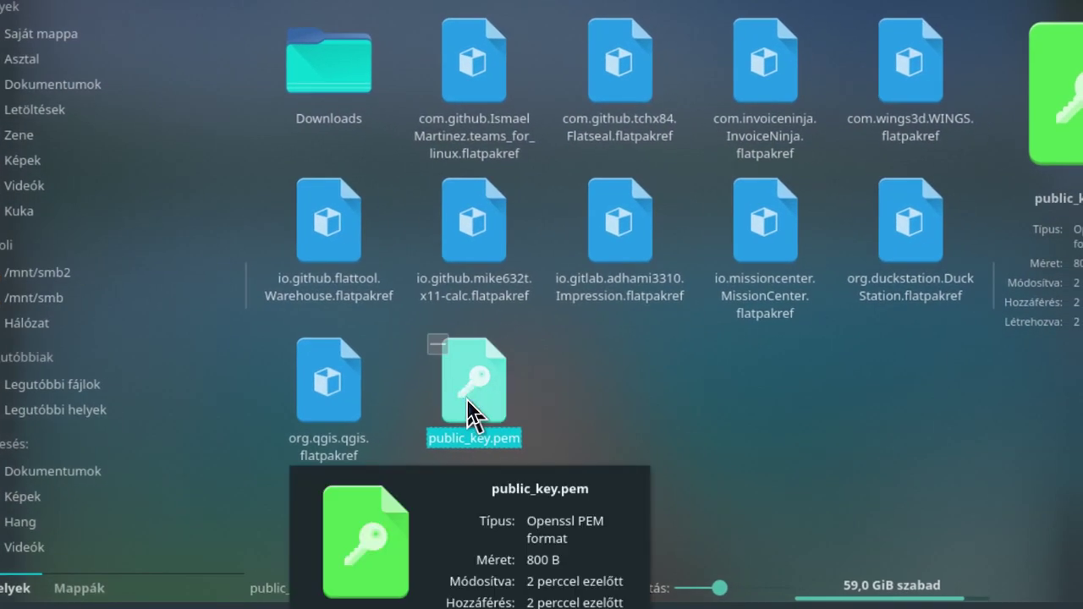
Set the owner of public_key.pem to the active user, authorising the change with the root password
{"action": "right_click", "coordinate": [470, 415]}
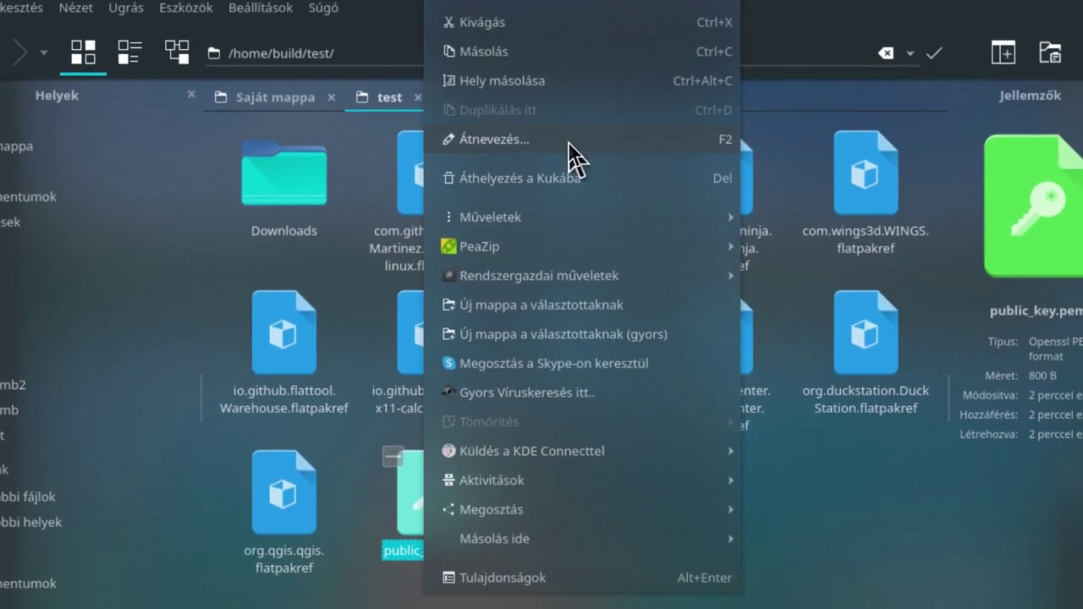
{"action": "mouse_move", "coordinate": [572, 283]}
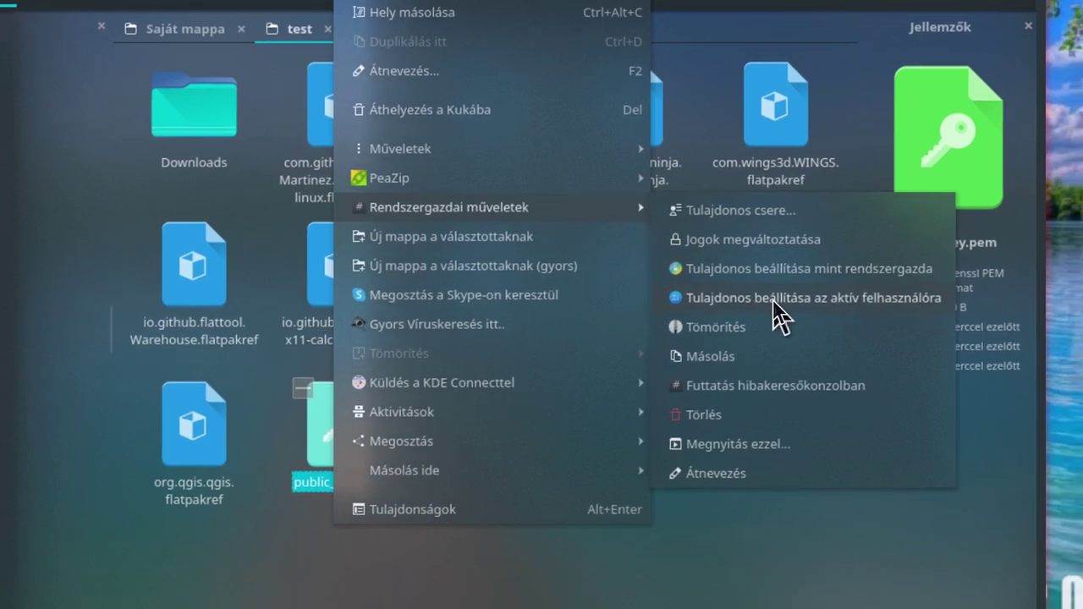
{"action": "left_click", "coordinate": [774, 305]}
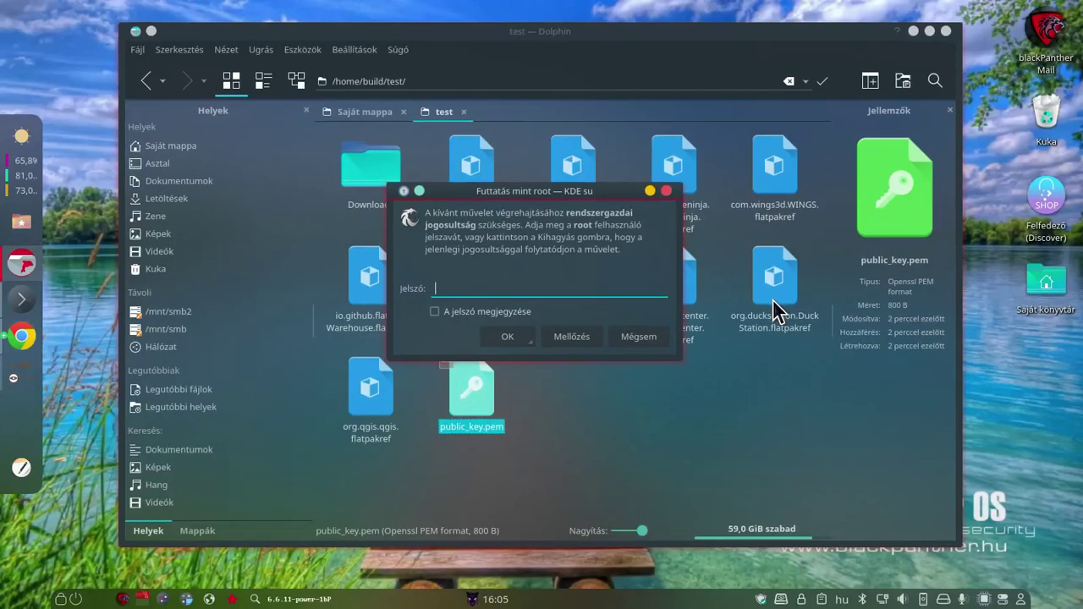
{"action": "key", "text": "Return"}
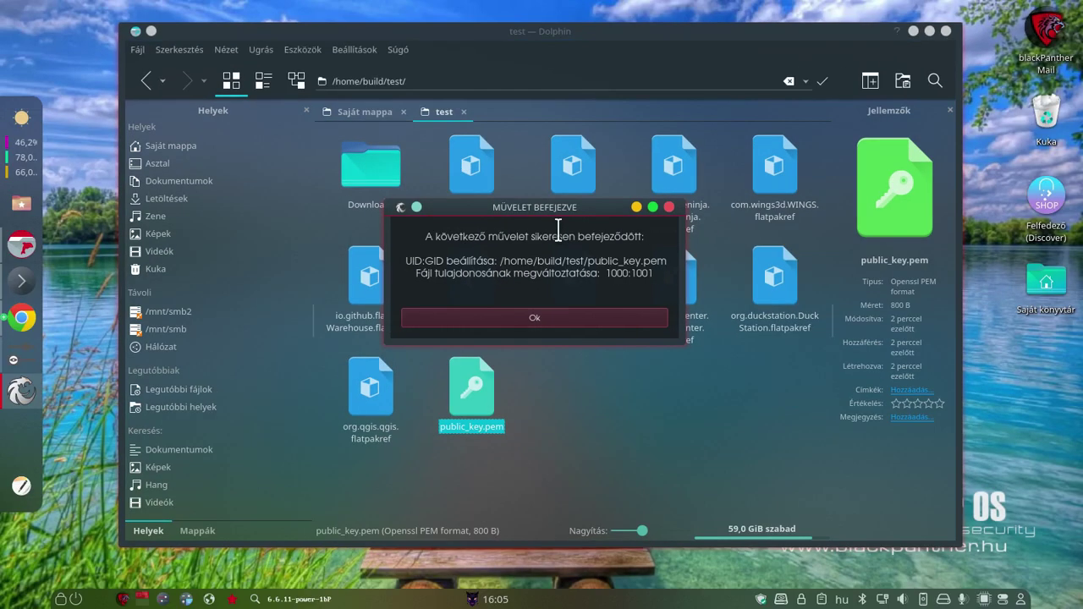
{"action": "left_click", "coordinate": [554, 318]}
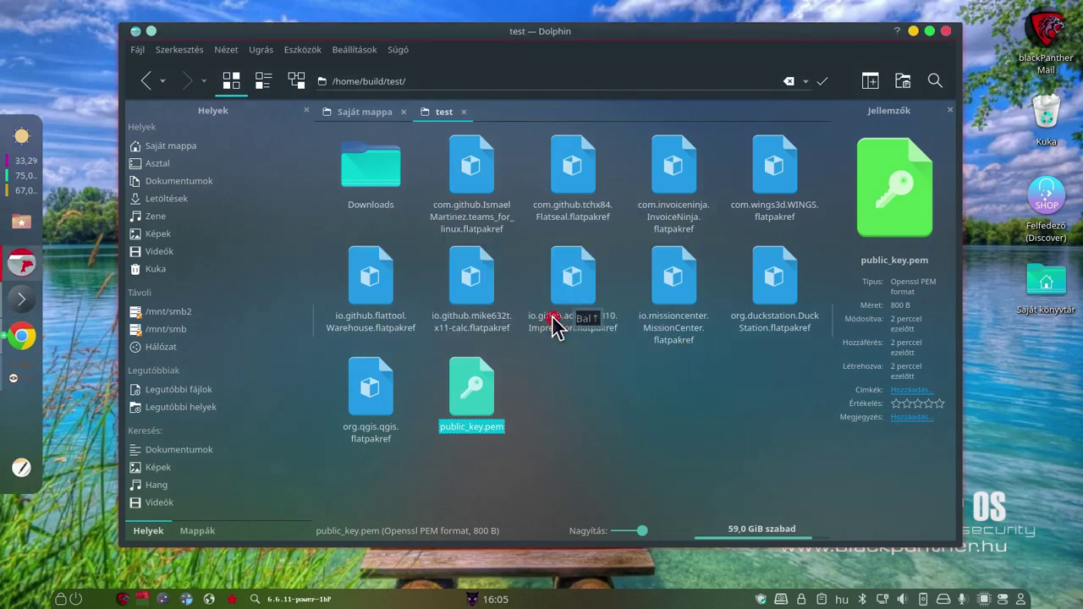
Send public_key.pem to the core16 client through KDE Connect and close the file manager
{"action": "right_click", "coordinate": [478, 412]}
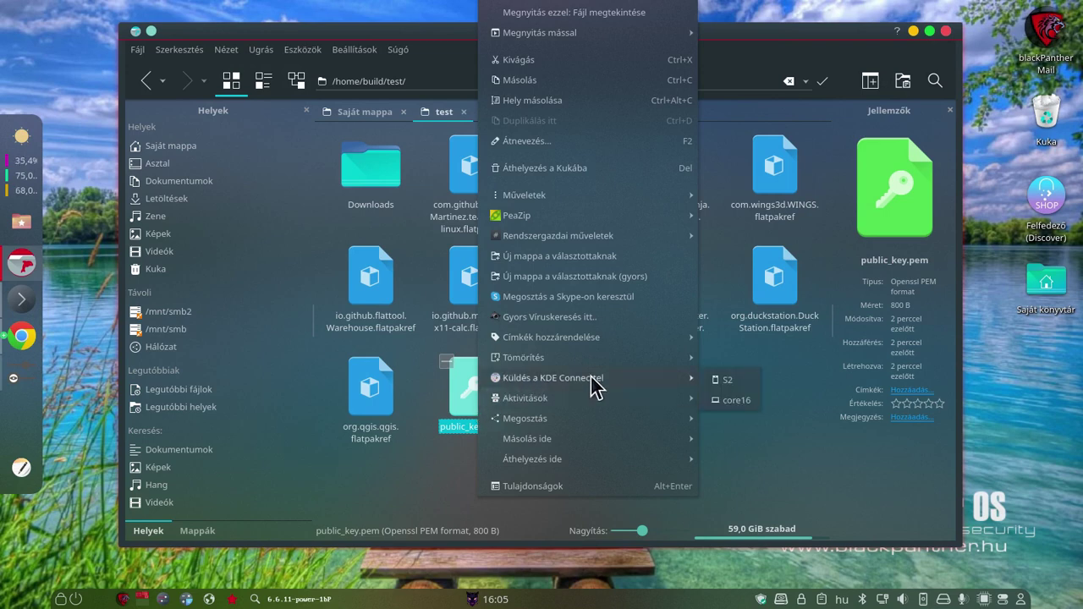
{"action": "mouse_move", "coordinate": [592, 382]}
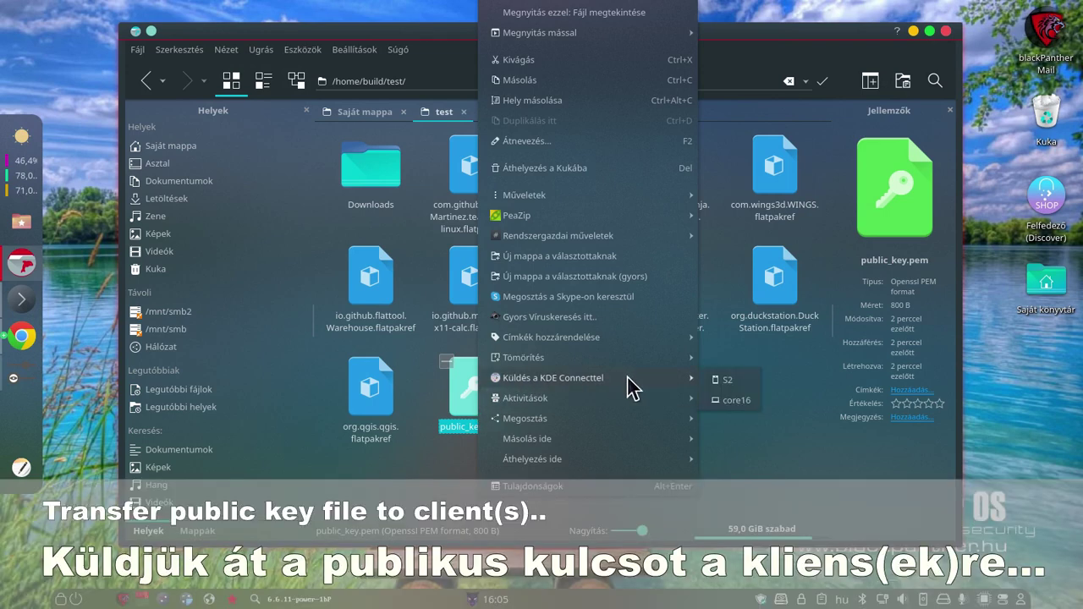
{"action": "left_click", "coordinate": [730, 400]}
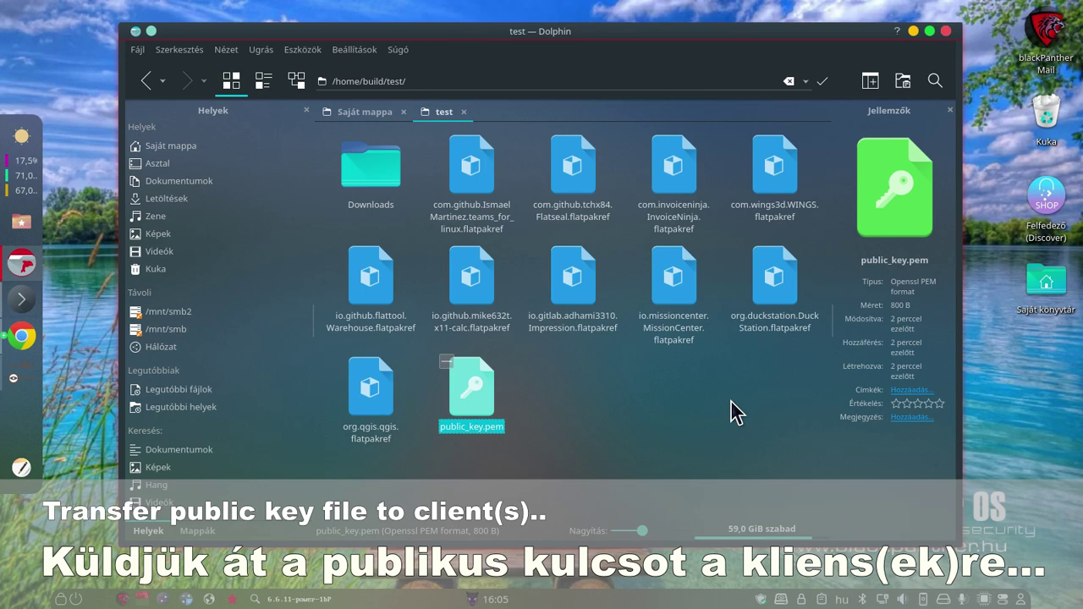
{"action": "left_click", "coordinate": [733, 411]}
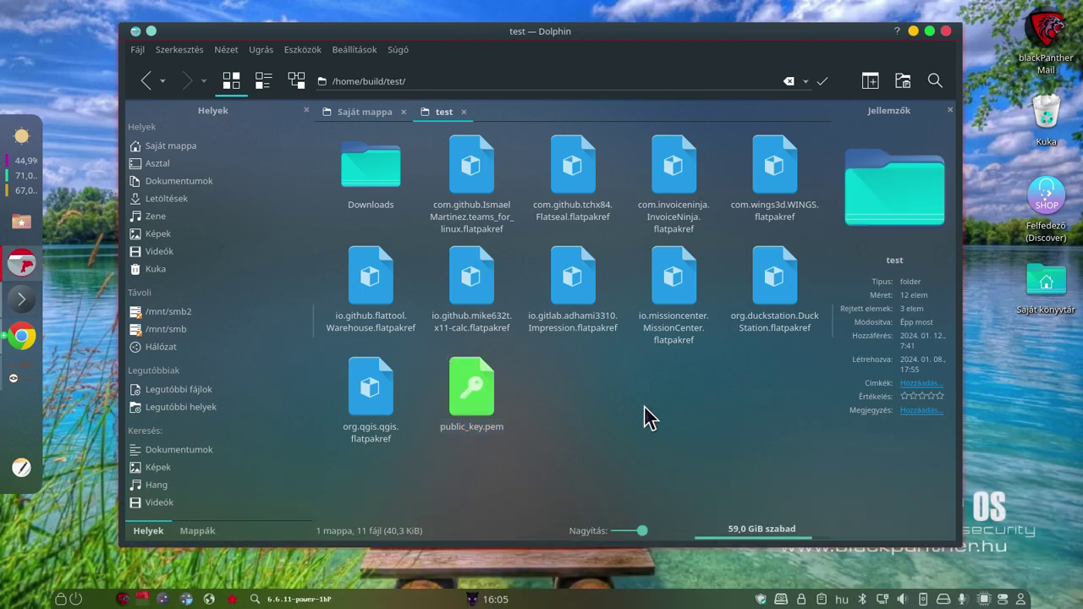
{"action": "left_click", "coordinate": [946, 31]}
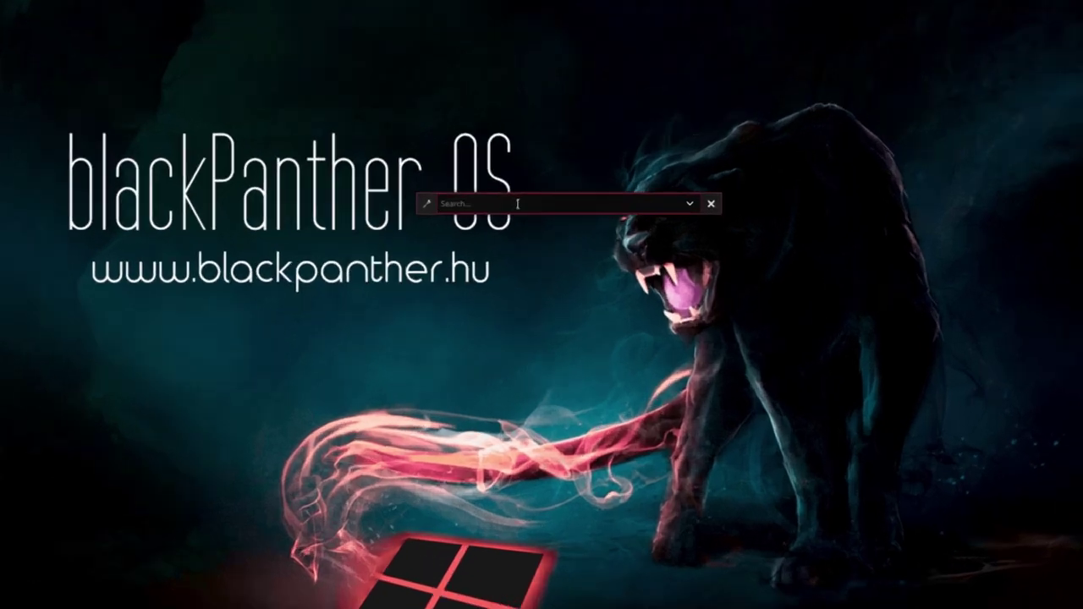
On the client, run "csomagkereses superclass" and choose the superclass : Virtual Eye On Own Networks package for quick installation
{"action": "type", "text": "csomagkereses superclass"}
{"action": "key", "text": "End"}
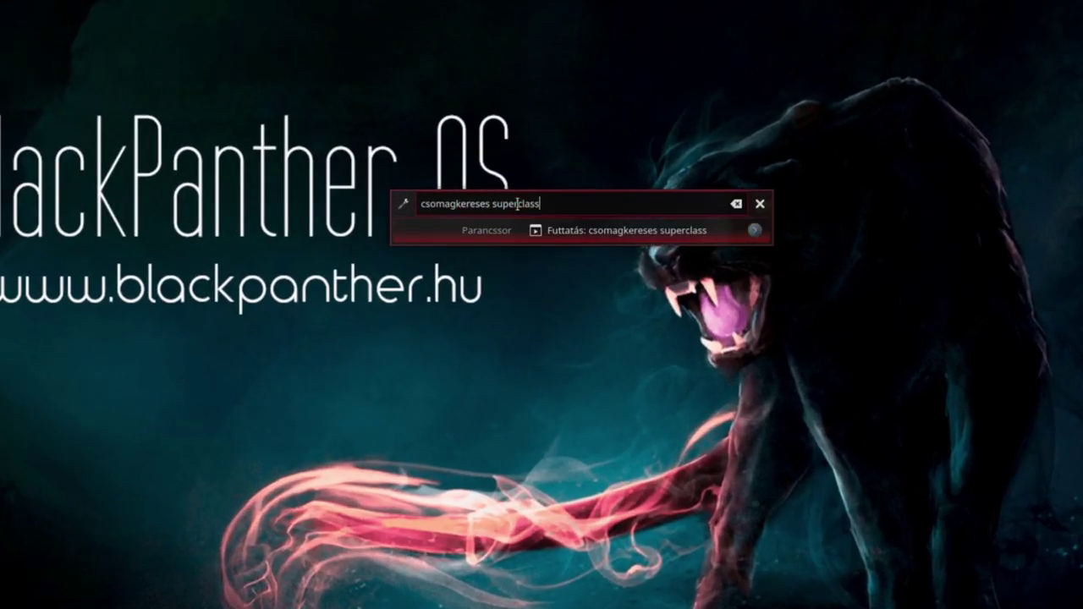
{"action": "key", "text": "Return"}
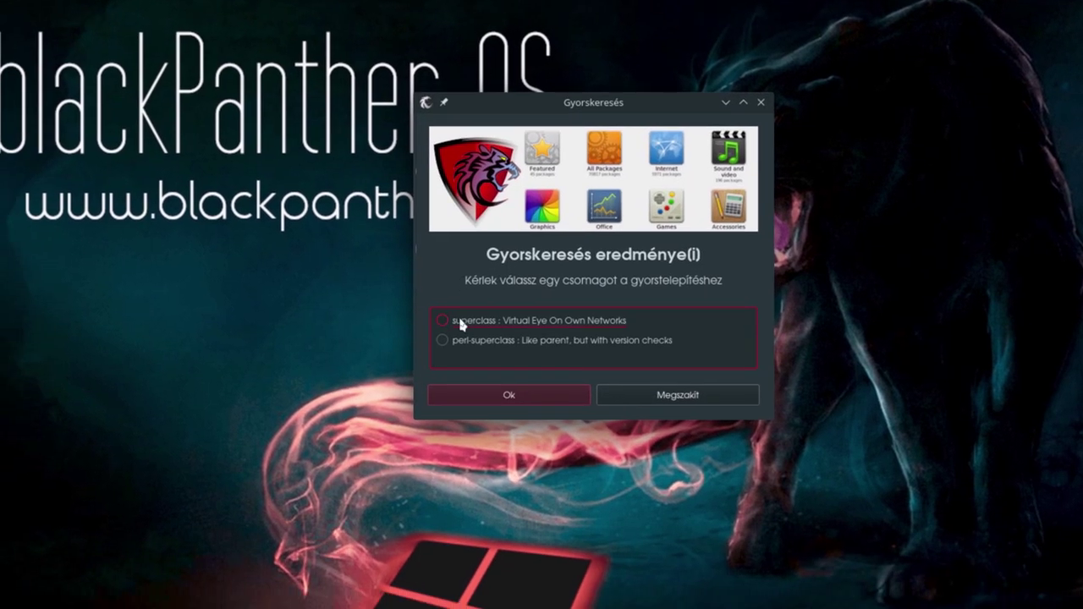
{"action": "left_click", "coordinate": [393, 358]}
{"action": "left_click", "coordinate": [459, 433]}
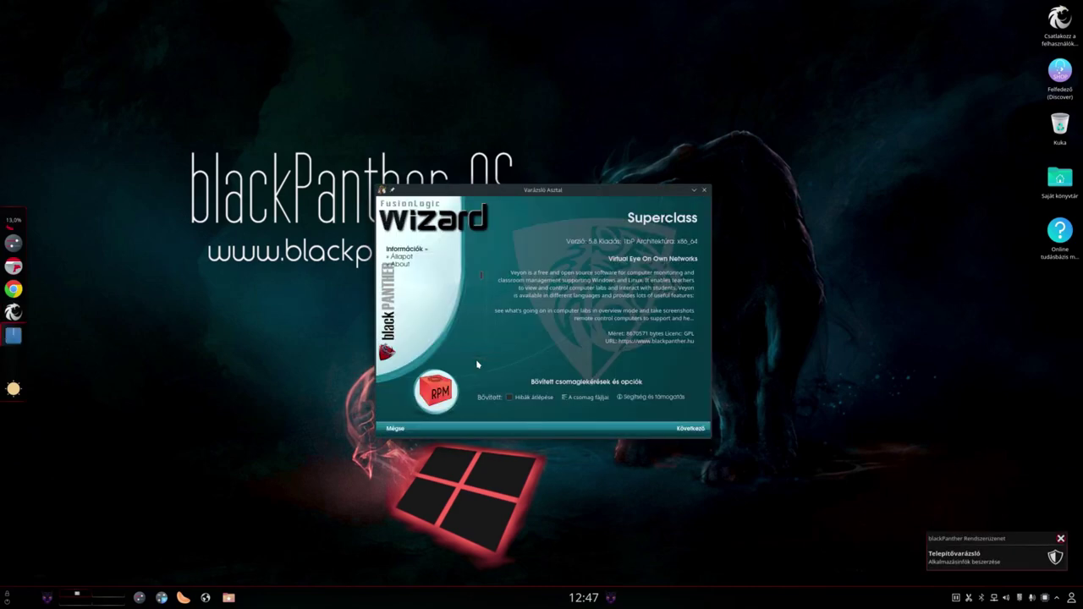
Install the Superclass package with the wizard, approving the changes, and close the application helper without launching the program
{"action": "left_click", "coordinate": [689, 430]}
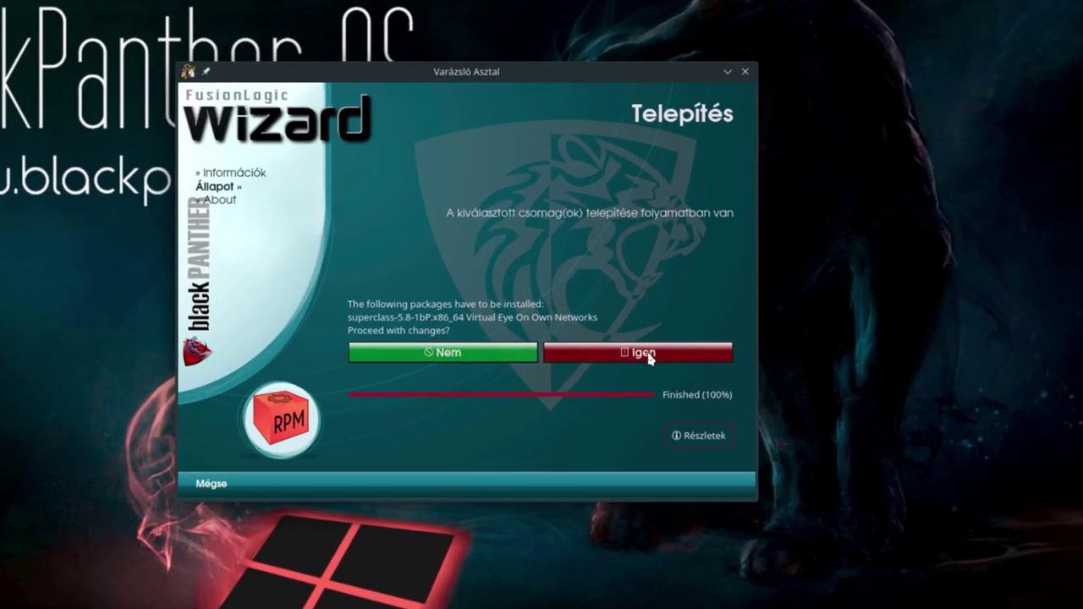
{"action": "left_click", "coordinate": [647, 354]}
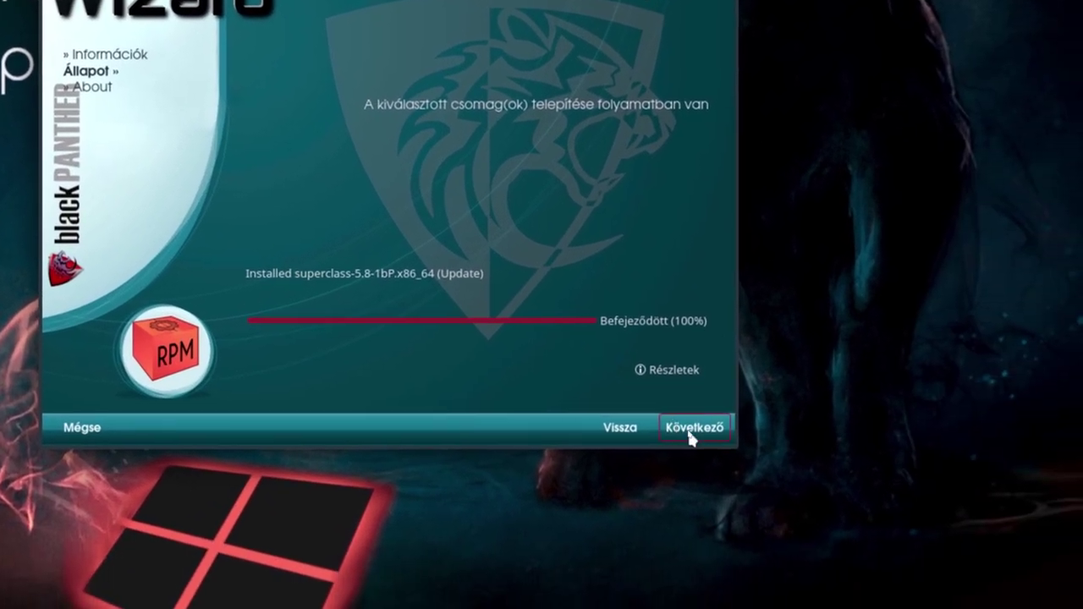
{"action": "left_click", "coordinate": [880, 503]}
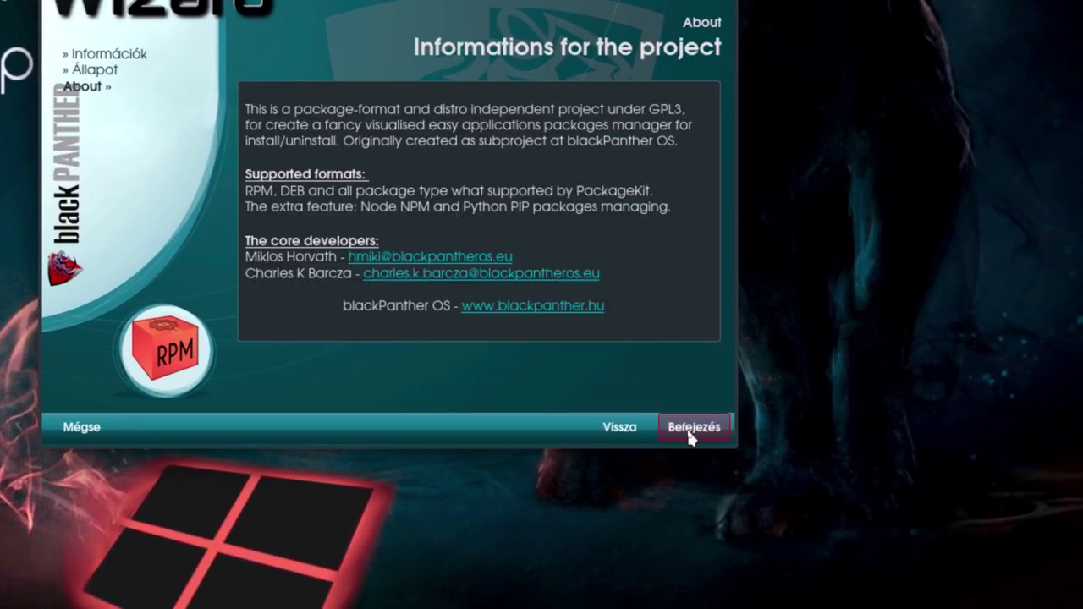
{"action": "left_click", "coordinate": [880, 503]}
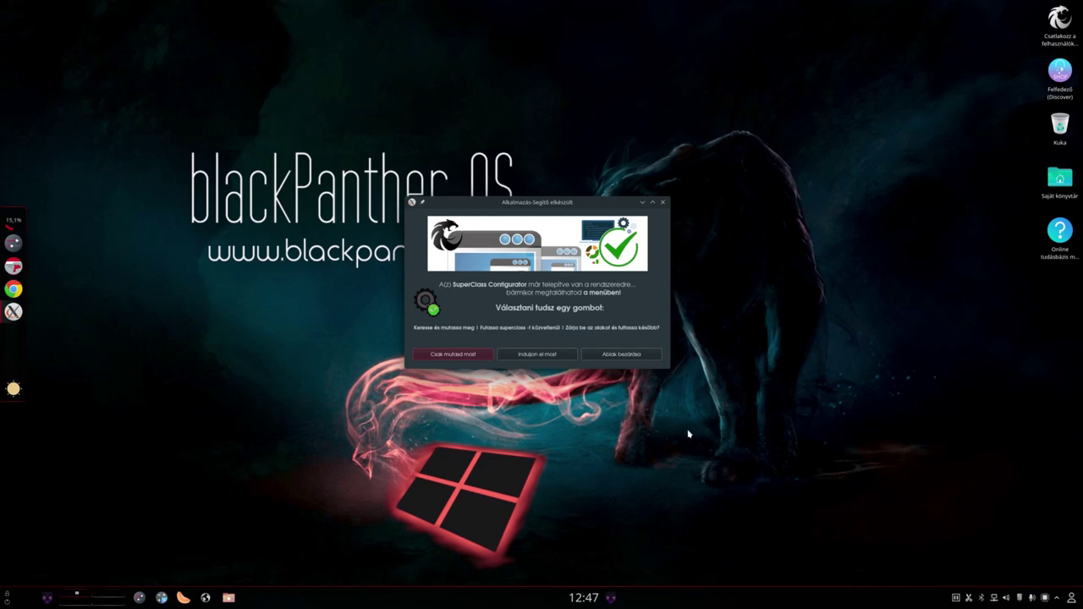
{"action": "left_click", "coordinate": [618, 355]}
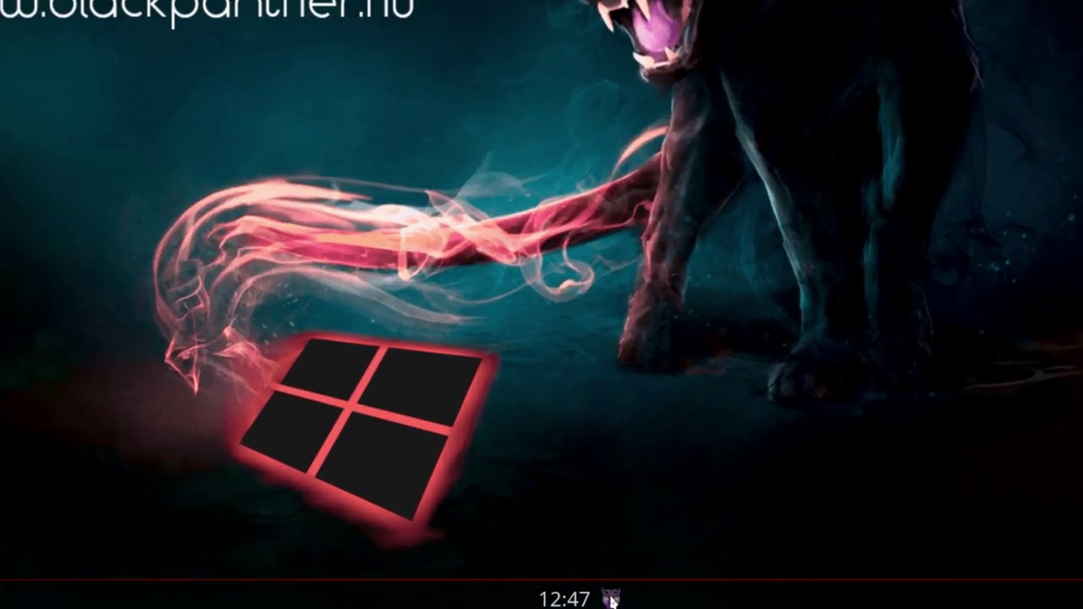
Find and launch SuperClass Beállítások on the client, authorising it with the root password
{"action": "left_click", "coordinate": [610, 597]}
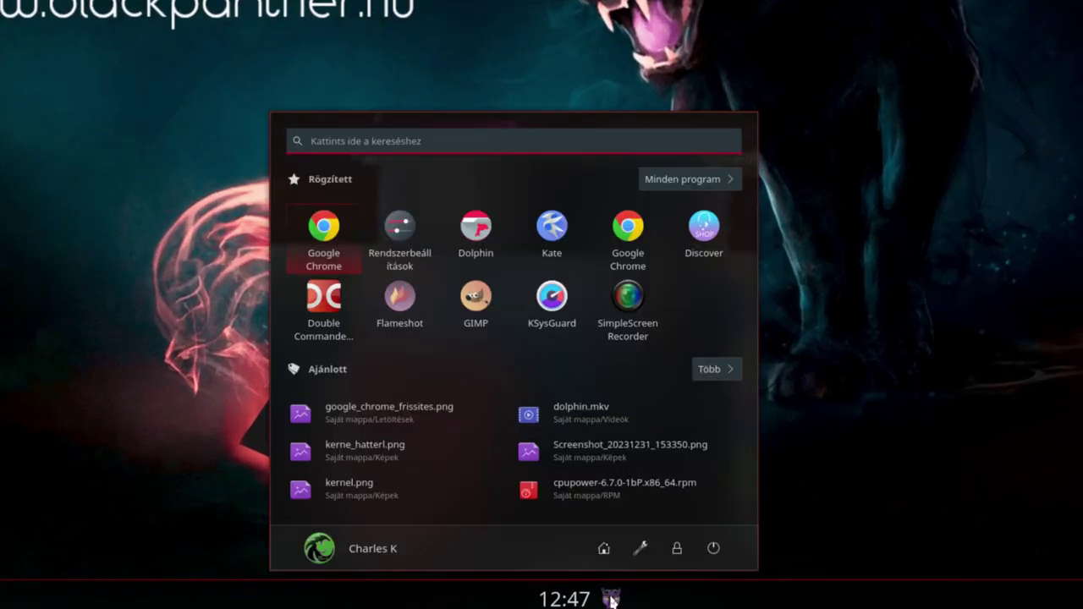
{"action": "type", "text": "sup"}
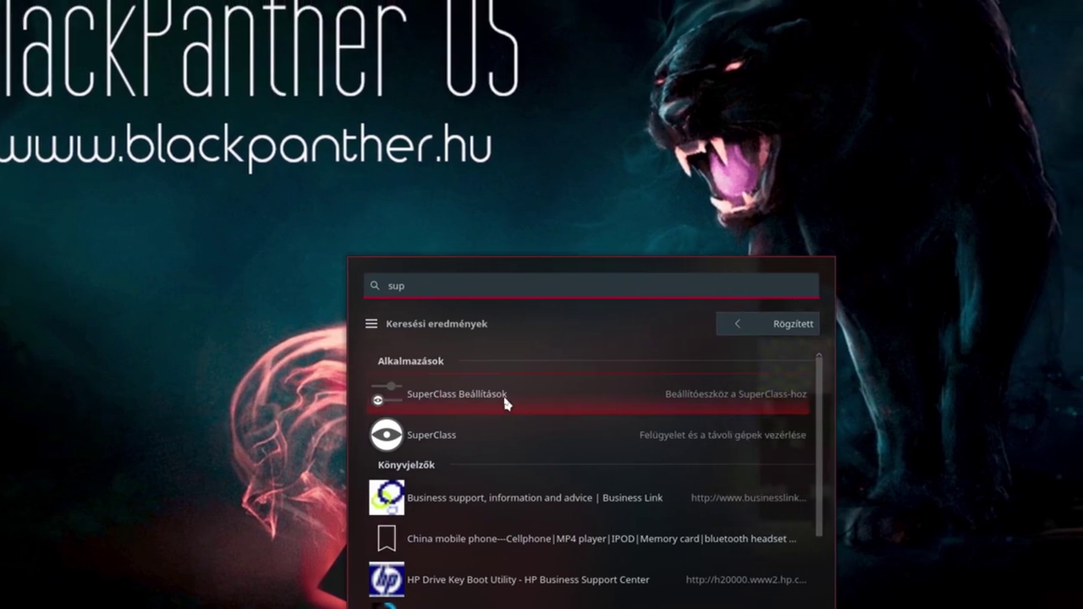
{"action": "left_click", "coordinate": [504, 395]}
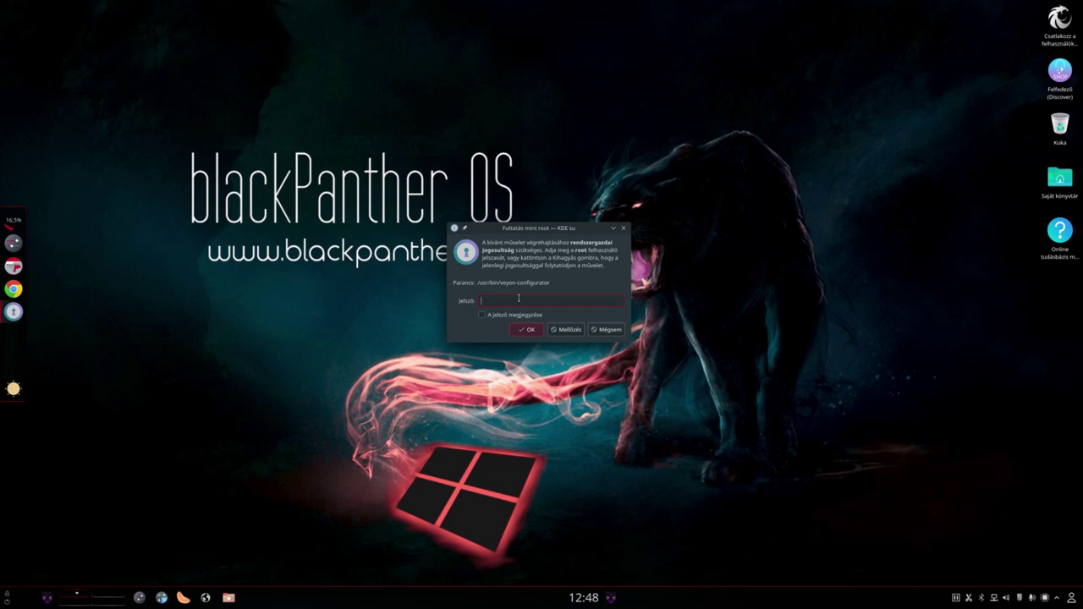
{"action": "key", "text": "Return"}
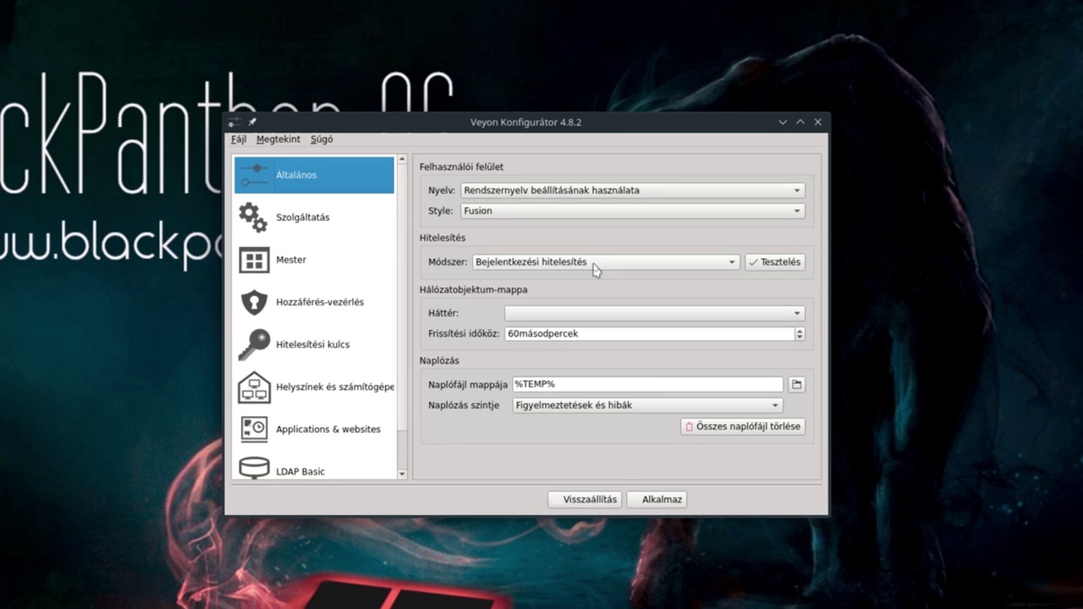
Set the authentication method to Kulcsfájl hitelesítés and the network object directory backend to Beépített, and apply the changes
{"action": "left_click", "coordinate": [640, 264]}
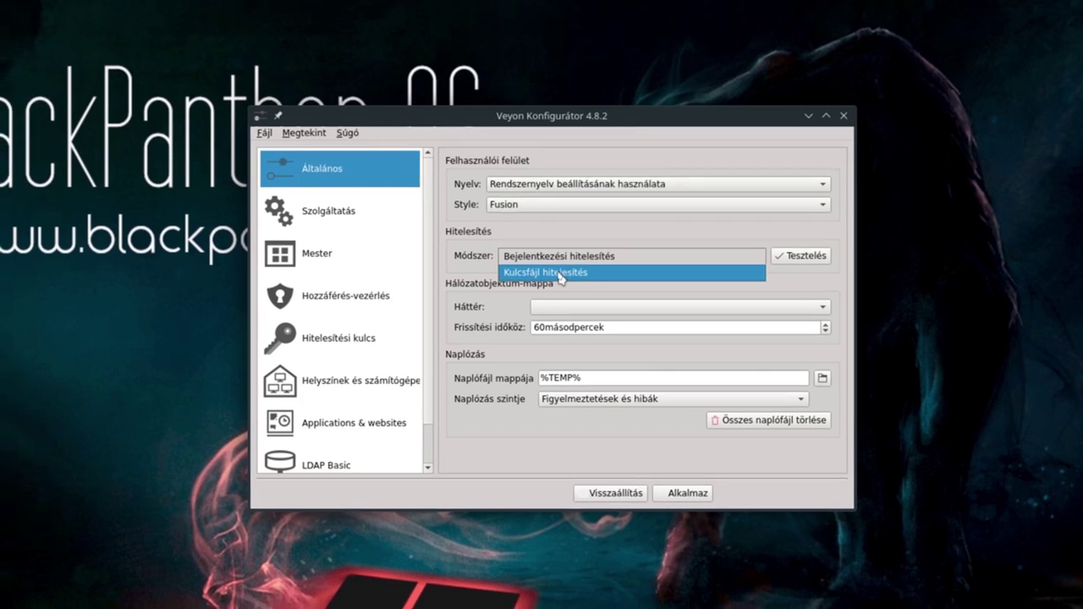
{"action": "left_click", "coordinate": [559, 272]}
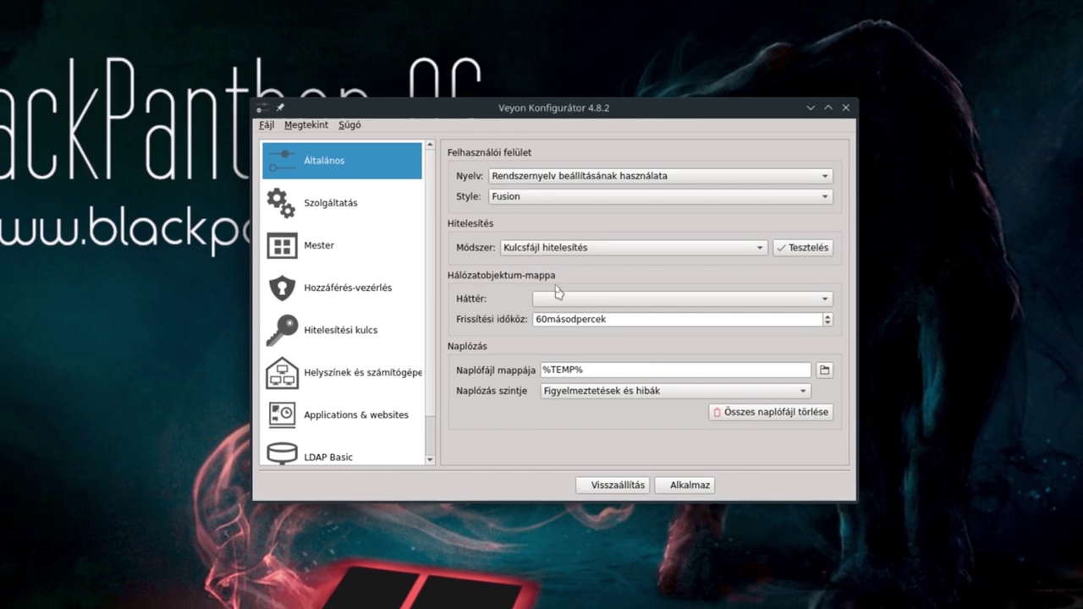
{"action": "left_click", "coordinate": [580, 306]}
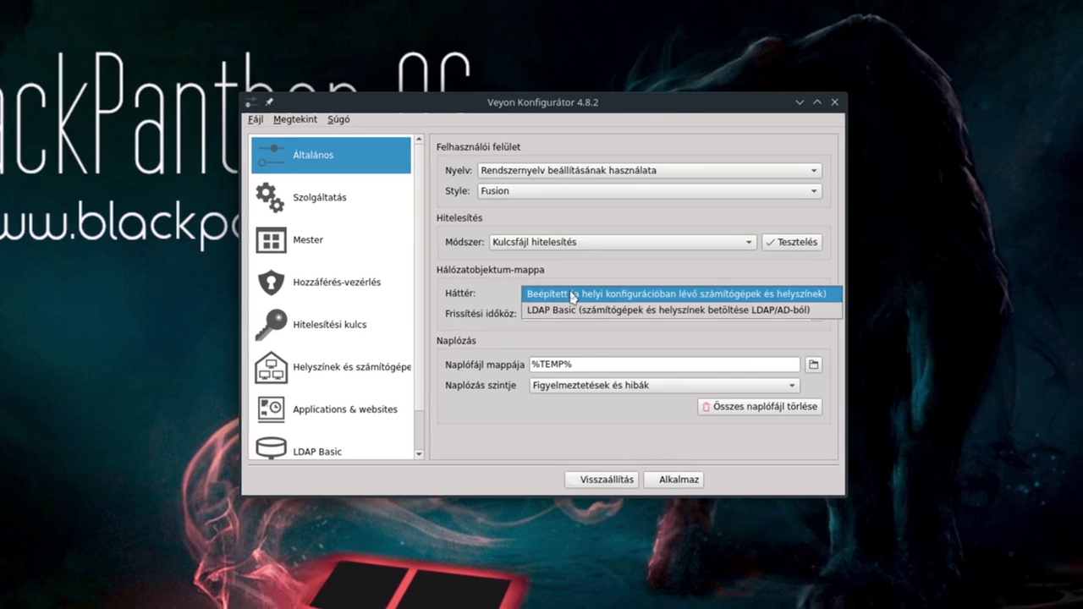
{"action": "left_click", "coordinate": [575, 295]}
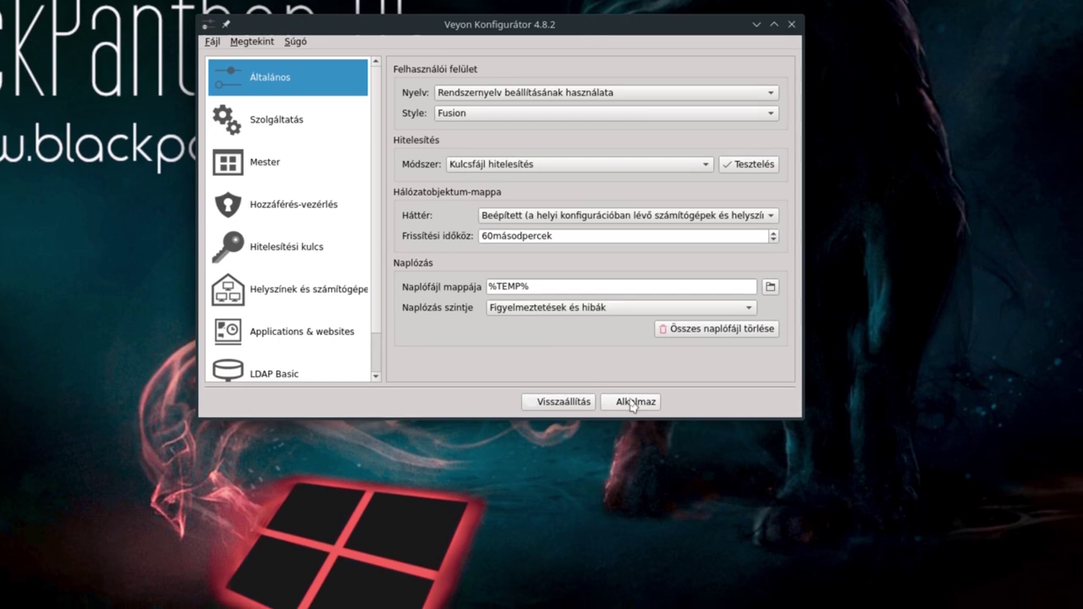
{"action": "left_click", "coordinate": [633, 404]}
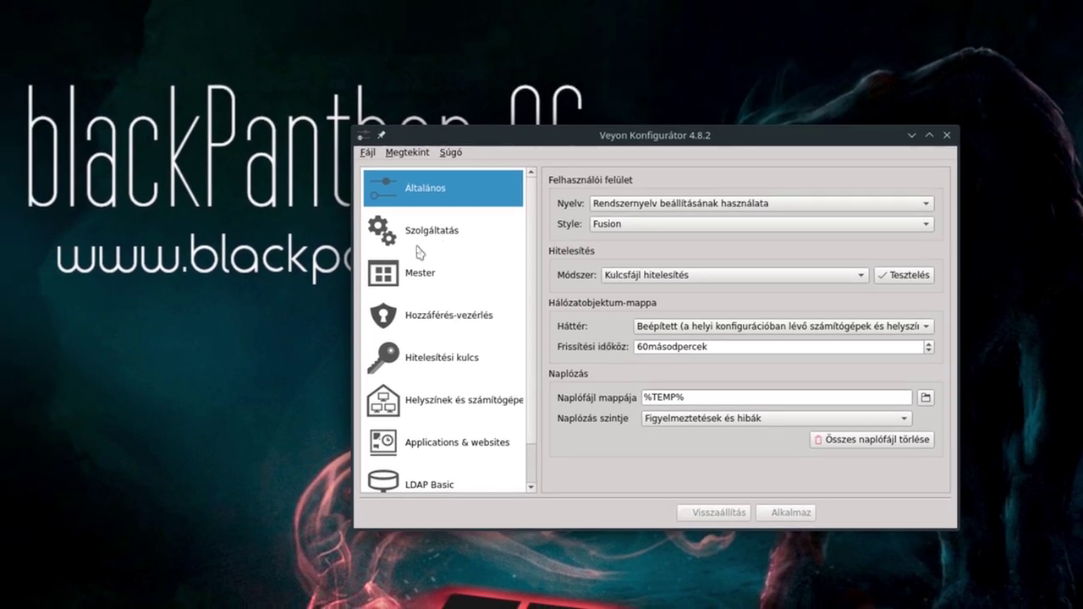
In the service settings, apply Active session mode and the Beépített VNC szerver (x11vnc) plugin
{"action": "left_click", "coordinate": [431, 236]}
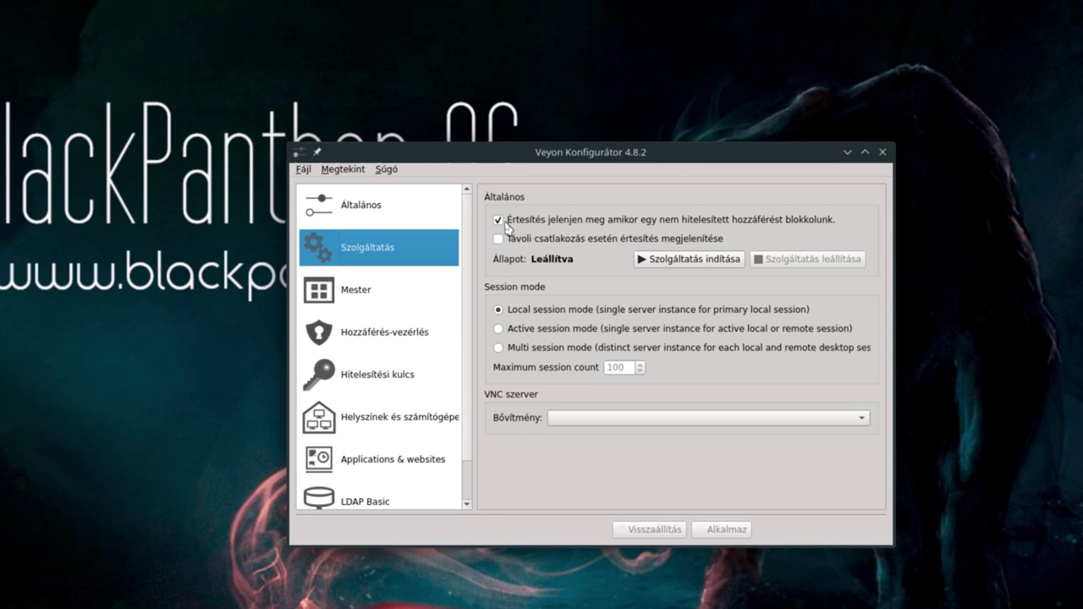
{"action": "left_click", "coordinate": [503, 222]}
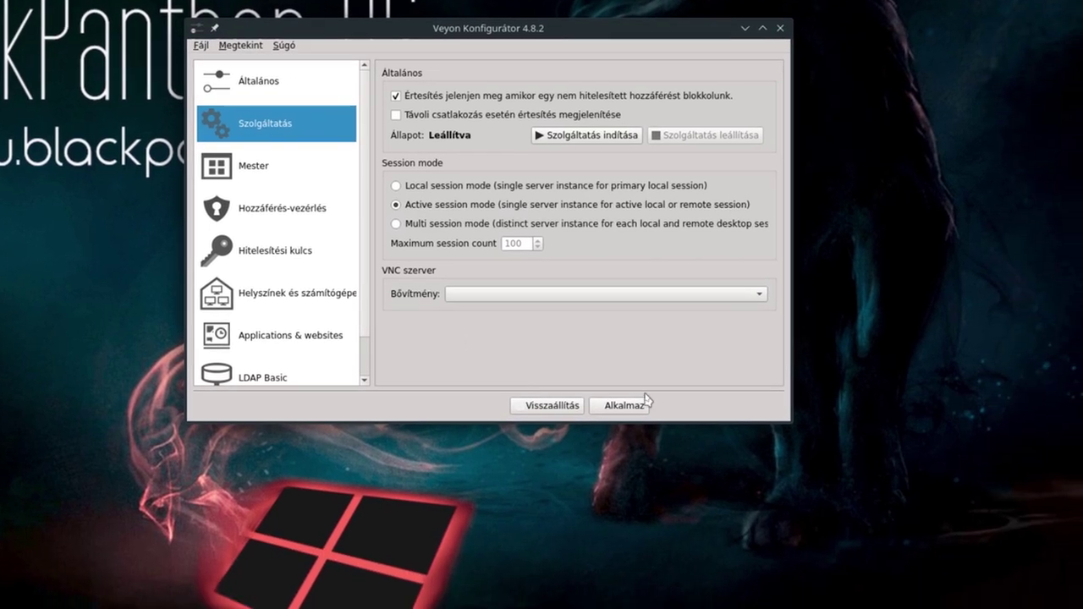
{"action": "left_click", "coordinate": [733, 487]}
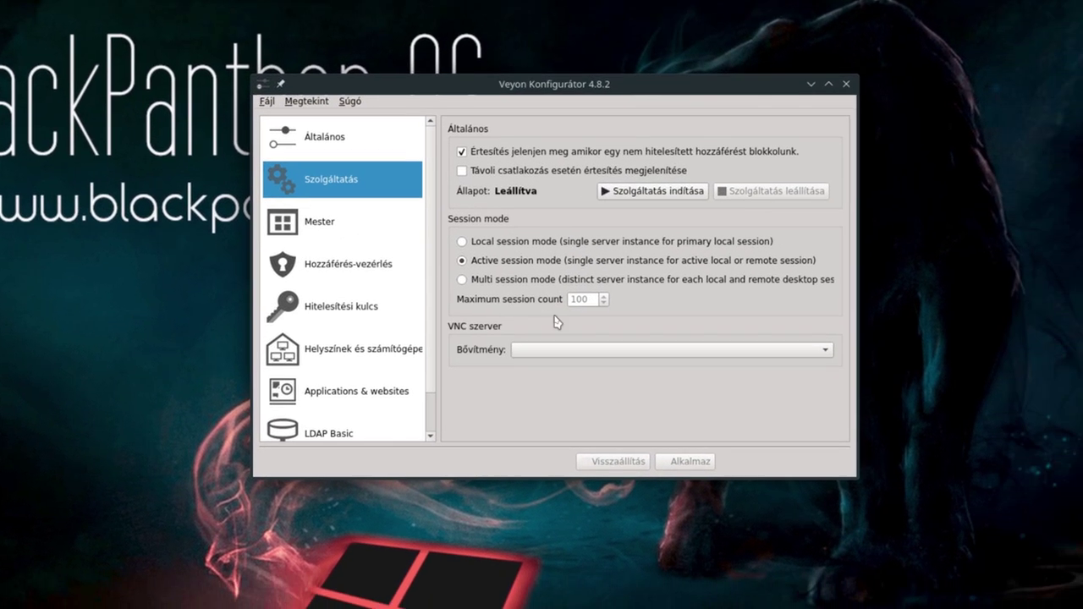
{"action": "left_click", "coordinate": [565, 337]}
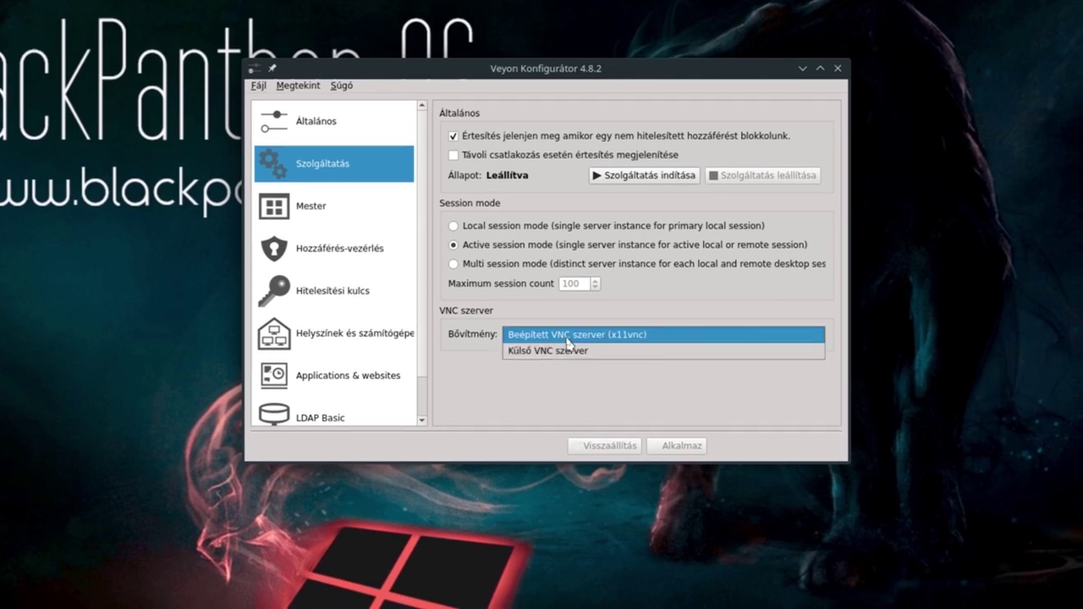
{"action": "left_click", "coordinate": [567, 339]}
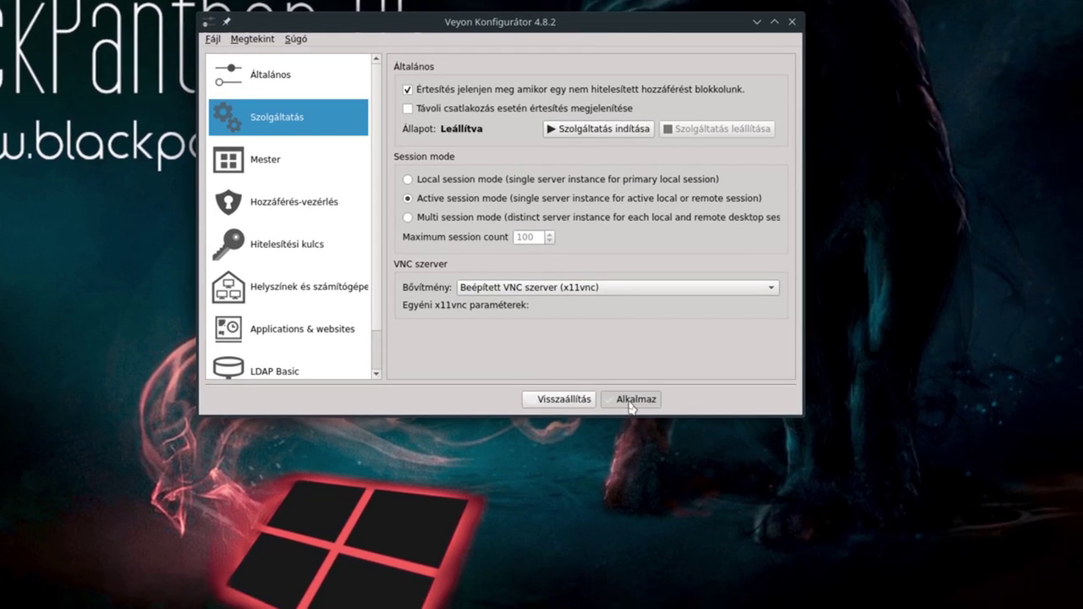
{"action": "left_click", "coordinate": [630, 403]}
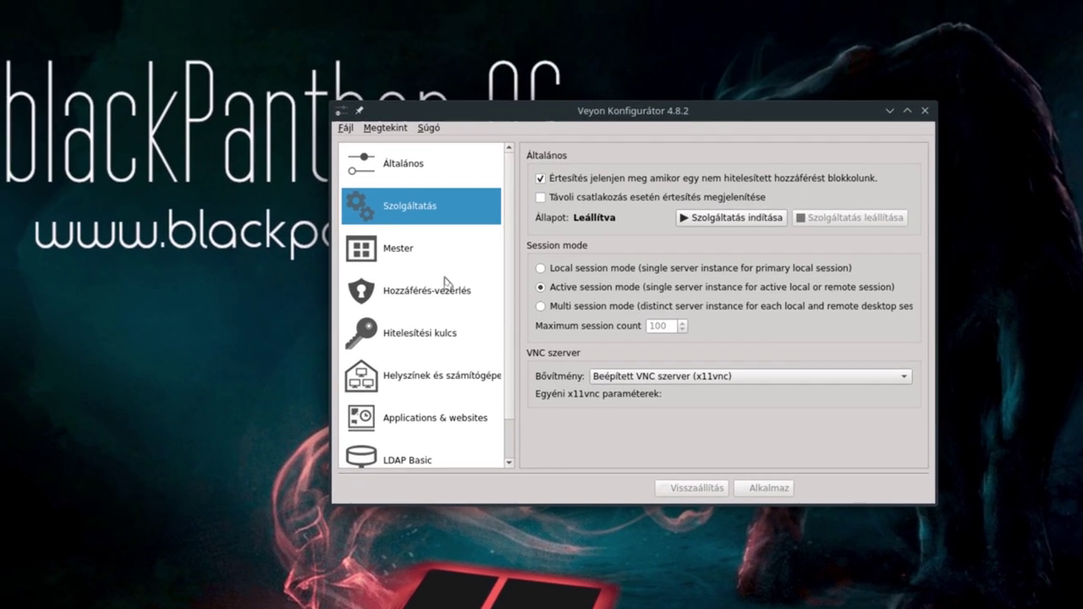
Set the access control user groups backend to Alapértelmezett (rendszerfelhasználói csoportok) and apply it
{"action": "left_click", "coordinate": [432, 293]}
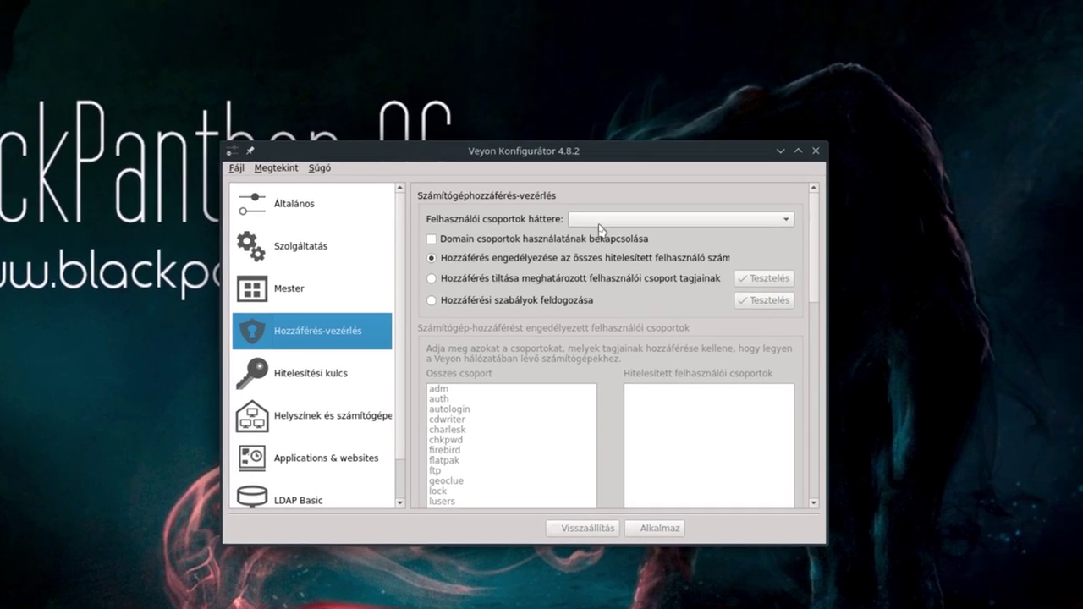
{"action": "left_click", "coordinate": [599, 224]}
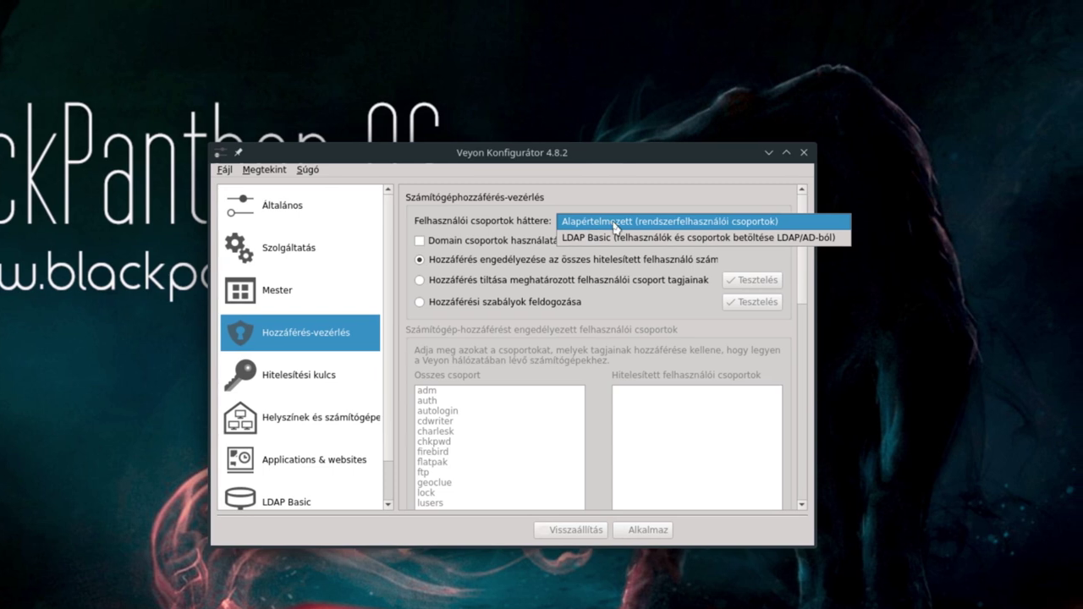
{"action": "left_click", "coordinate": [615, 223]}
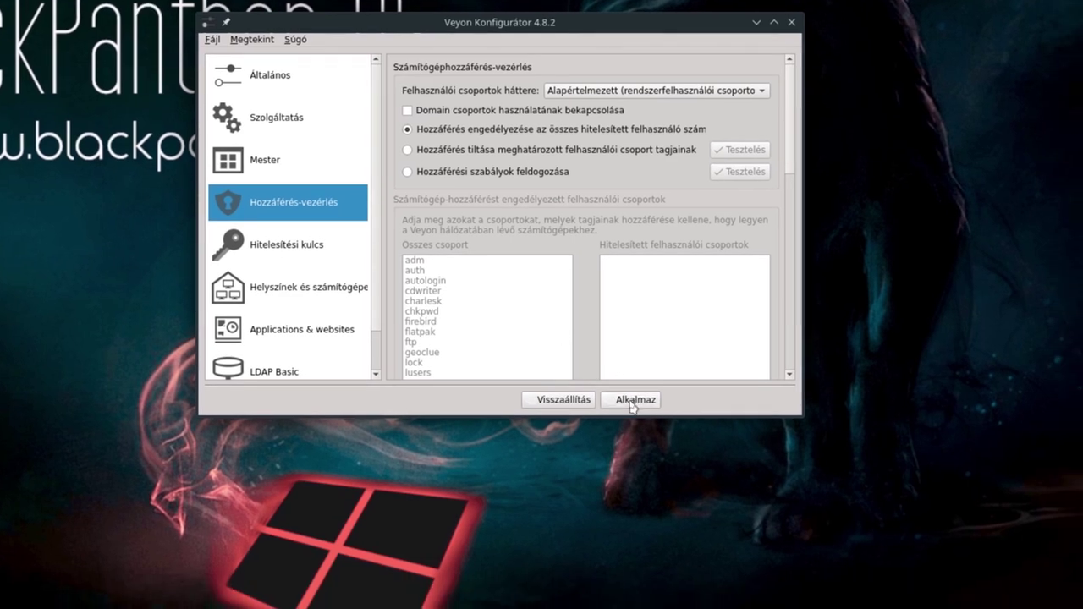
{"action": "left_click", "coordinate": [632, 400]}
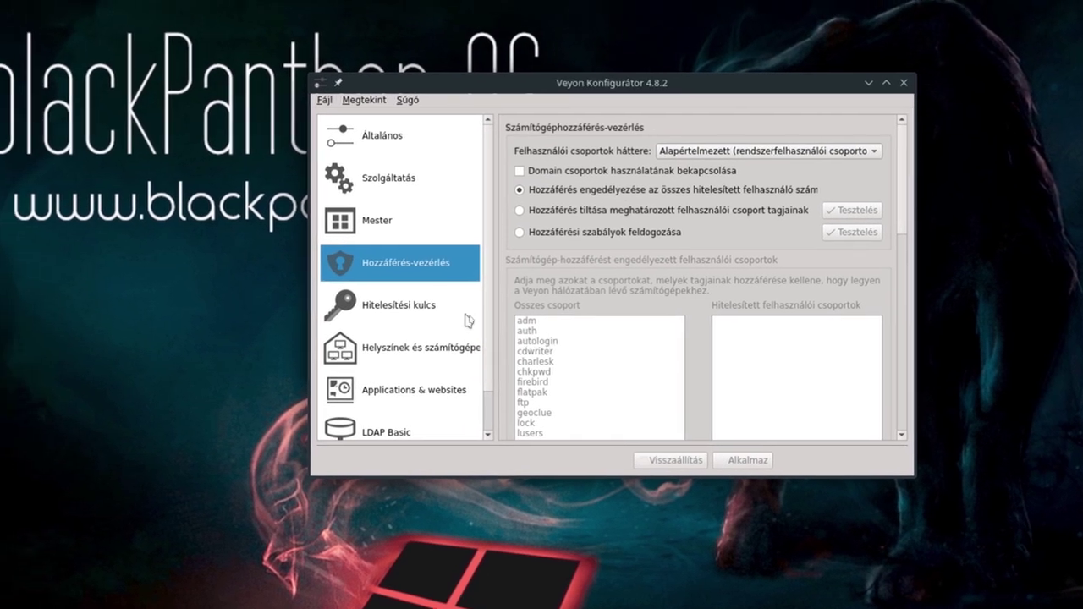
Import public_key.pem from the Letöltések folder as an authentication key named veyon
{"action": "left_click", "coordinate": [416, 310]}
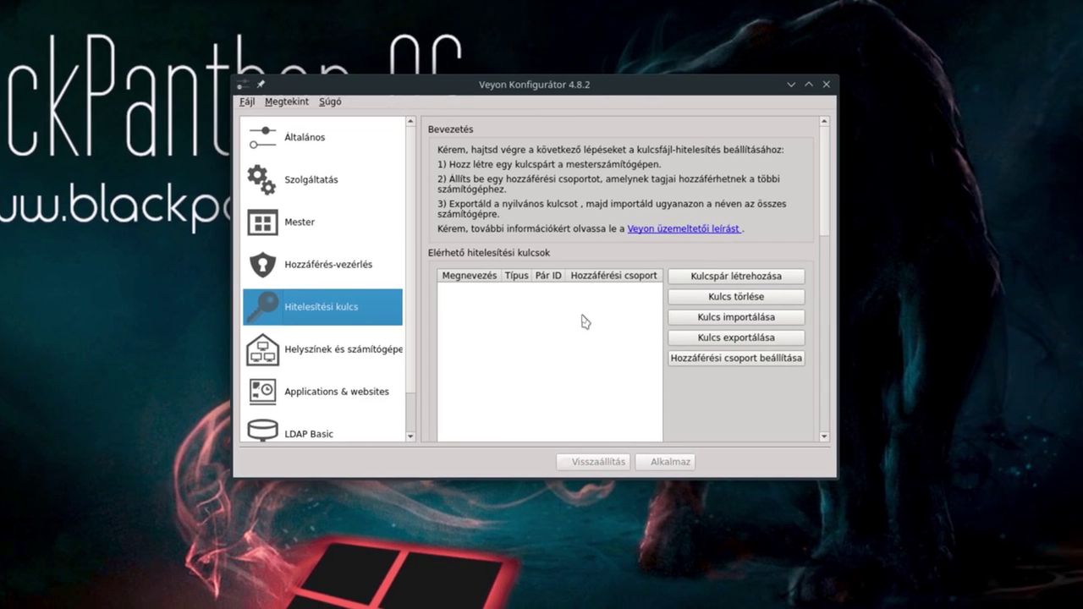
{"action": "mouse_move", "coordinate": [584, 321]}
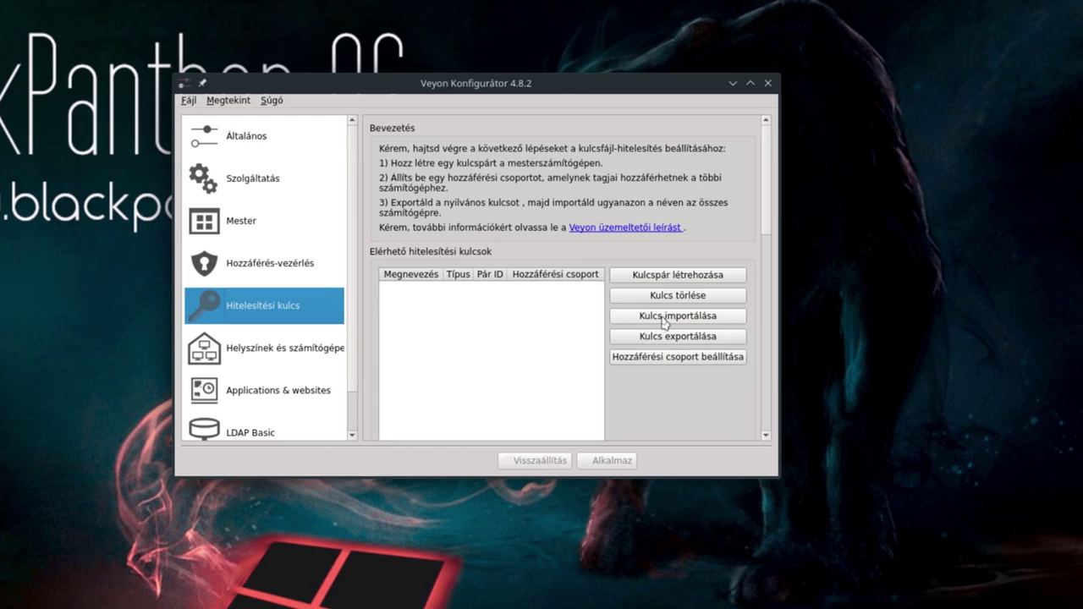
{"action": "left_click", "coordinate": [663, 320]}
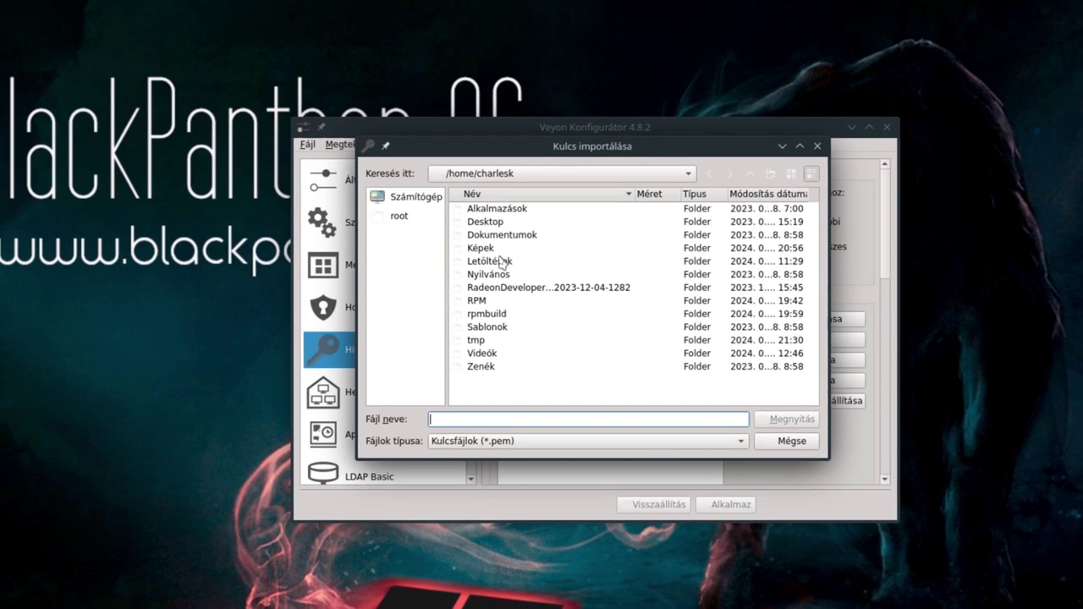
{"action": "double_click", "coordinate": [495, 266]}
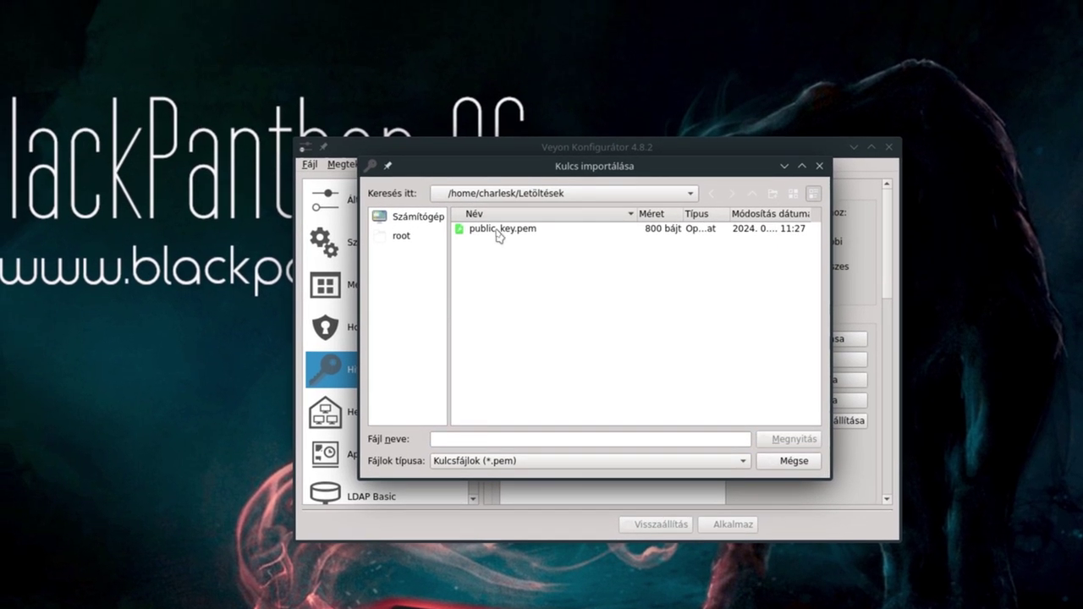
{"action": "double_click", "coordinate": [498, 230]}
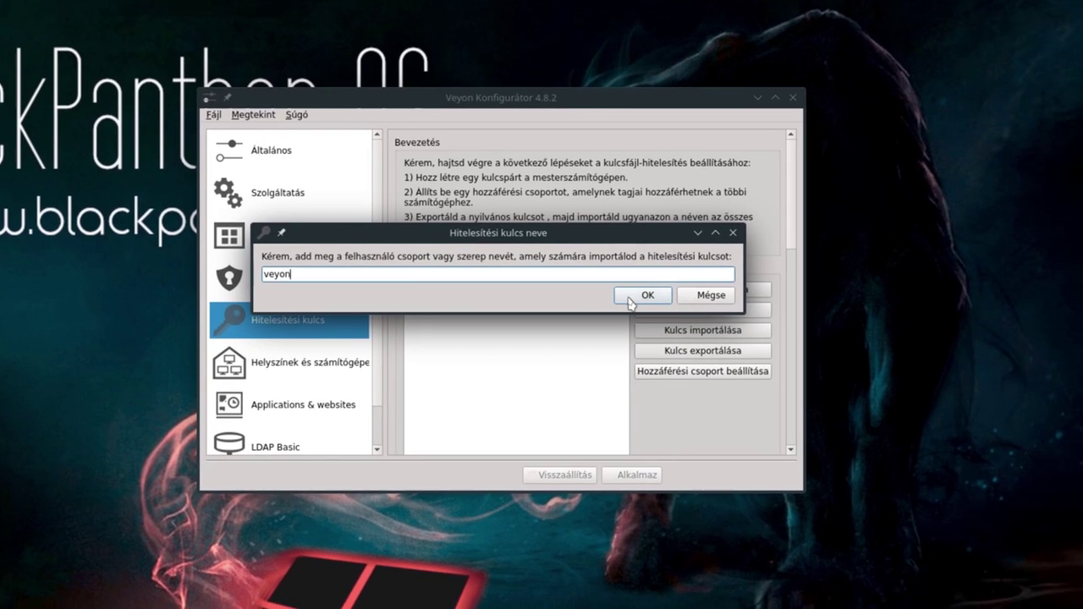
{"action": "left_click", "coordinate": [702, 299]}
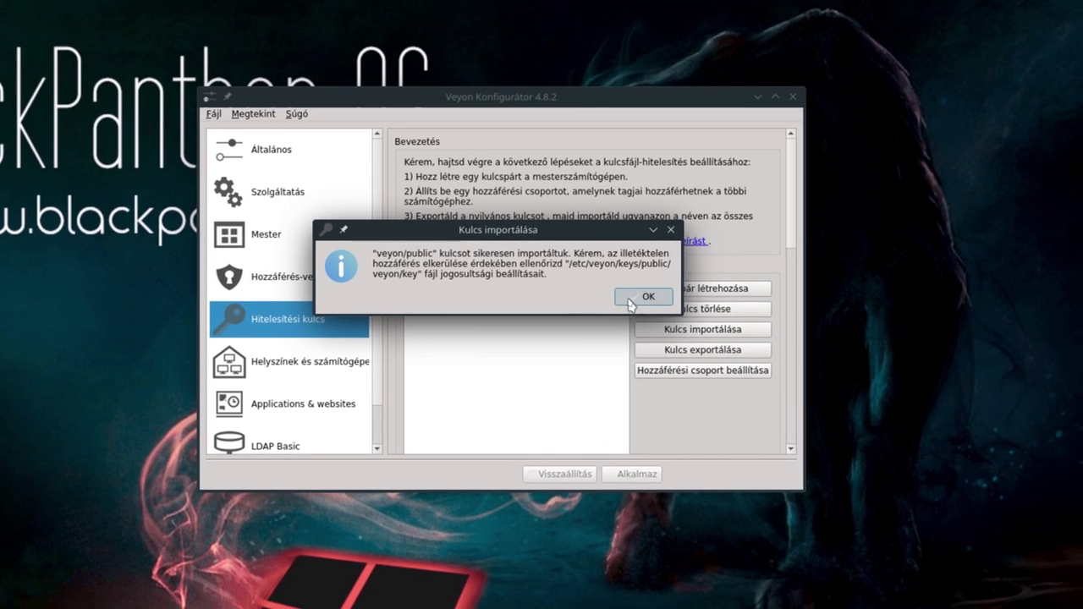
{"action": "left_click", "coordinate": [631, 303]}
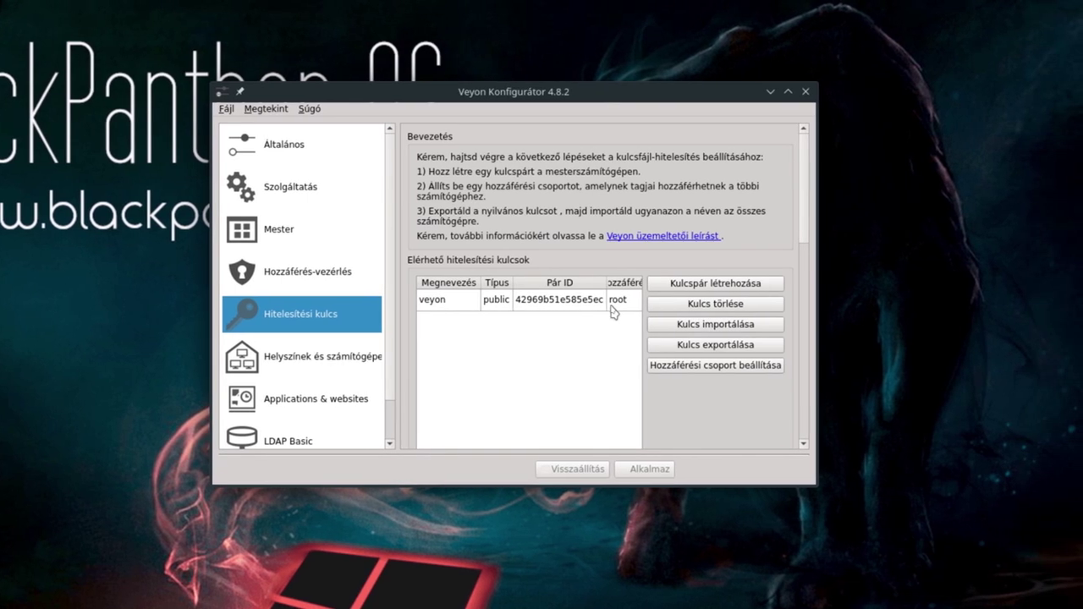
Return to the service settings, close the configurator and reboot the client computer
{"action": "mouse_move", "coordinate": [615, 311]}
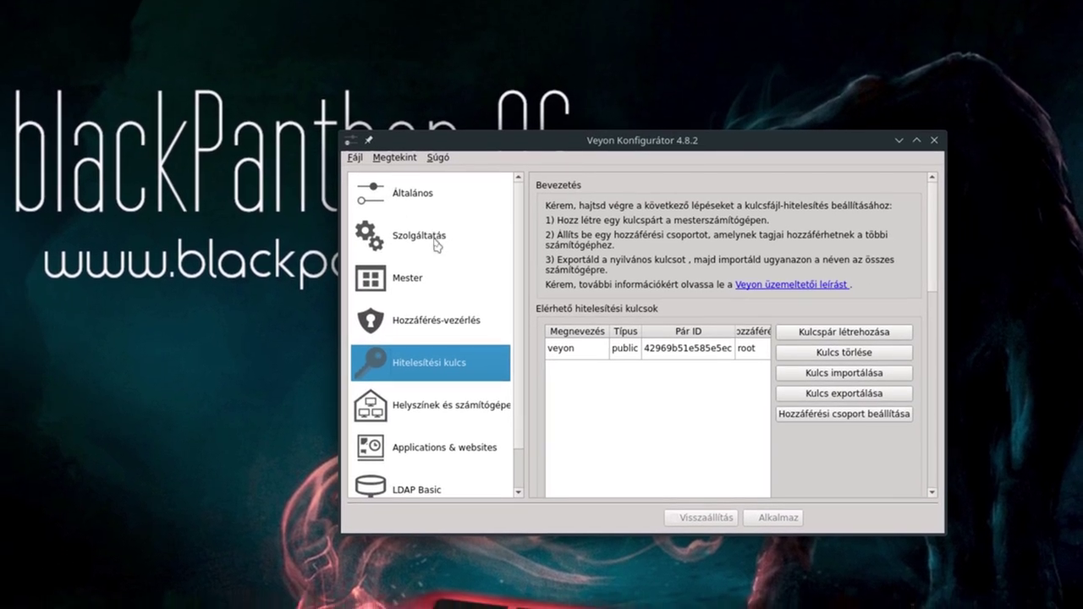
{"action": "left_click", "coordinate": [434, 243]}
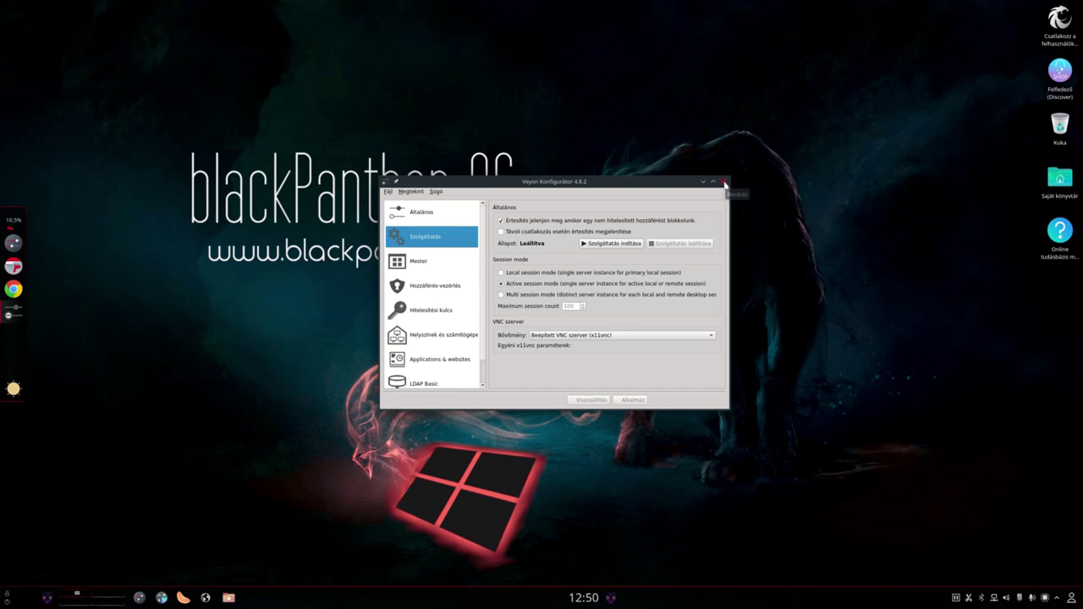
{"action": "left_click", "coordinate": [724, 182]}
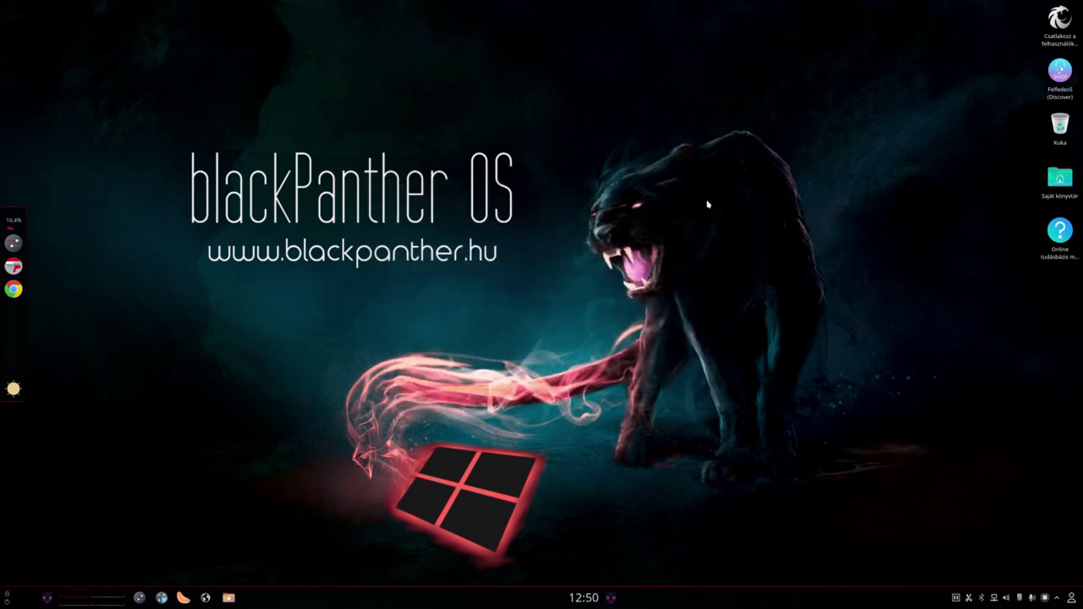
{"action": "left_click", "coordinate": [611, 598]}
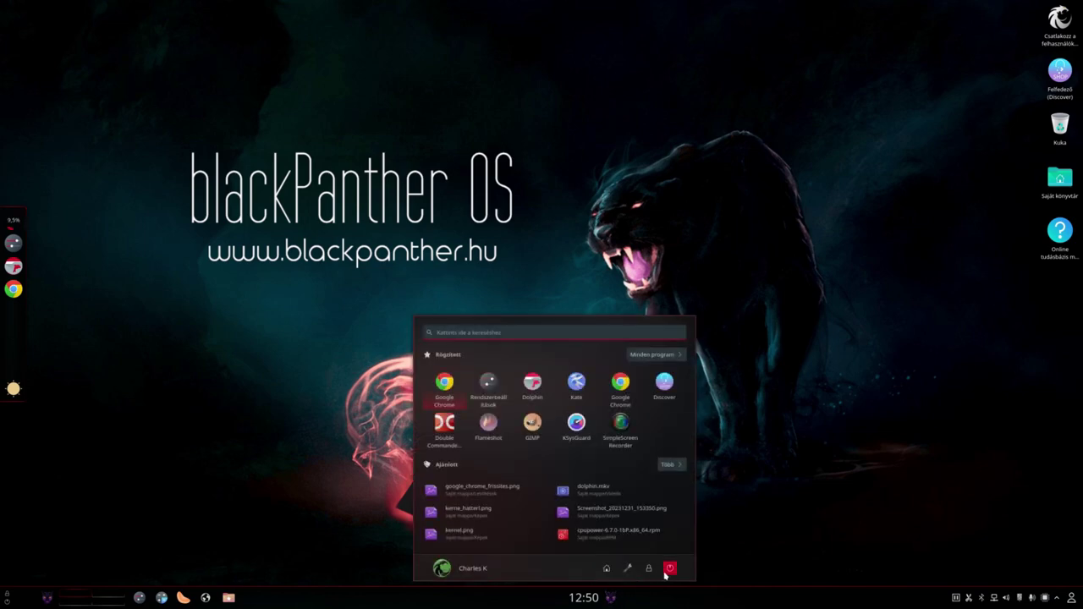
{"action": "left_click", "coordinate": [670, 570]}
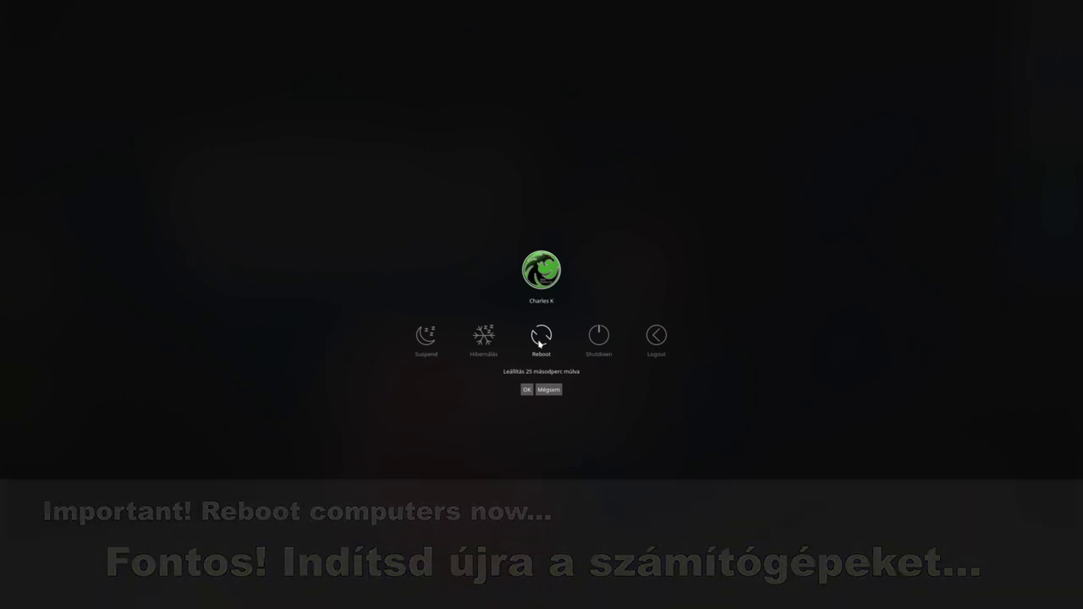
{"action": "key", "text": "Escape"}
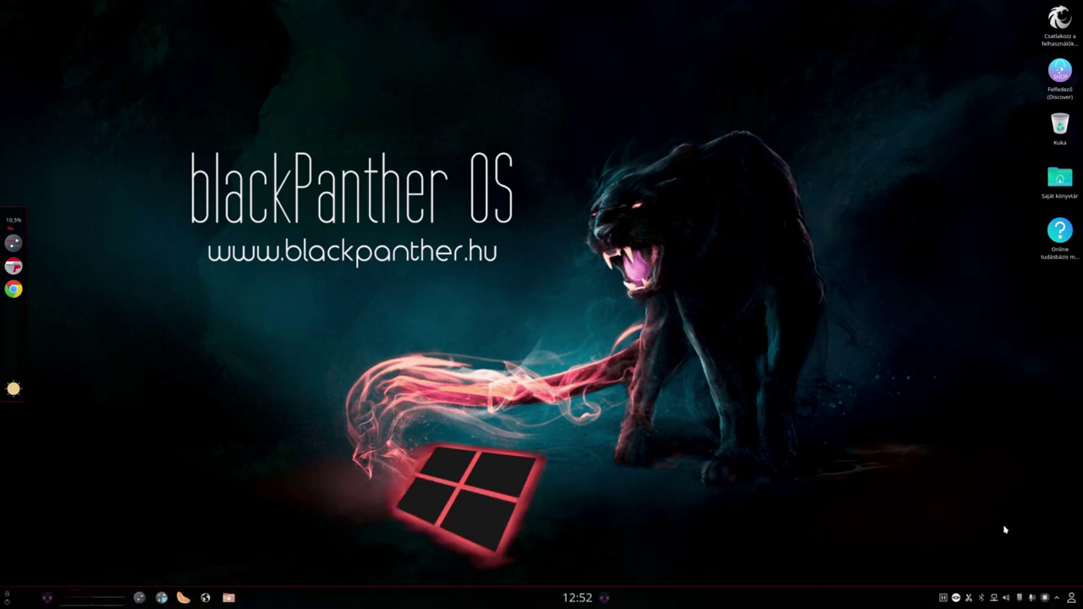
Show the connection details of the System ens5 network on the client computer
{"action": "mouse_move", "coordinate": [994, 599]}
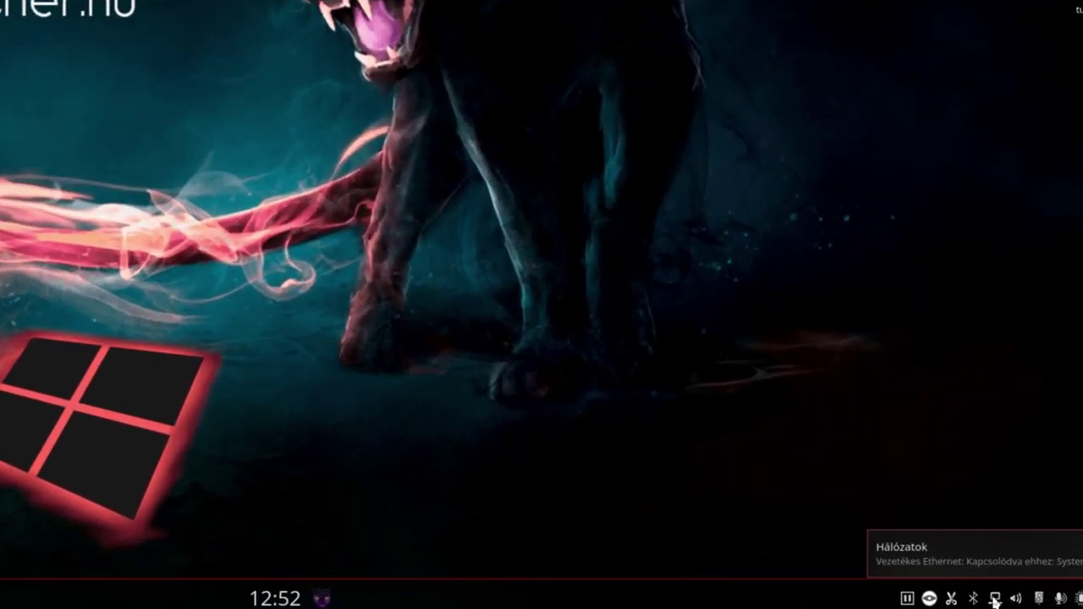
{"action": "left_click", "coordinate": [995, 600]}
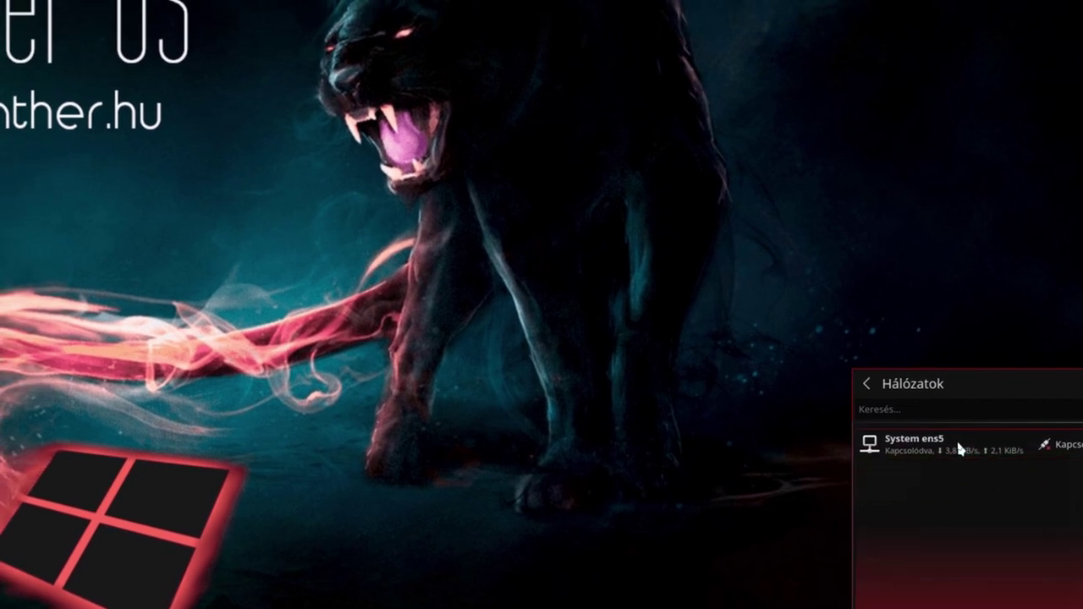
{"action": "left_click", "coordinate": [956, 439]}
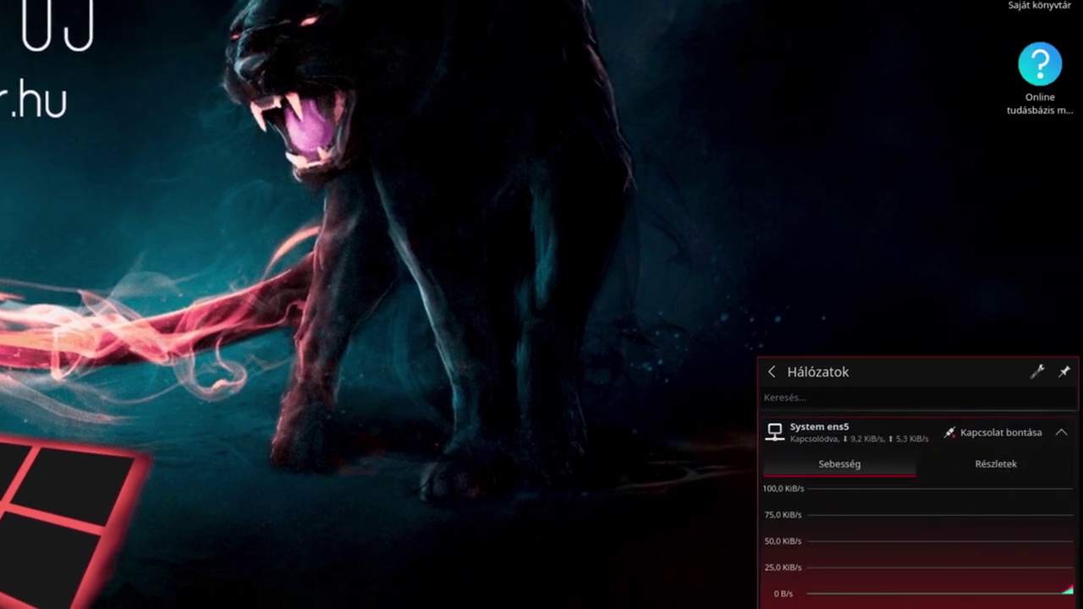
{"action": "left_click", "coordinate": [1064, 462]}
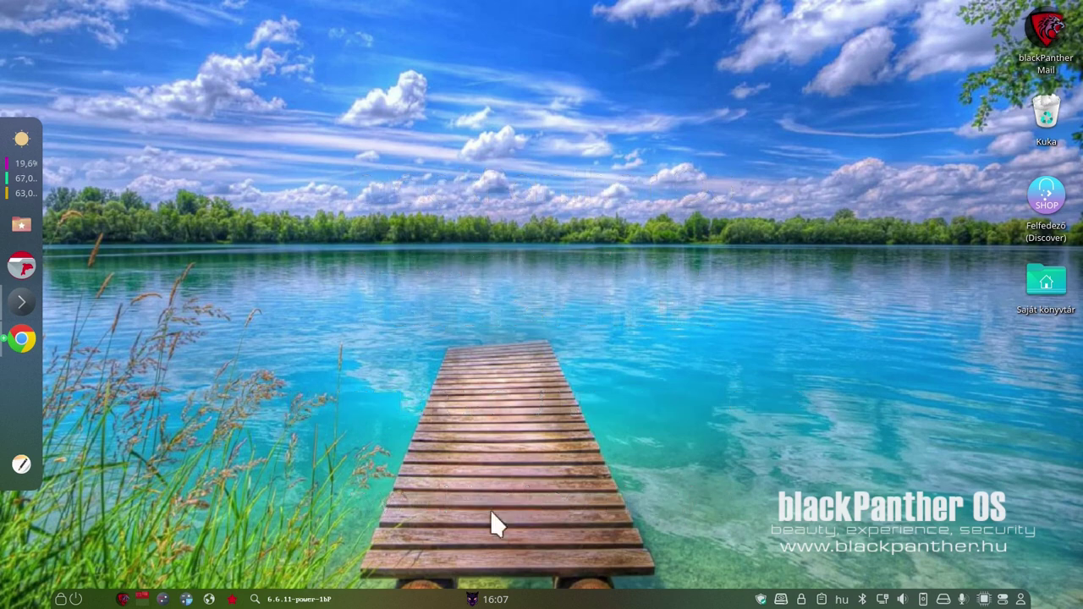
Search the applications for super on the master computer and launch SuperClass Beállítások
{"action": "left_click", "coordinate": [471, 599]}
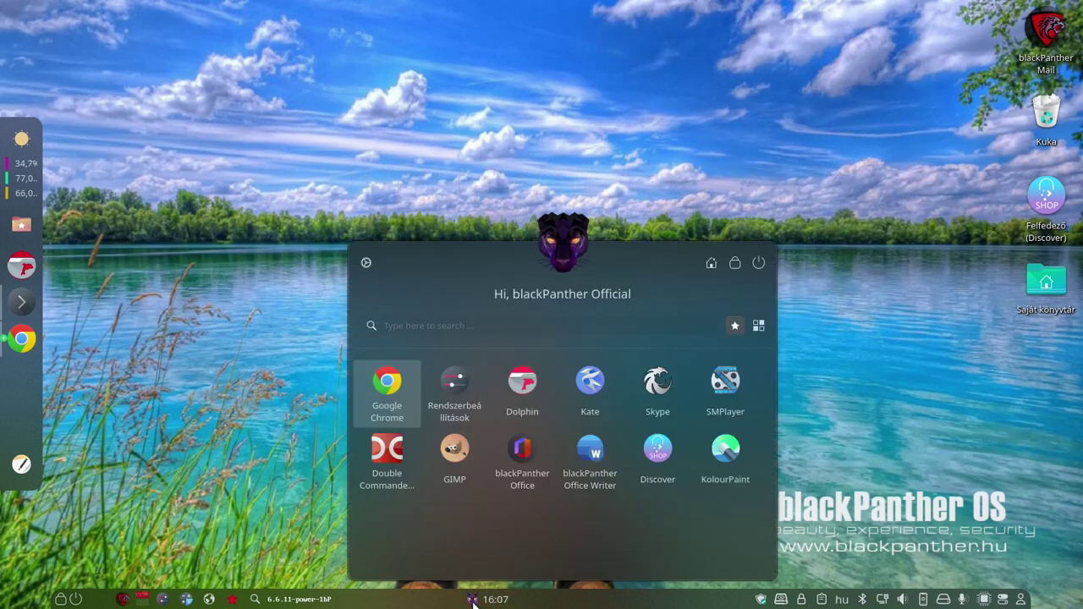
{"action": "type", "text": "super"}
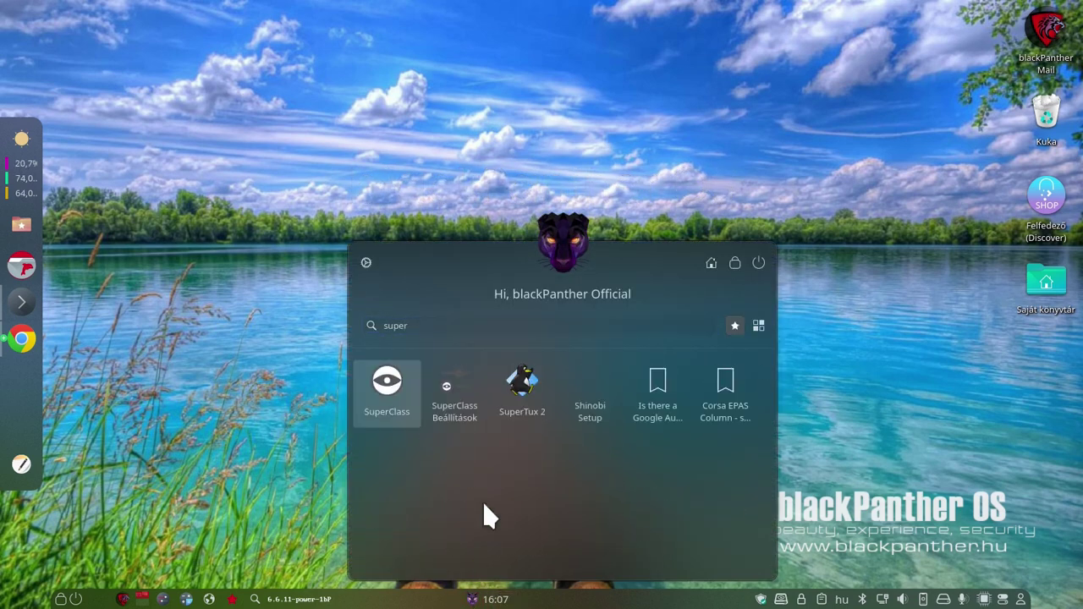
{"action": "left_click", "coordinate": [452, 381]}
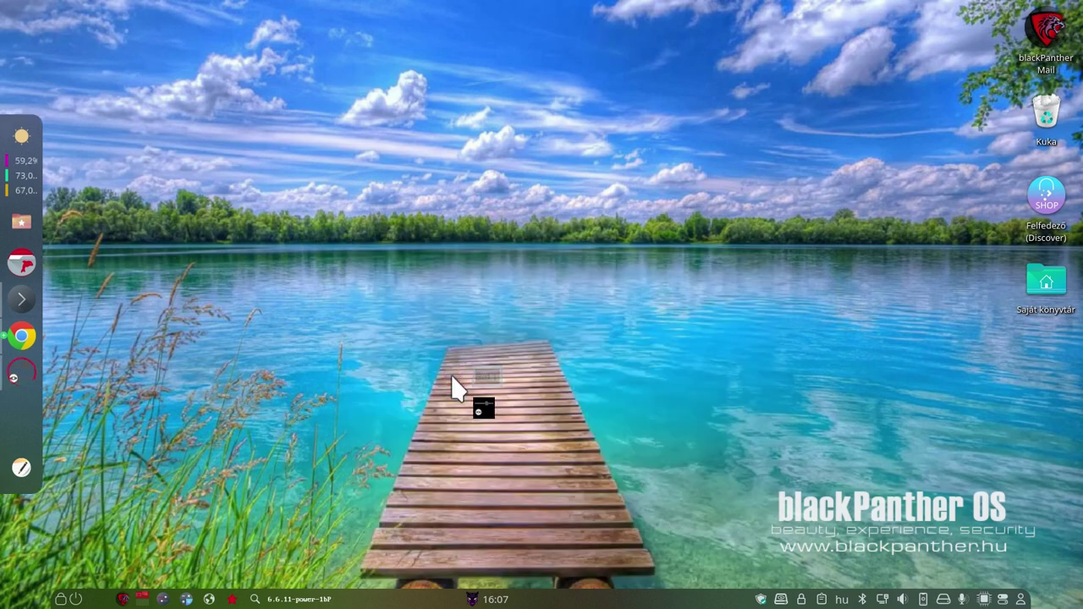
{"action": "key", "text": "Return"}
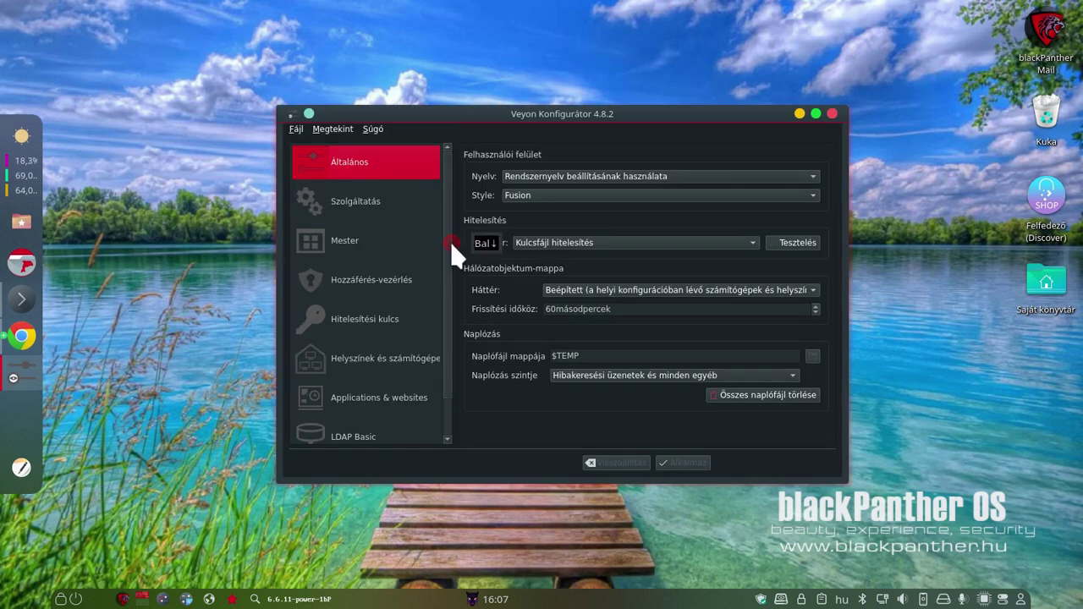
Look over the authentication keys, go to the Helyszínek és számítógépek settings and enlarge the configurator window
{"action": "scroll", "coordinate": [450, 254], "scroll_direction": "down", "scroll_amount": 1}
{"action": "left_click", "coordinate": [383, 287]}
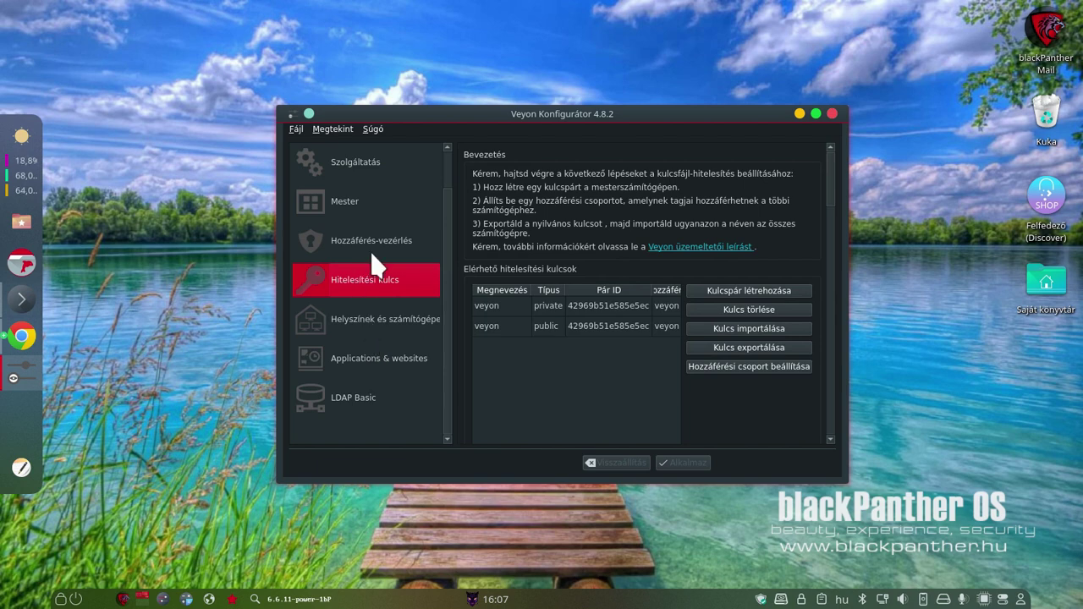
{"action": "left_click", "coordinate": [382, 337]}
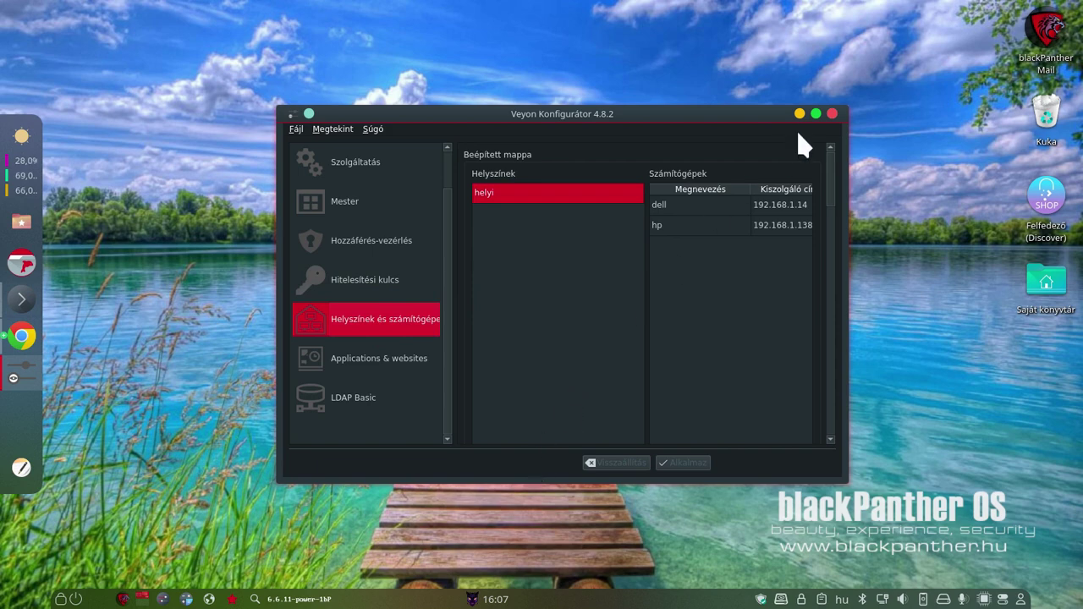
{"action": "left_click_drag", "start_coordinate": [740, 105], "coordinate": [592, 65]}
{"action": "left_click_drag", "start_coordinate": [826, 525], "coordinate": [814, 569]}
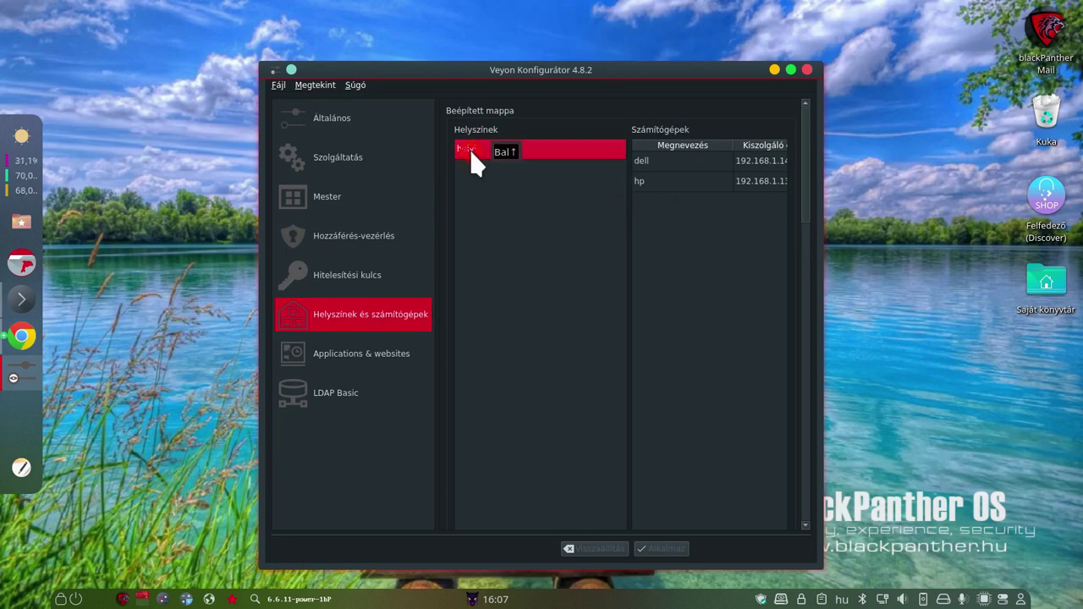
Add a new location named Egyeb
{"action": "left_click_drag", "start_coordinate": [806, 191], "coordinate": [807, 492]}
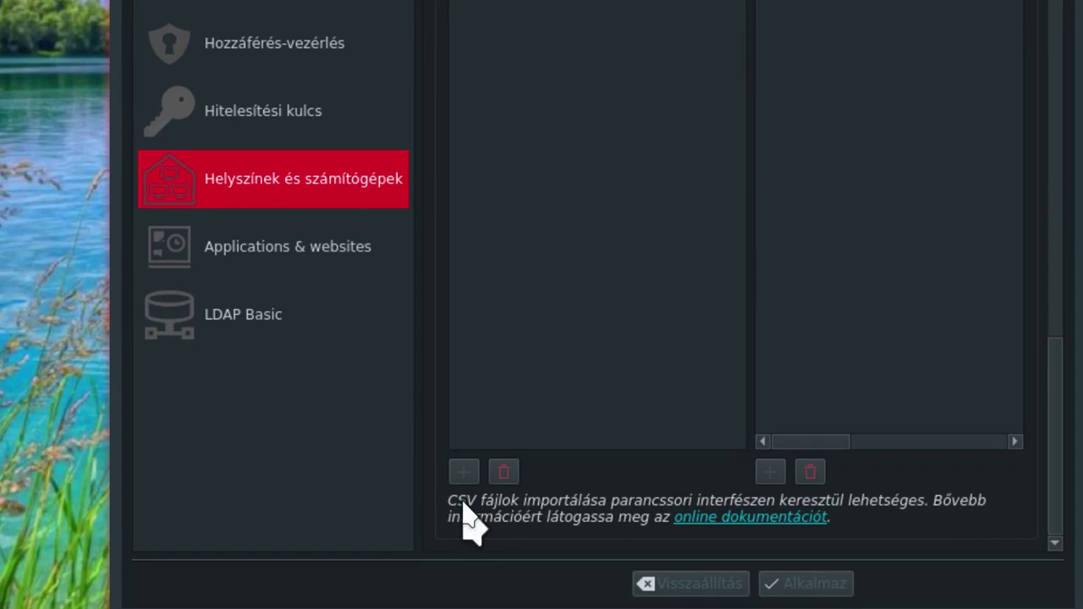
{"action": "left_click", "coordinate": [463, 486]}
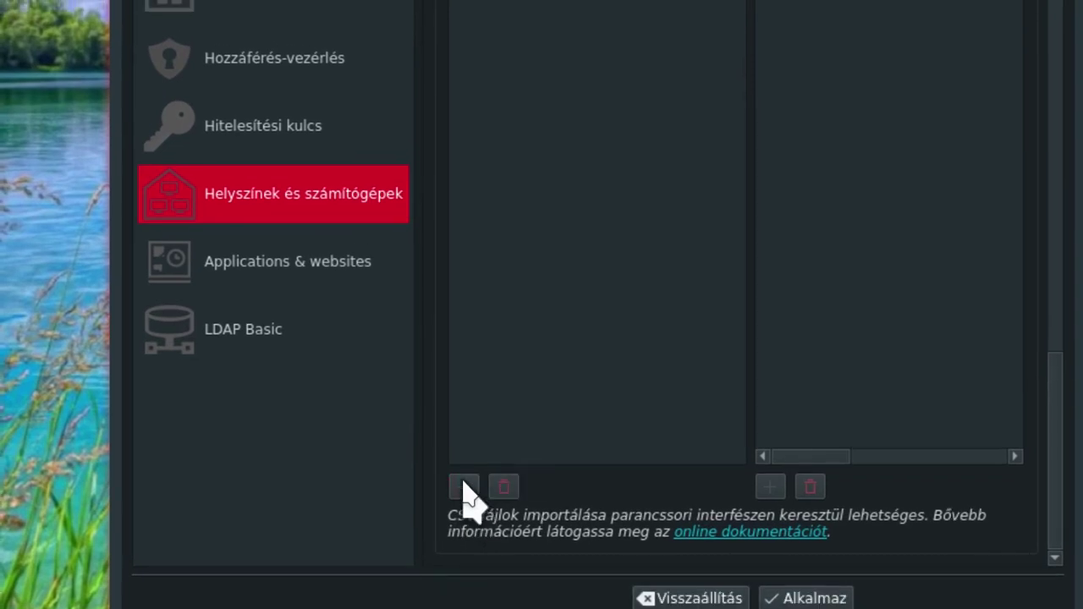
{"action": "left_click", "coordinate": [464, 486]}
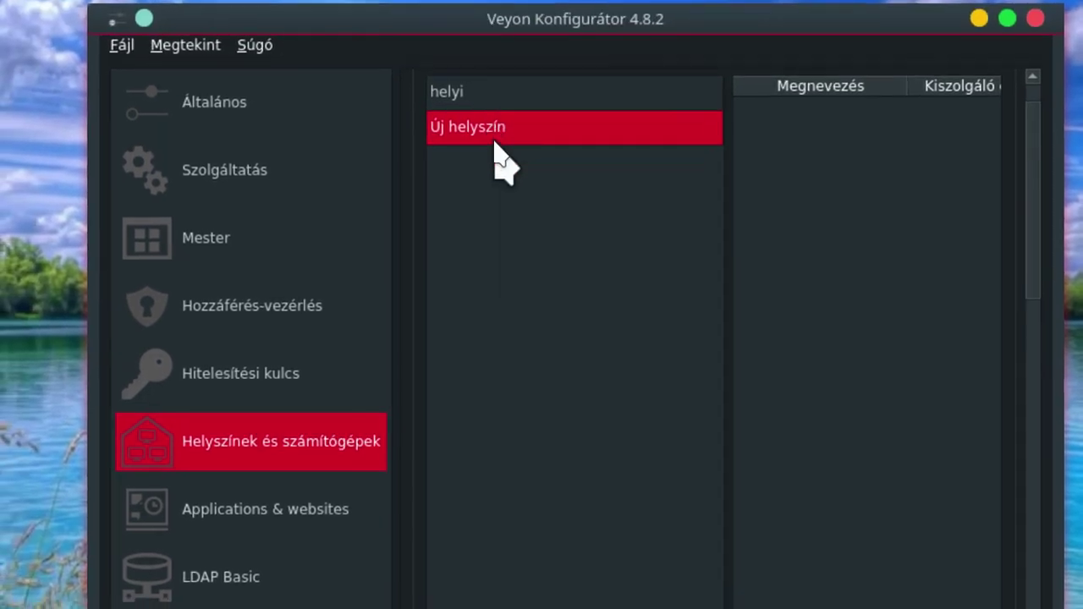
{"action": "double_click", "coordinate": [449, 80]}
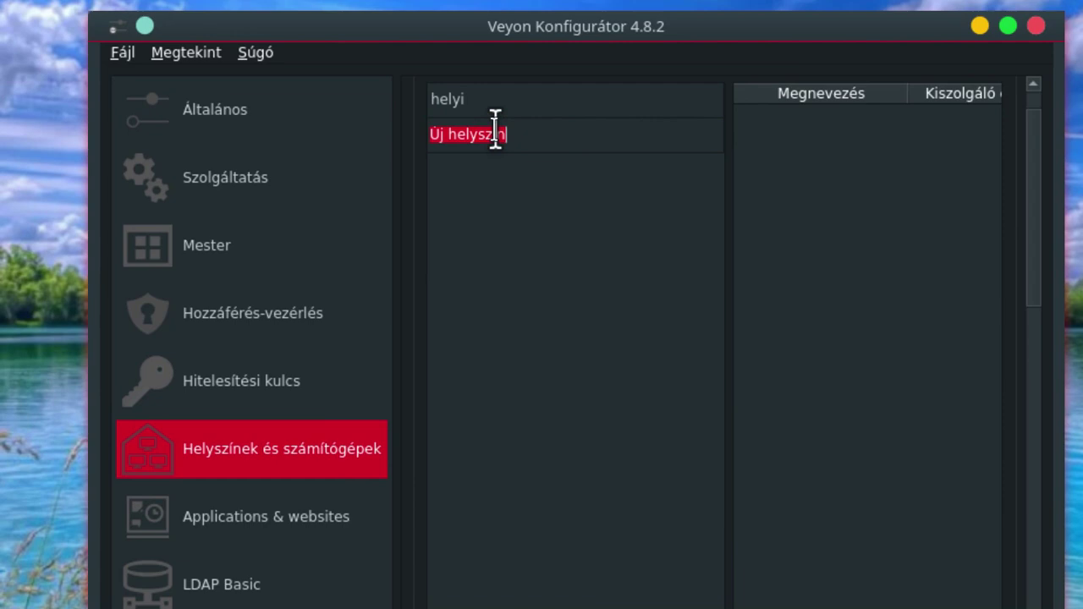
{"action": "type", "text": "Egy"}
{"action": "type", "text": "eb"}
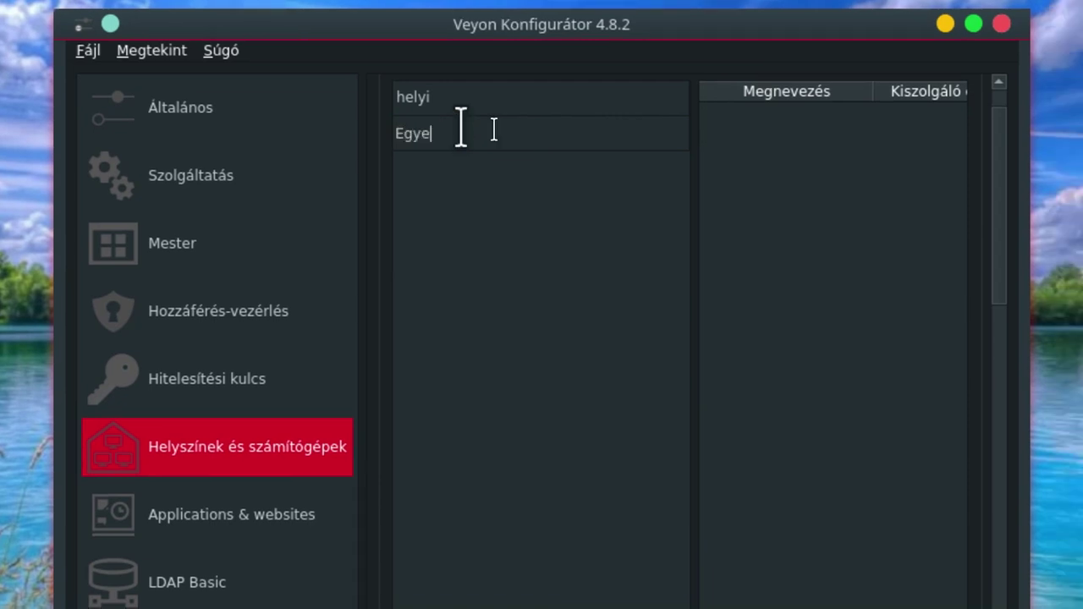
{"action": "key", "text": "Return"}
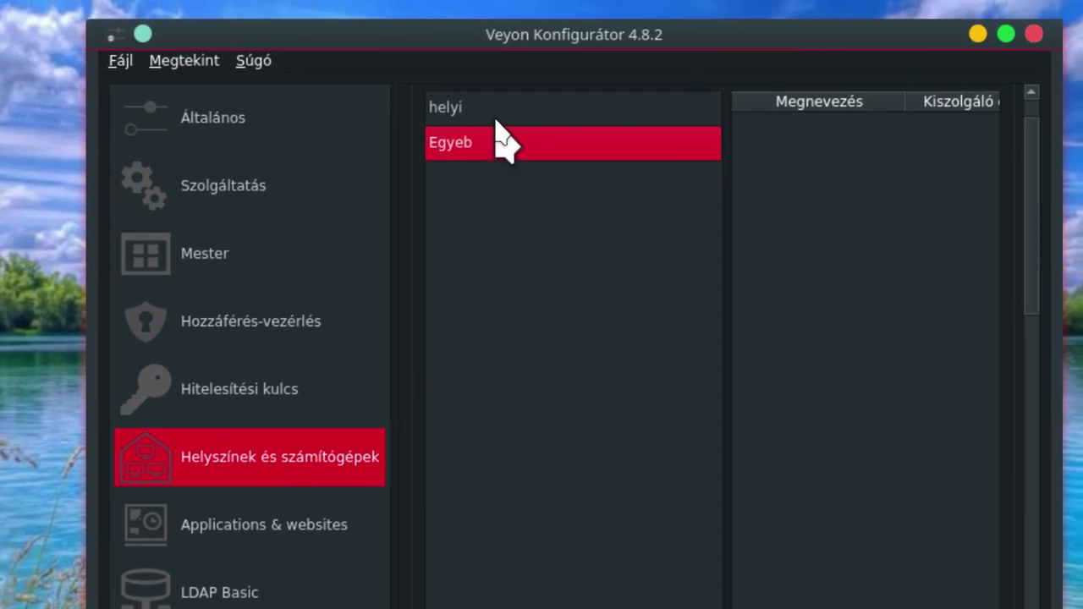
Add a new computer to the helyi location and name it IBM Core 16
{"action": "left_click", "coordinate": [463, 96]}
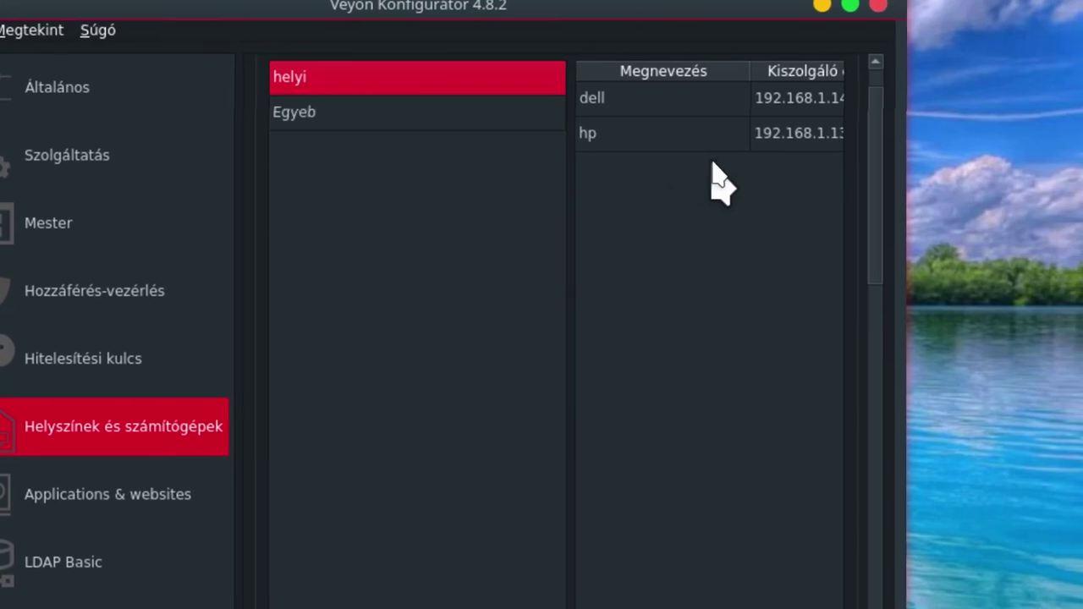
{"action": "left_click_drag", "start_coordinate": [809, 182], "coordinate": [796, 608]}
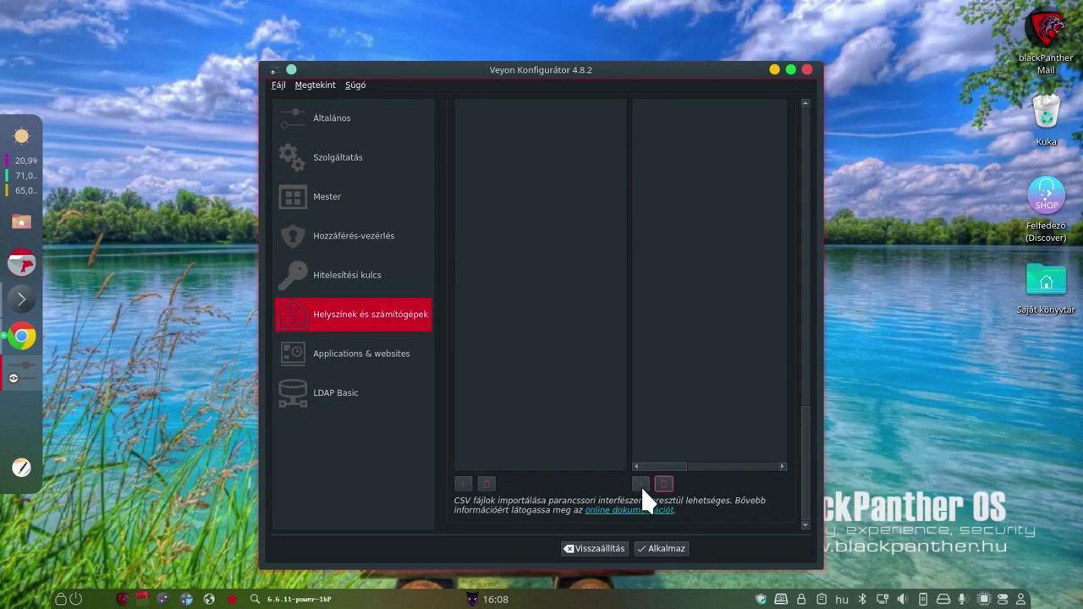
{"action": "left_click", "coordinate": [640, 483]}
{"action": "left_click_drag", "start_coordinate": [796, 404], "coordinate": [794, 110]}
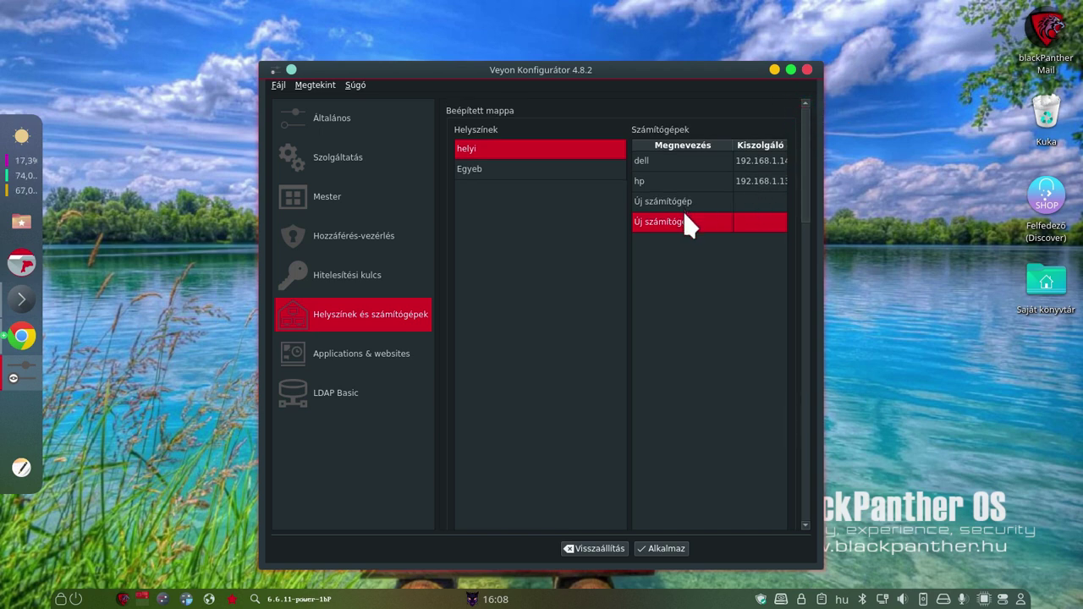
{"action": "left_click", "coordinate": [749, 202]}
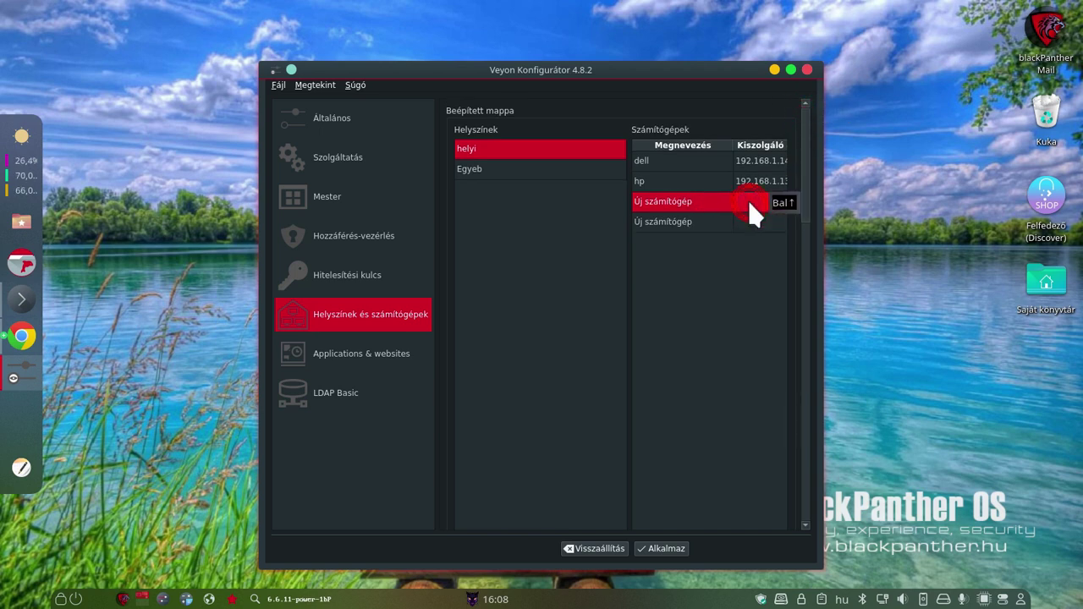
{"action": "left_click", "coordinate": [697, 201]}
{"action": "left_click", "coordinate": [696, 201]}
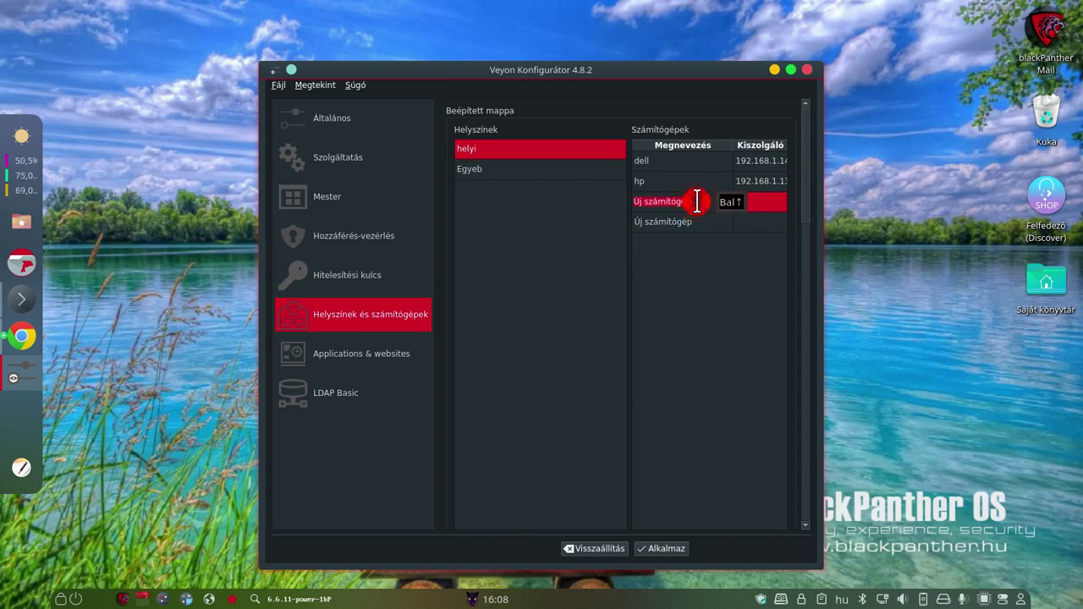
{"action": "type", "text": "l"}
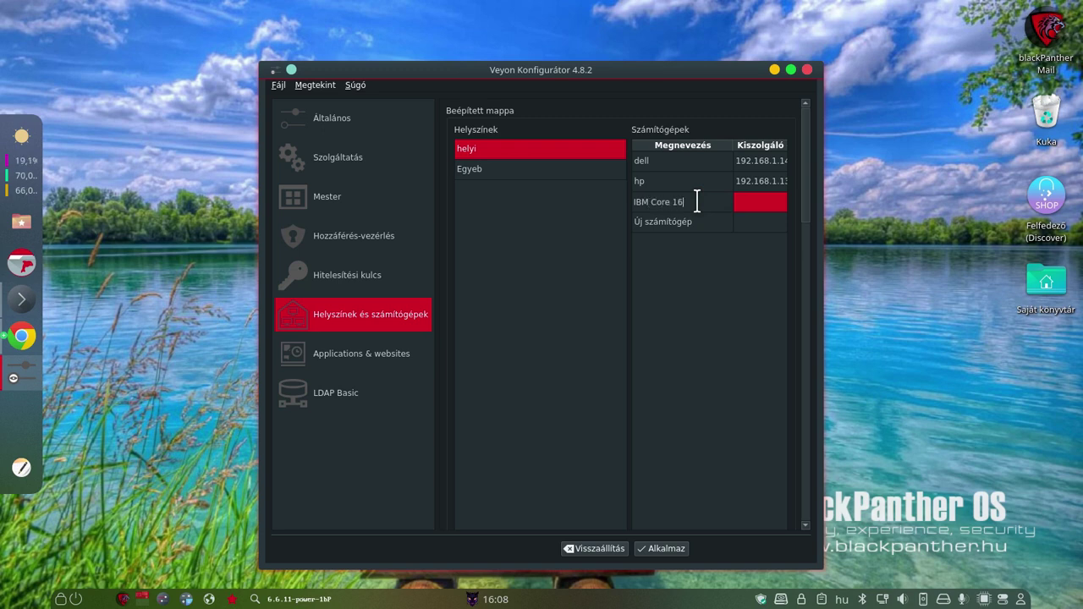
{"action": "key", "text": "Return"}
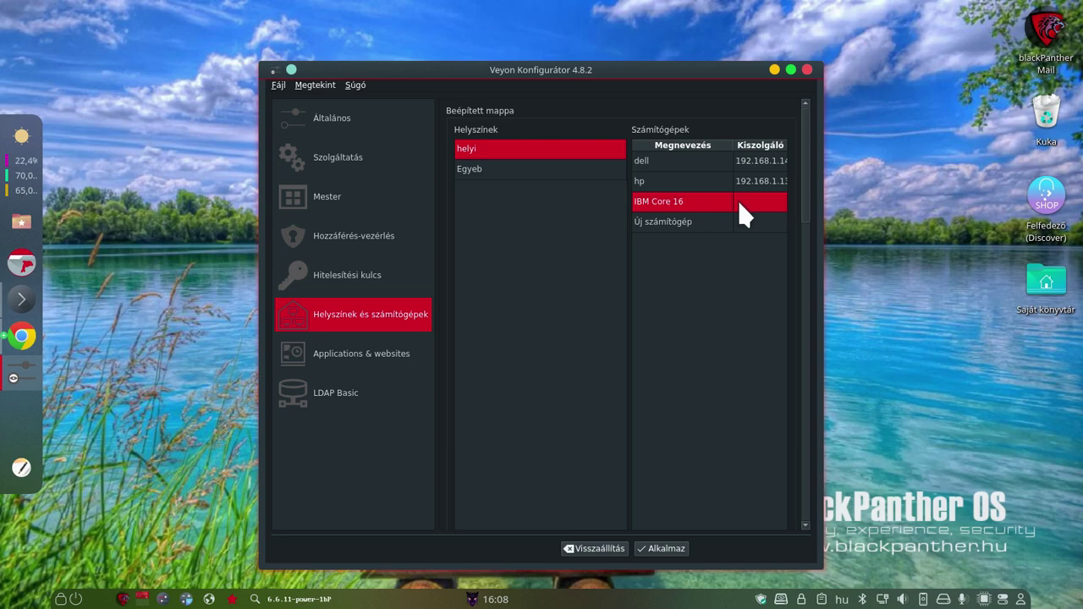
Widen the window and set the host address of IBM Core 16 to 192.168.1.5
{"action": "left_click_drag", "start_coordinate": [818, 218], "coordinate": [994, 218]}
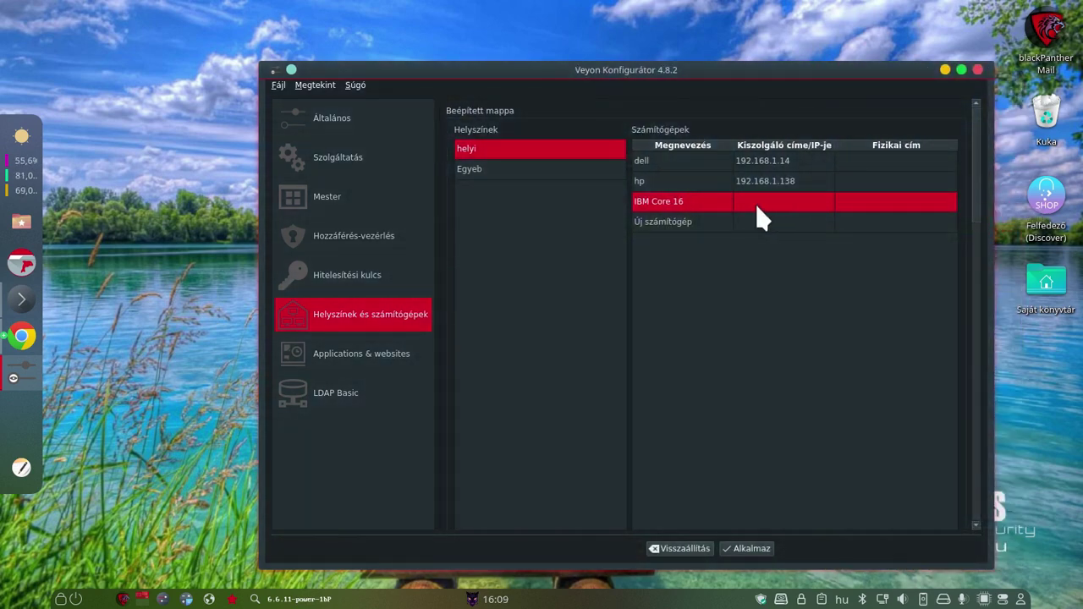
{"action": "double_click", "coordinate": [740, 202]}
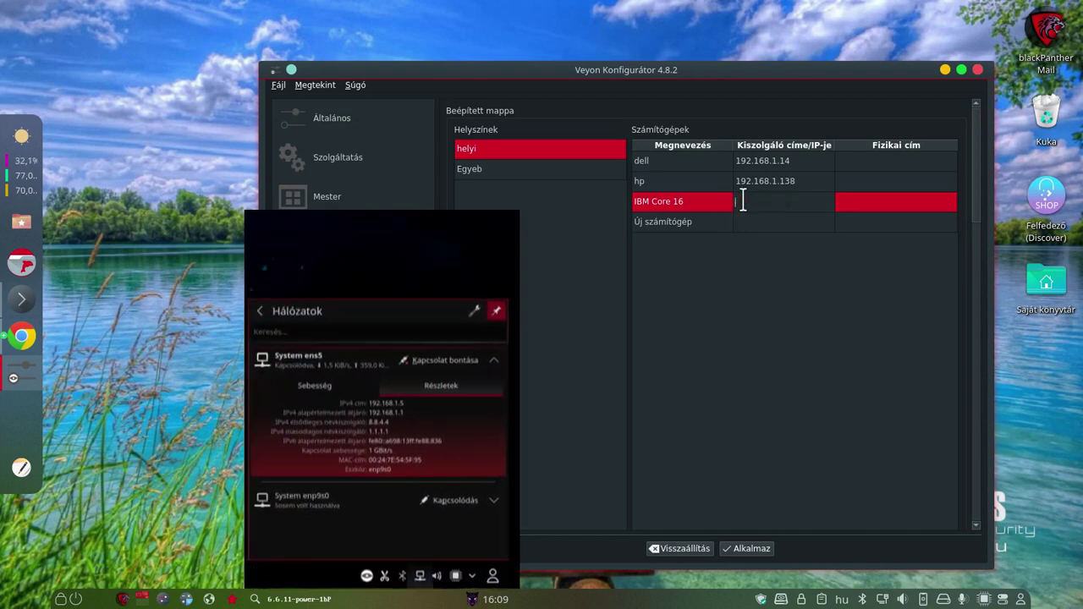
{"action": "type", "text": "192."}
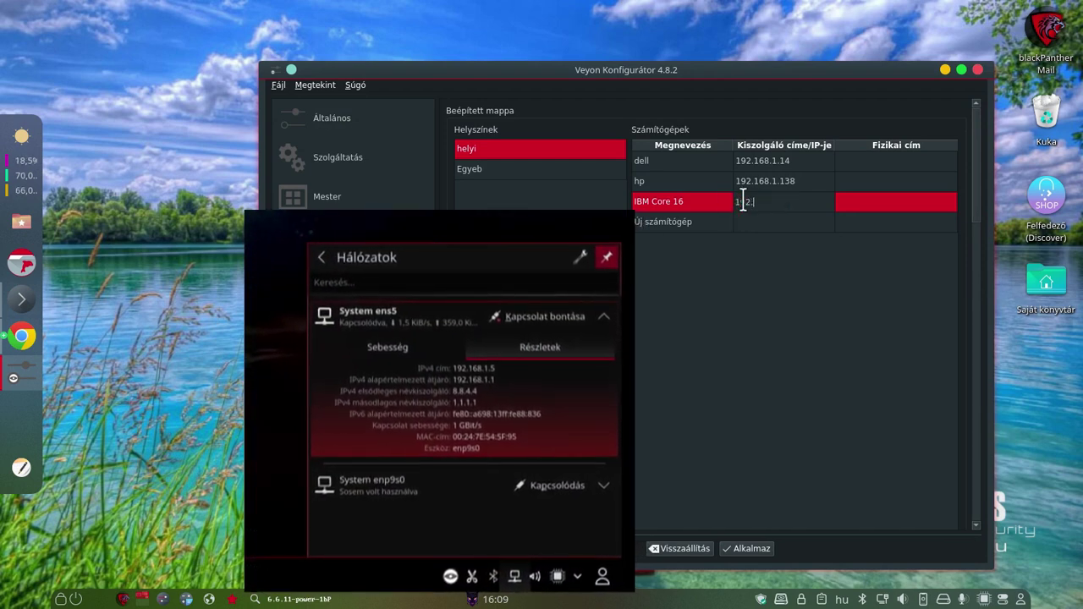
{"action": "type", "text": "168.1.5"}
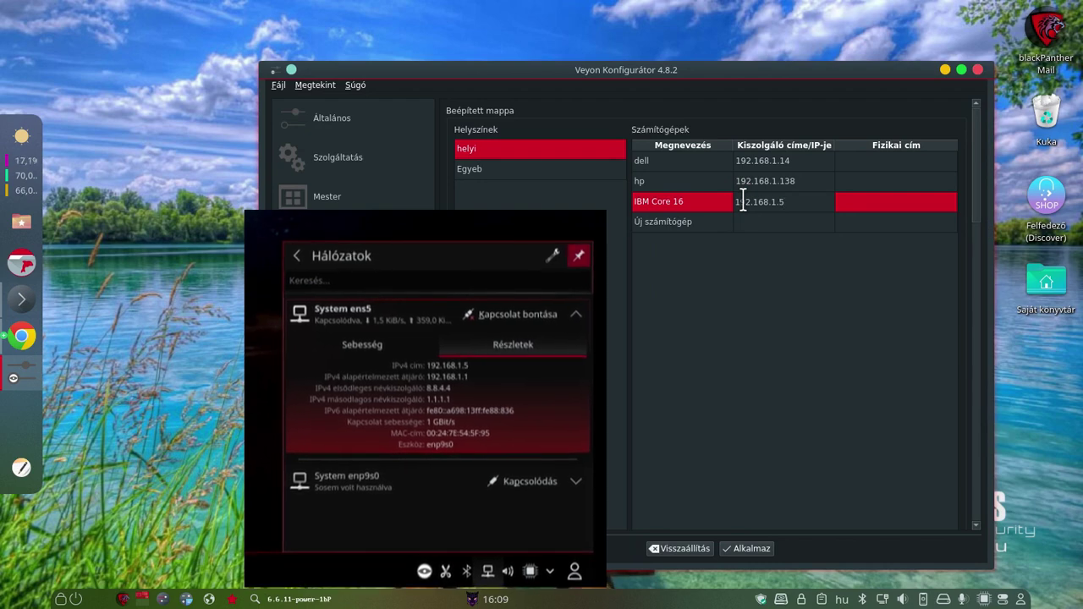
{"action": "key", "text": "Return"}
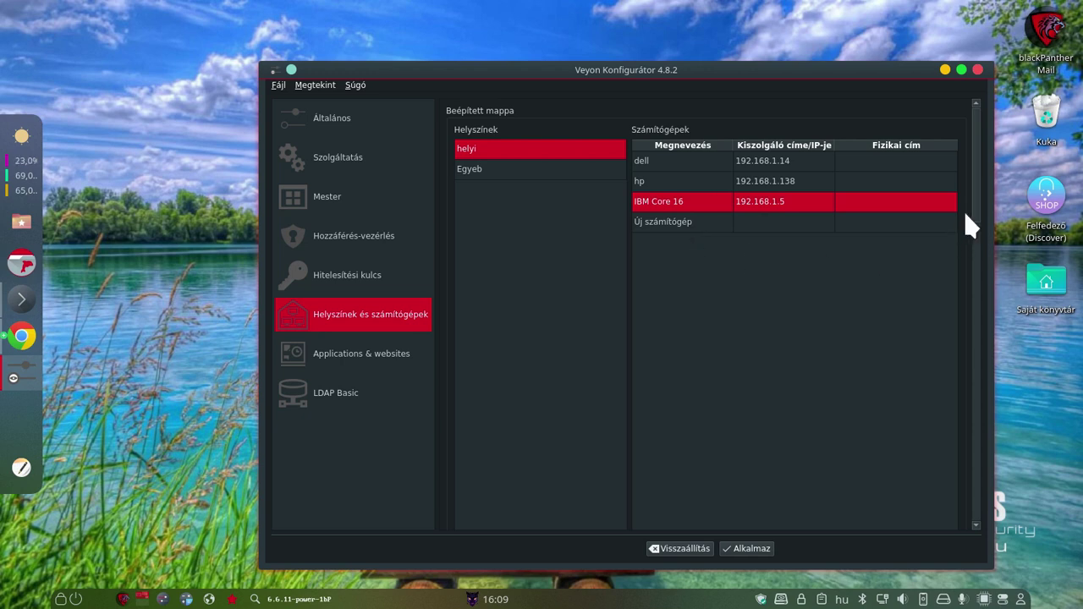
Delete the unused Új számítógép entry from the helyi location and apply the configuration
{"action": "left_click_drag", "start_coordinate": [965, 213], "coordinate": [993, 155]}
{"action": "left_click", "coordinate": [688, 223]}
{"action": "left_click", "coordinate": [663, 483]}
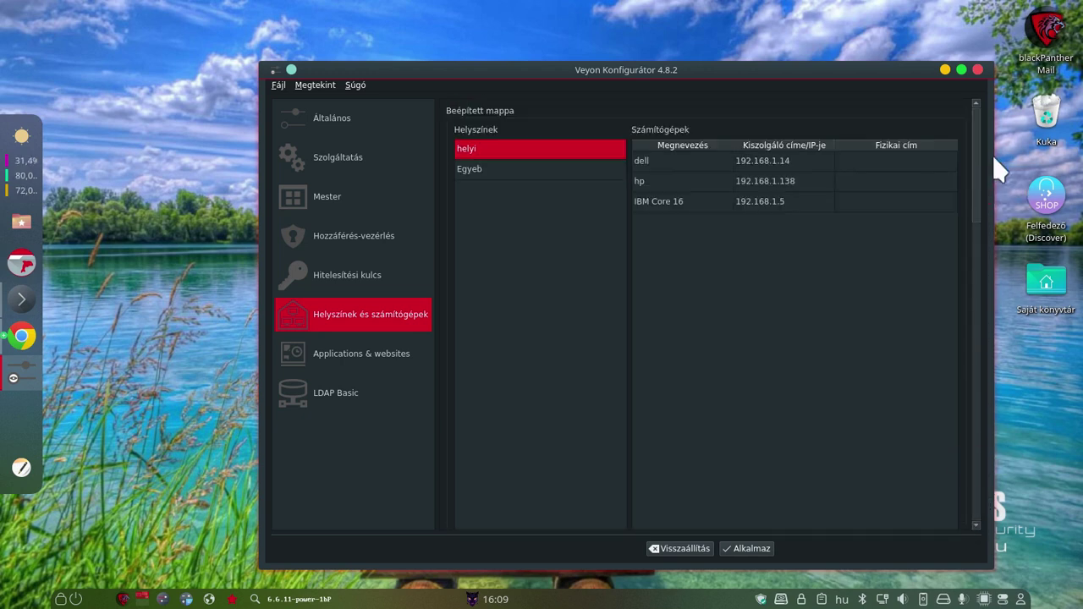
{"action": "left_click", "coordinate": [746, 548]}
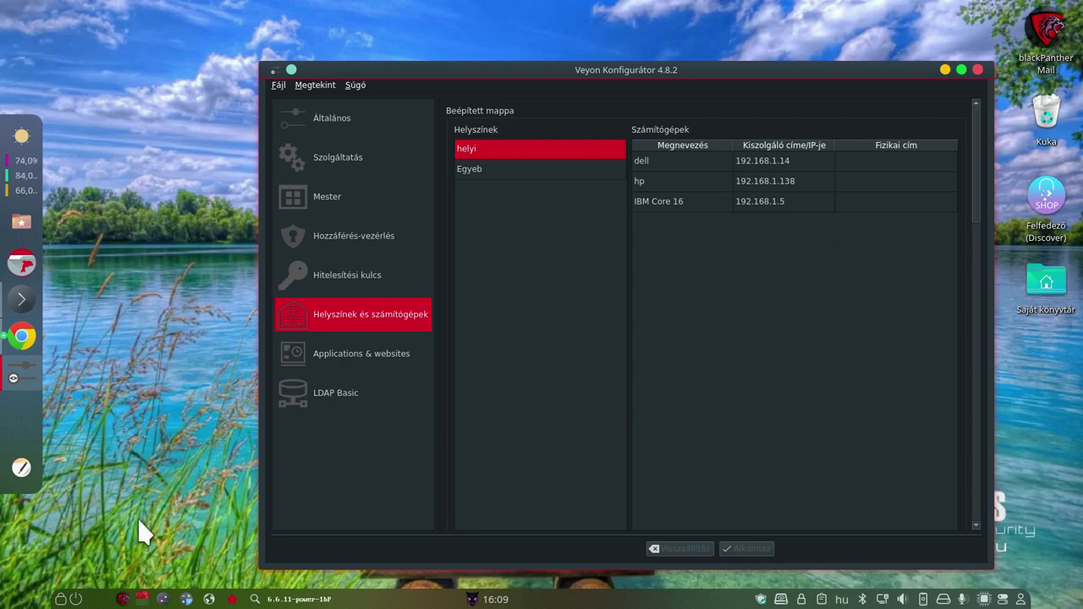
Search the applications for super, launch SuperClass and show its list of locations and computers
{"action": "left_click", "coordinate": [473, 599]}
{"action": "type", "text": "veyon"}
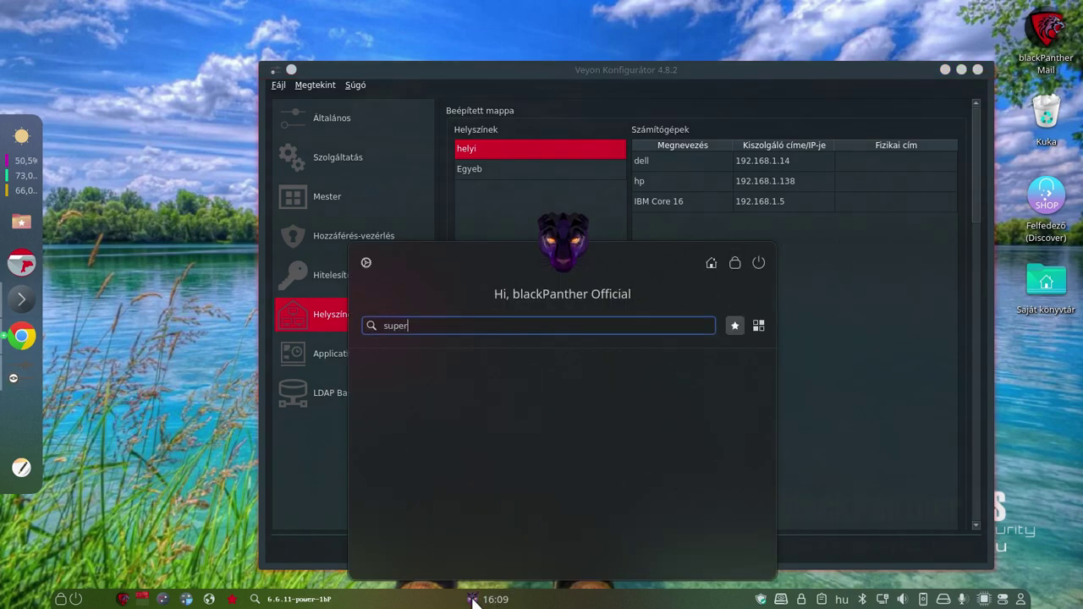
{"action": "left_click", "coordinate": [395, 377]}
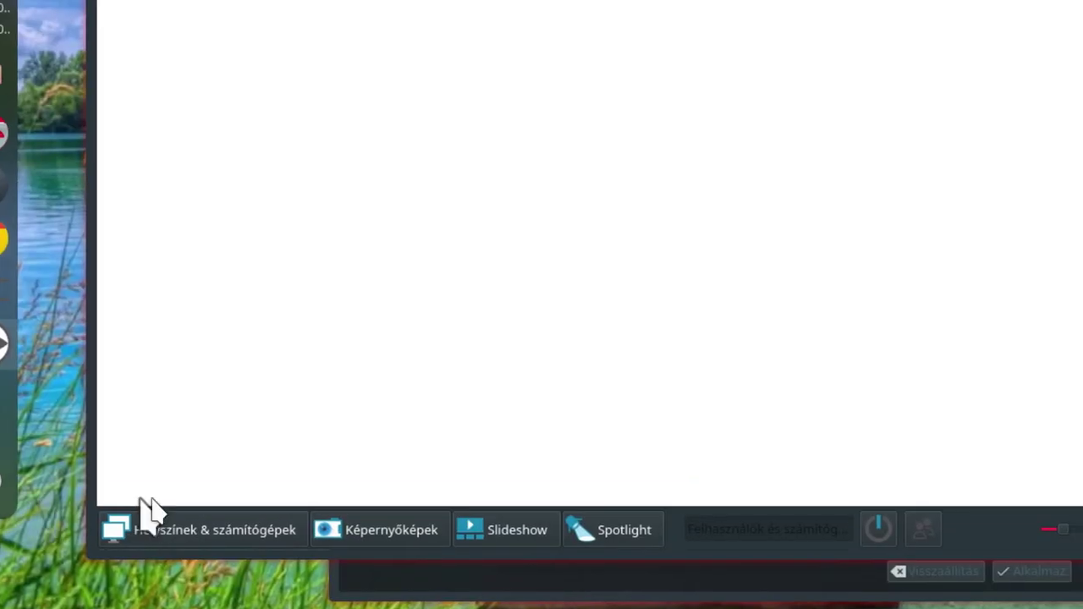
{"action": "left_click", "coordinate": [179, 520]}
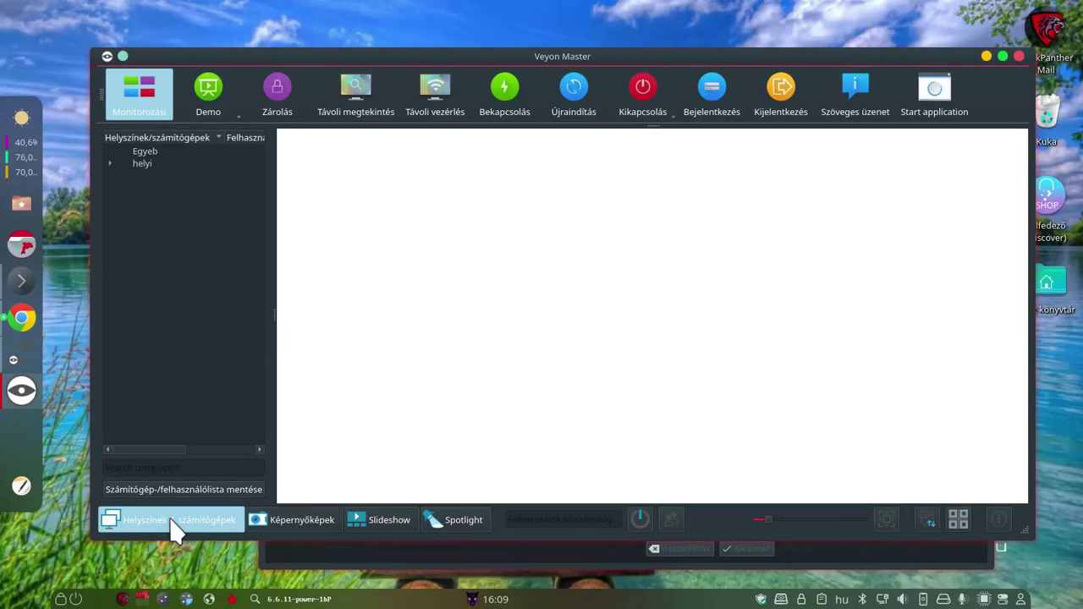
Expand the helyi location and enable monitoring of IBM Core 16
{"action": "left_click", "coordinate": [145, 162]}
{"action": "left_click", "coordinate": [110, 163]}
{"action": "left_click", "coordinate": [138, 176]}
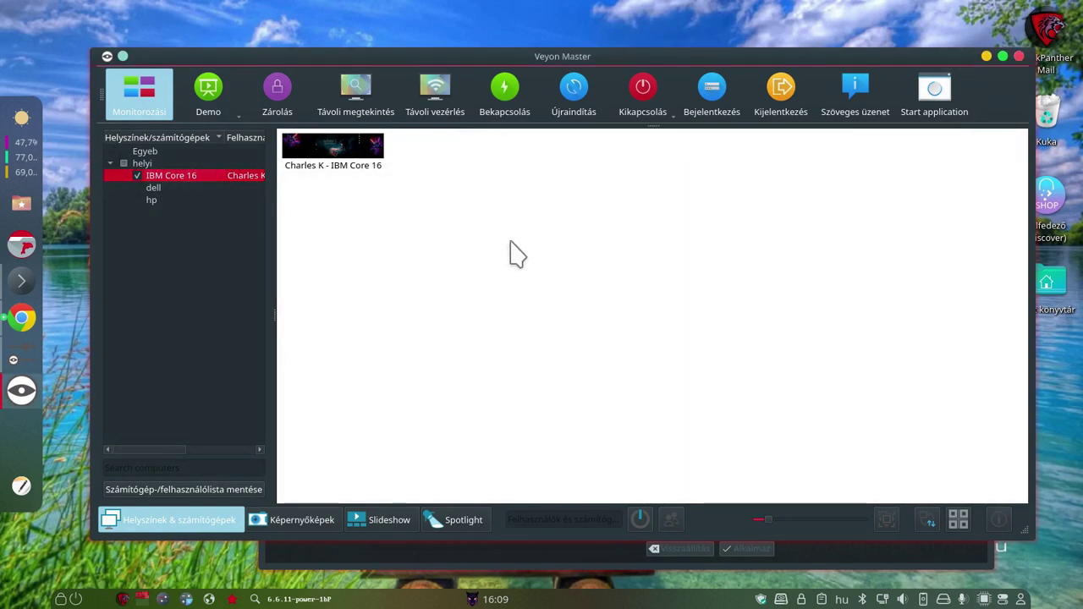
Select the IBM Core 16 thumbnail and choose Screen 1 – LGD [eDP-1-1] in its demo options
{"action": "left_click", "coordinate": [346, 168]}
{"action": "right_click", "coordinate": [366, 151]}
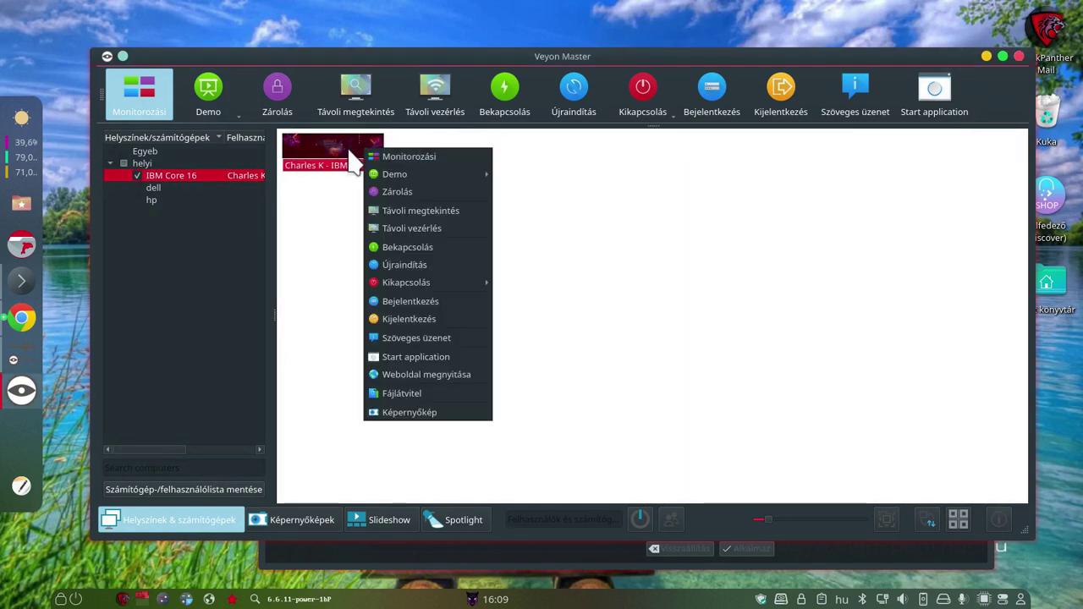
{"action": "mouse_move", "coordinate": [421, 178]}
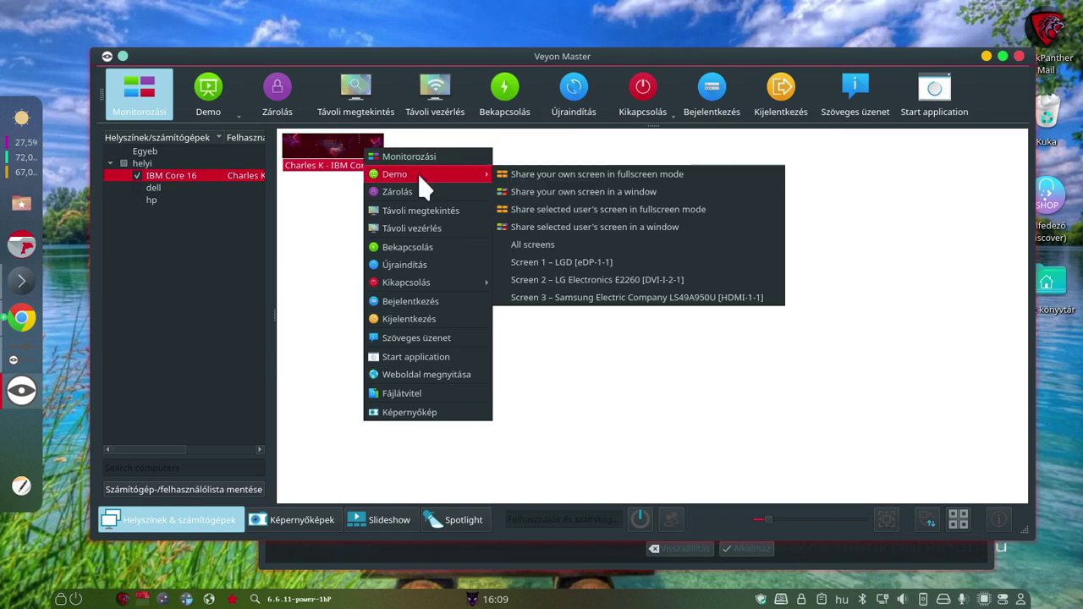
{"action": "left_click", "coordinate": [643, 263]}
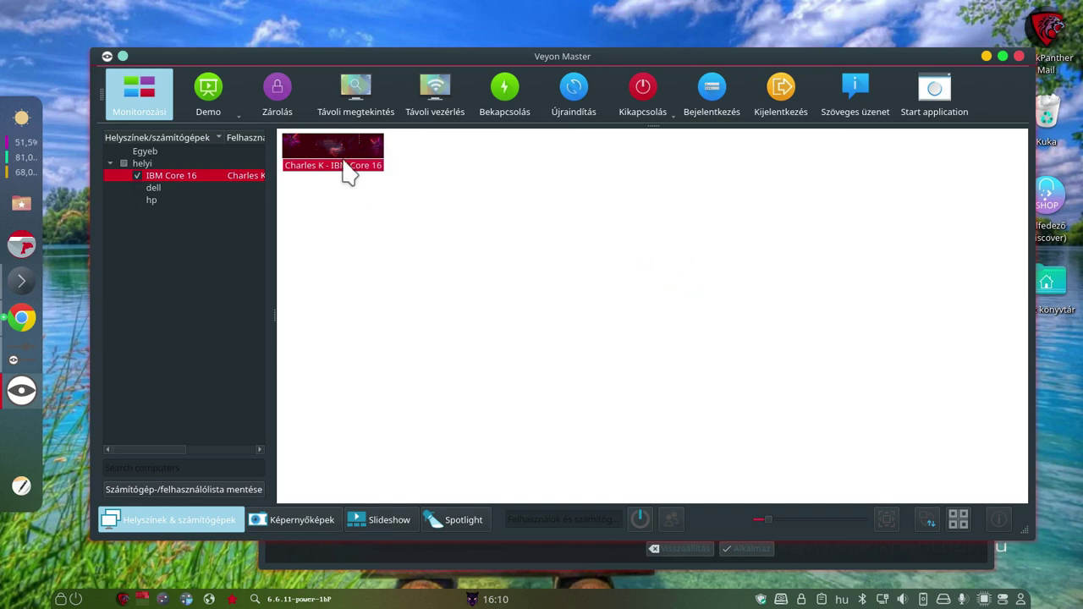
Open the remote view of IBM Core 16 and show only its Screen 1 – Samsung Electric Company LS49A950U [HDMI-A-0]
{"action": "mouse_move", "coordinate": [346, 157]}
{"action": "left_click", "coordinate": [355, 103]}
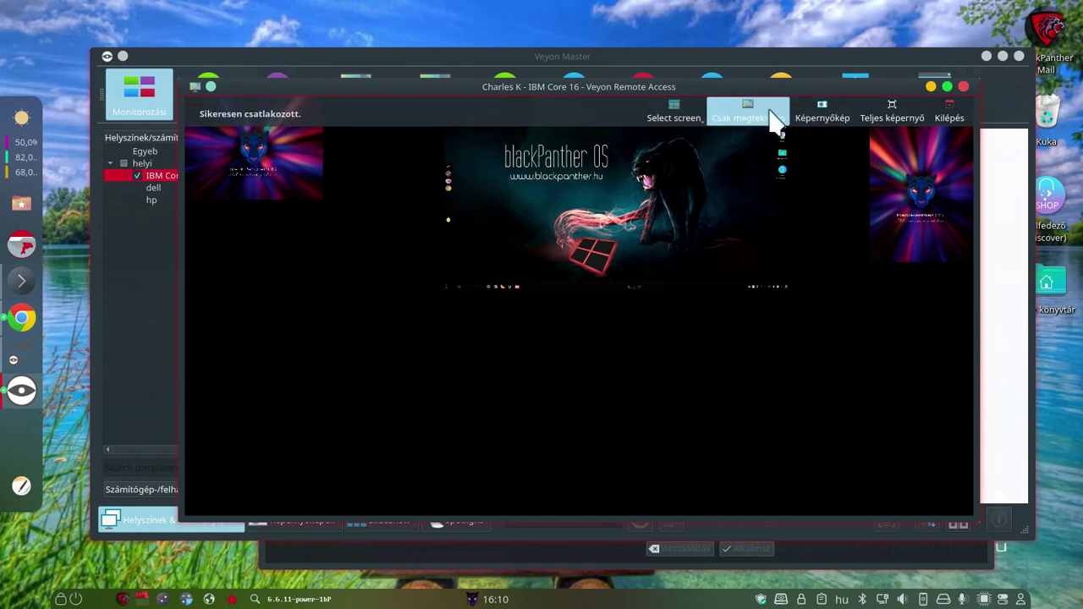
{"action": "left_click", "coordinate": [677, 121]}
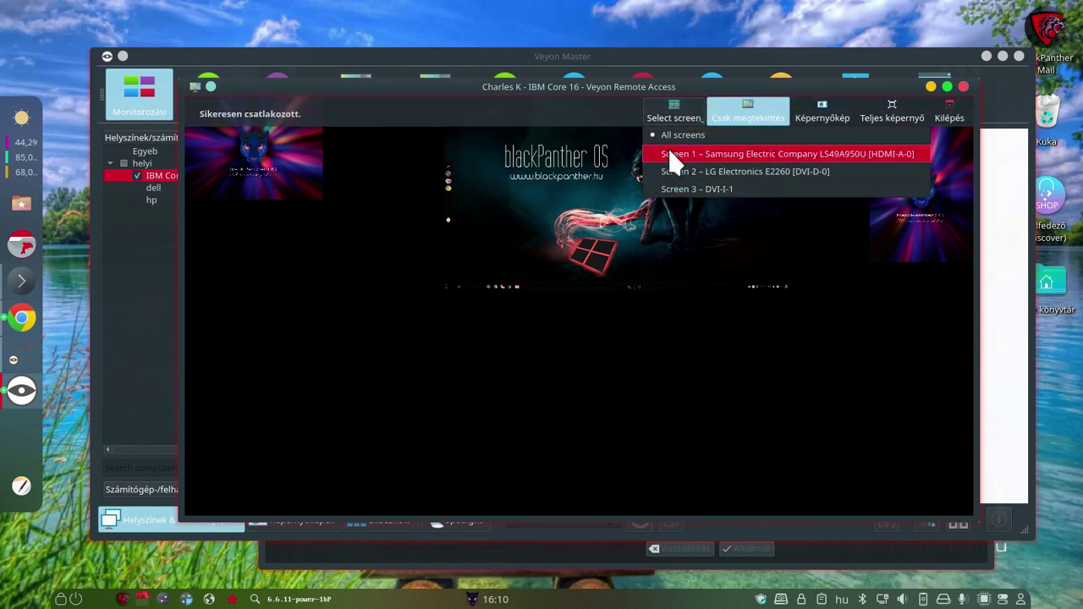
{"action": "left_click", "coordinate": [672, 160]}
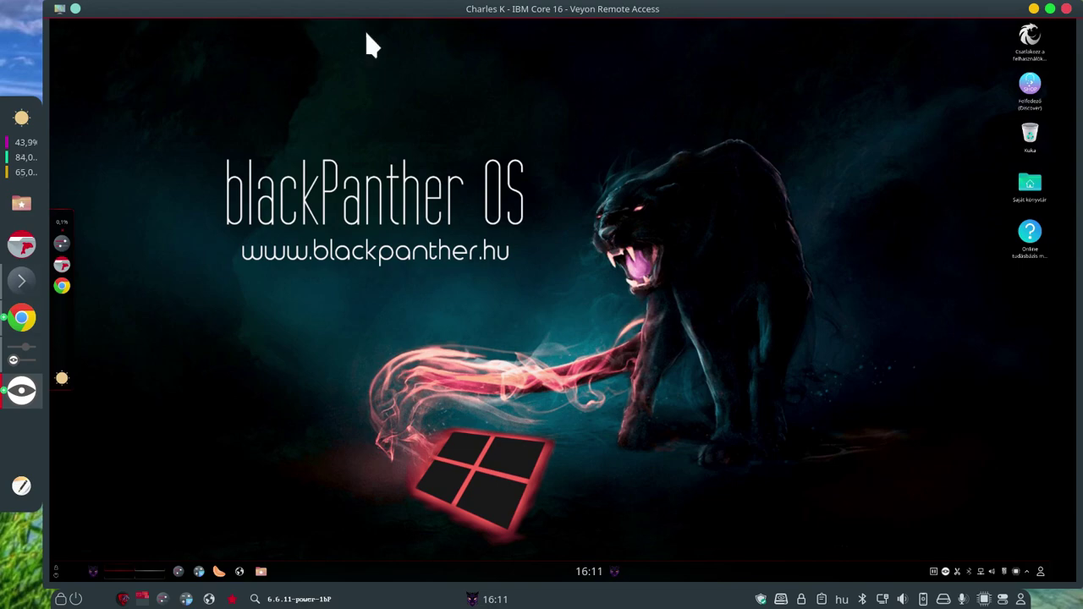
Restore the maximized remote view of IBM Core 16 to a smaller window and reposition it over Veyon Master
{"action": "double_click", "coordinate": [85, 8]}
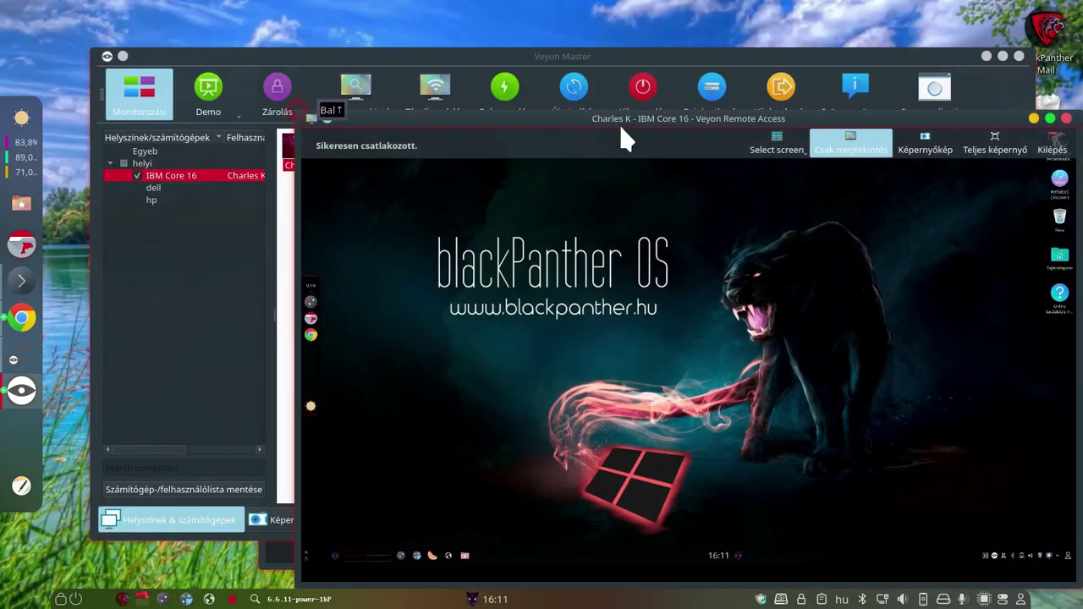
{"action": "left_click_drag", "start_coordinate": [621, 125], "coordinate": [527, 36]}
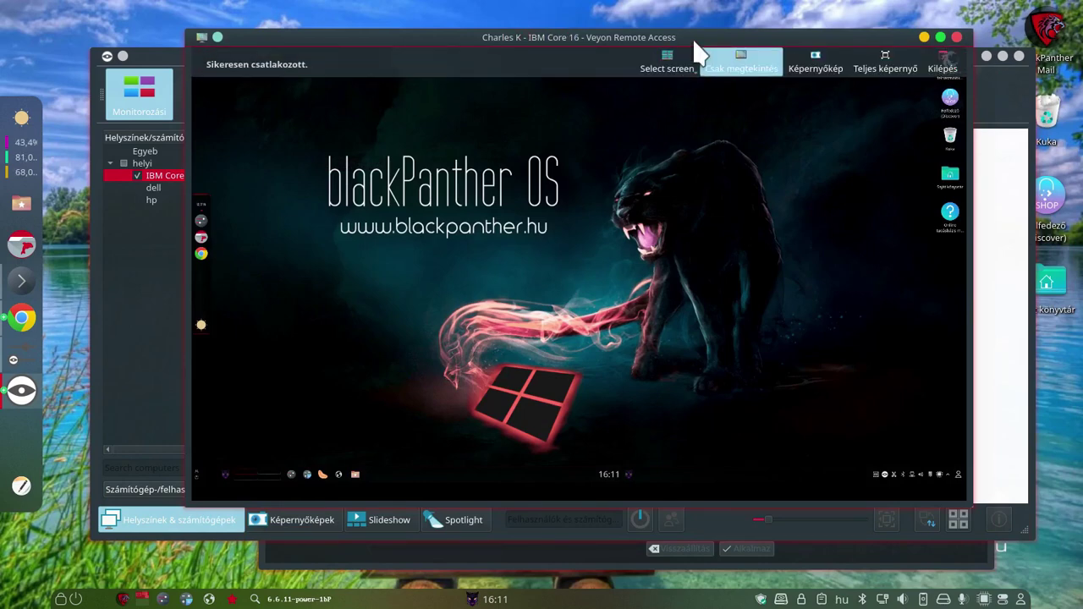
{"action": "left_click_drag", "start_coordinate": [694, 42], "coordinate": [605, 33]}
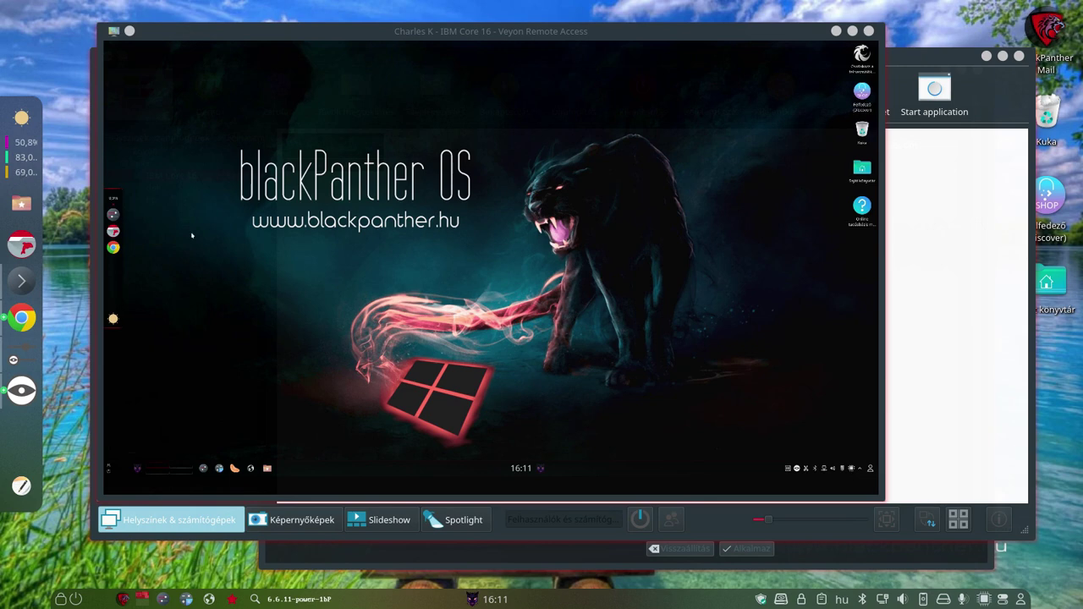
Show the home folder in the file manager on IBM Core 16, close it and shift the remote view window slightly
{"action": "left_click", "coordinate": [382, 196]}
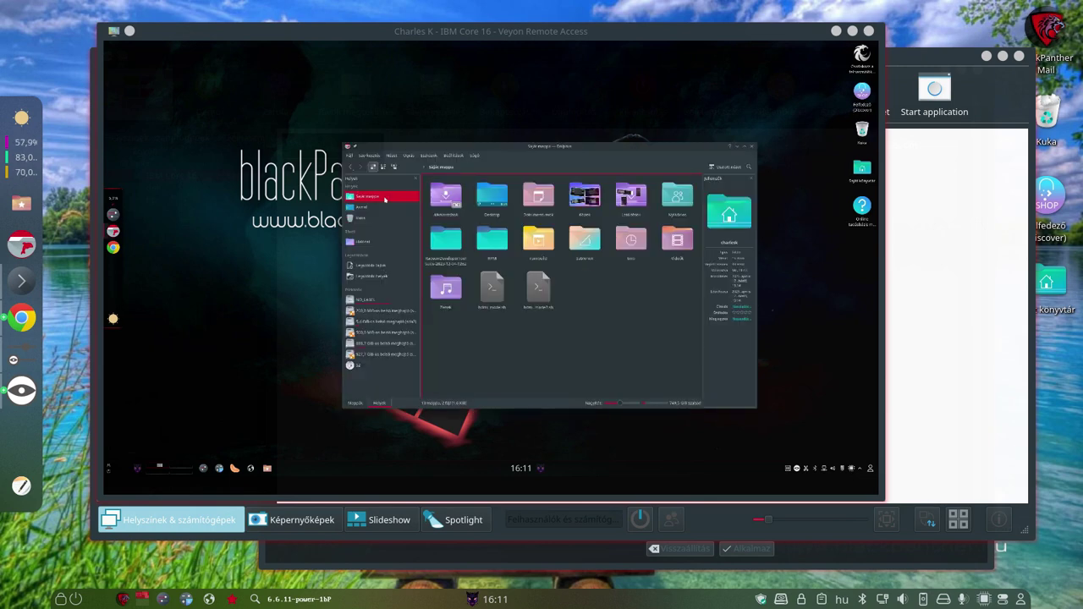
{"action": "left_click", "coordinate": [751, 146]}
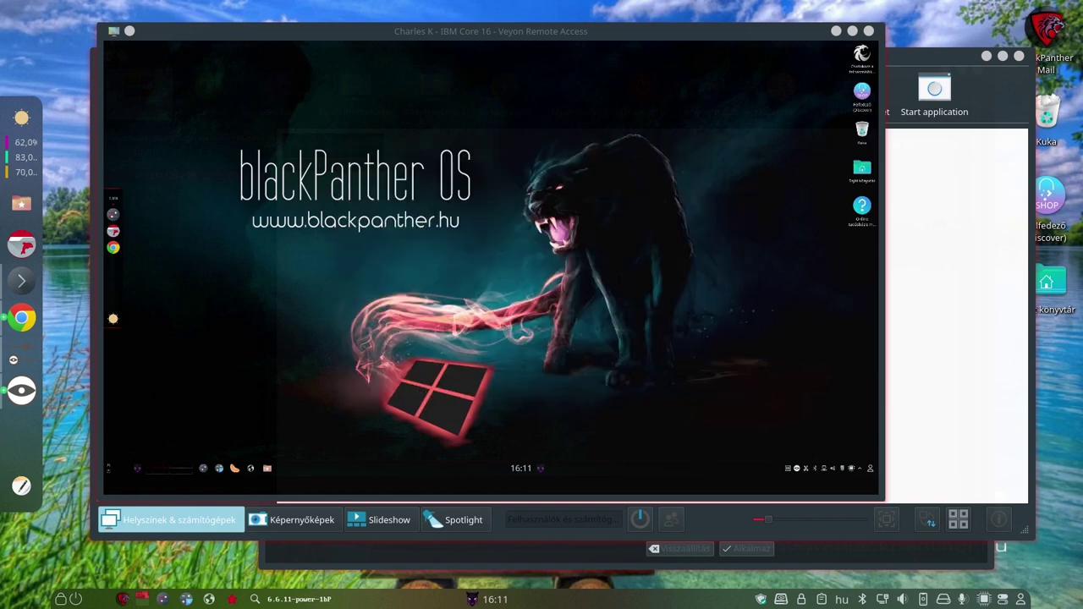
{"action": "left_click_drag", "start_coordinate": [523, 38], "coordinate": [582, 48]}
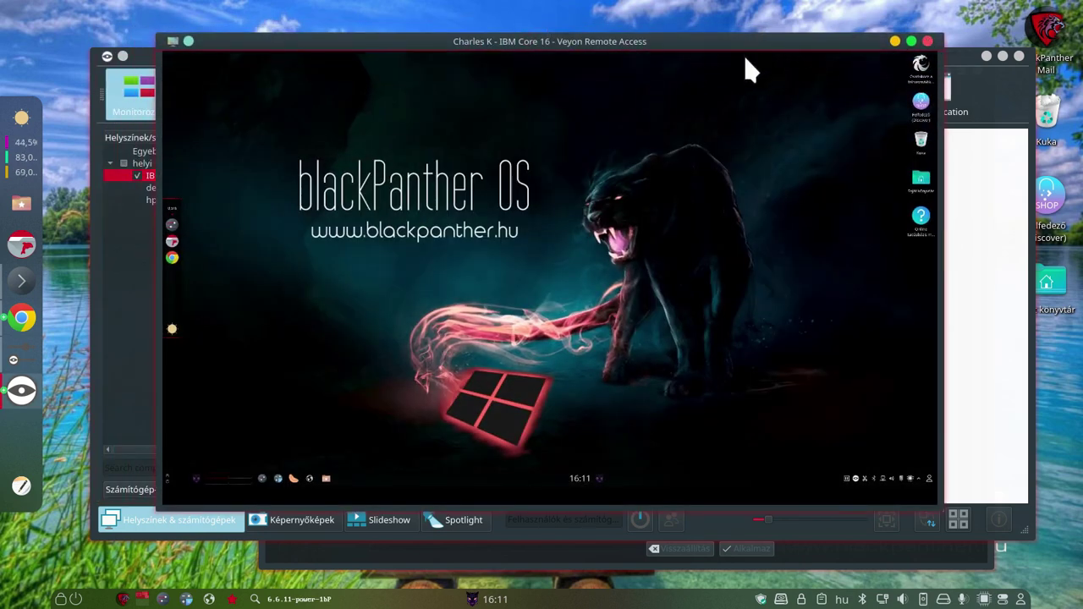
Open the file manager on the remote desktop once more, close it and end the remote view of IBM Core 16
{"action": "left_click", "coordinate": [744, 64]}
{"action": "left_click", "coordinate": [172, 241]}
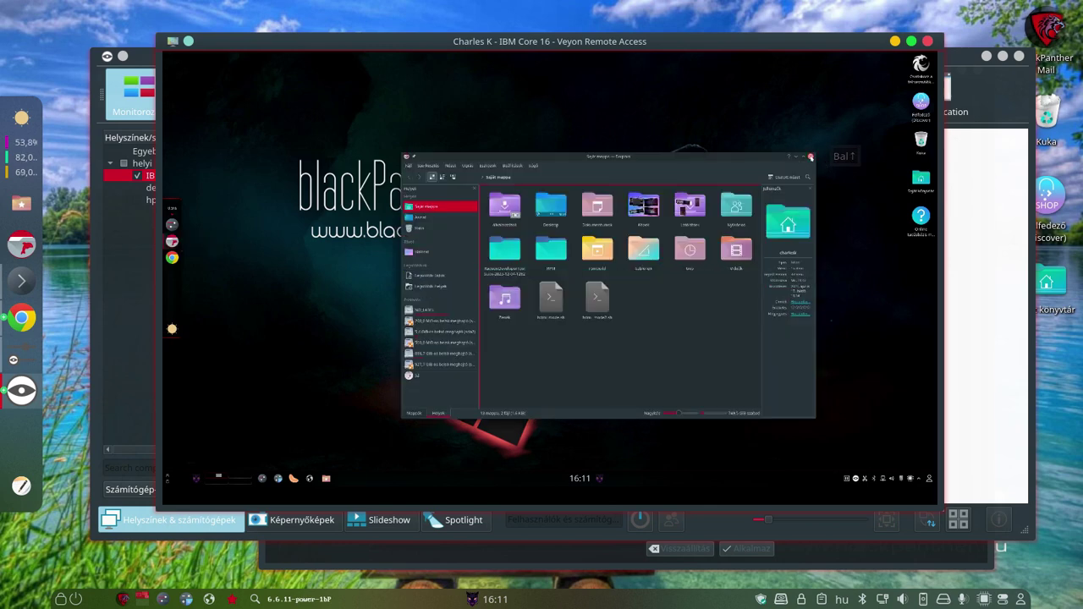
{"action": "left_click", "coordinate": [810, 157]}
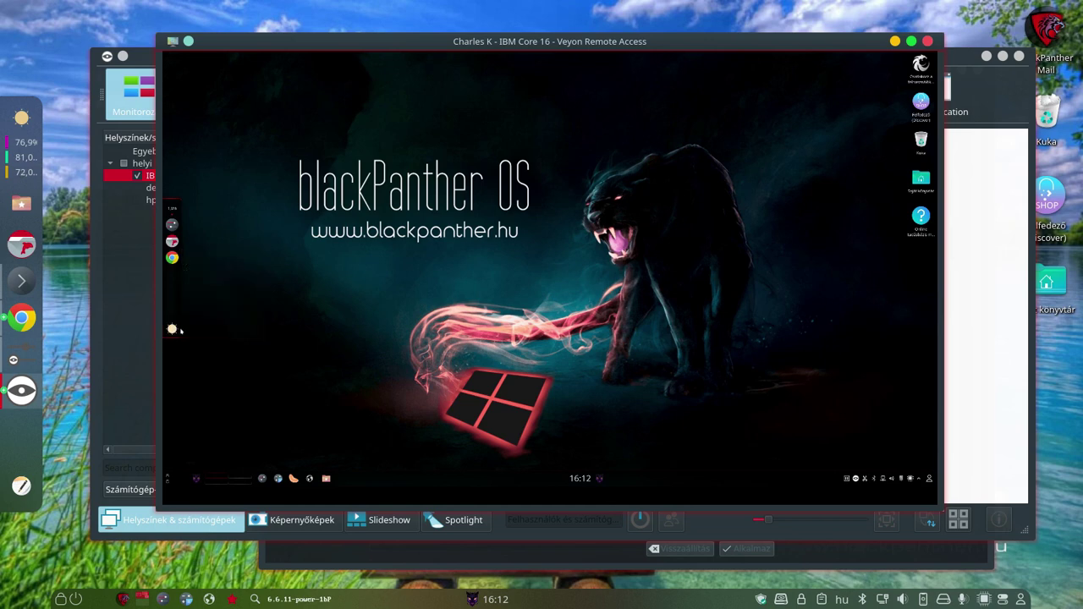
{"action": "left_click", "coordinate": [930, 75]}
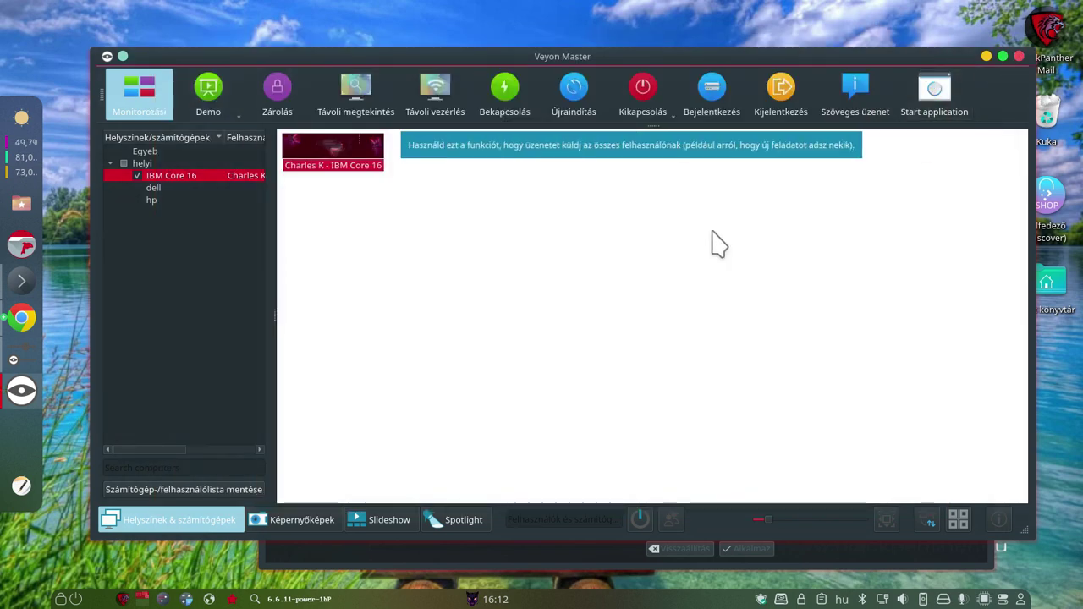
Enable monitoring of the hp computer in the helyi location and open its remote view
{"action": "left_click", "coordinate": [137, 199]}
{"action": "left_click", "coordinate": [451, 163]}
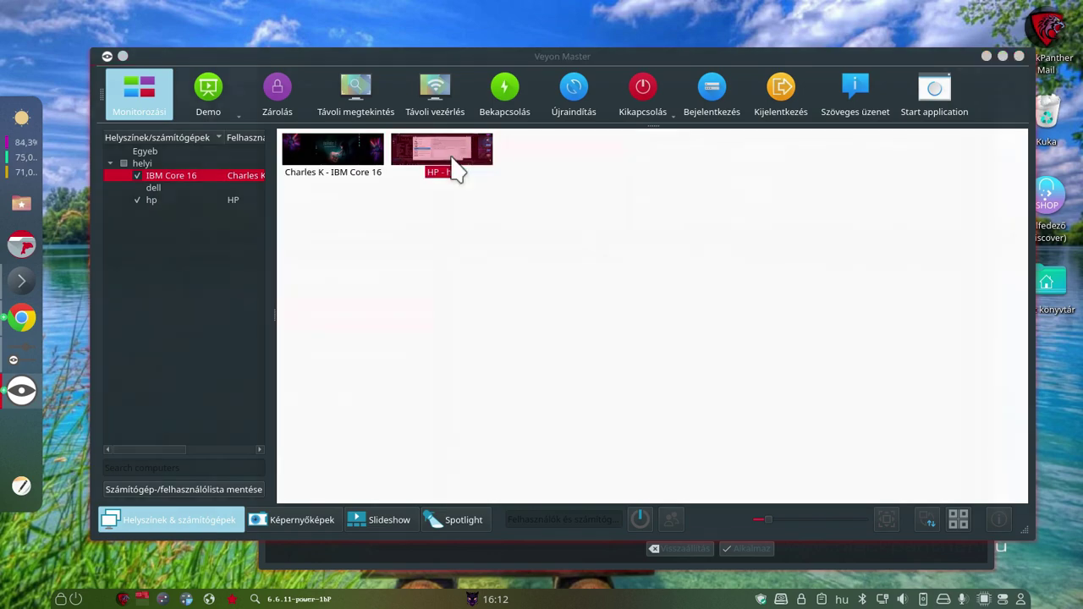
{"action": "double_click", "coordinate": [455, 170]}
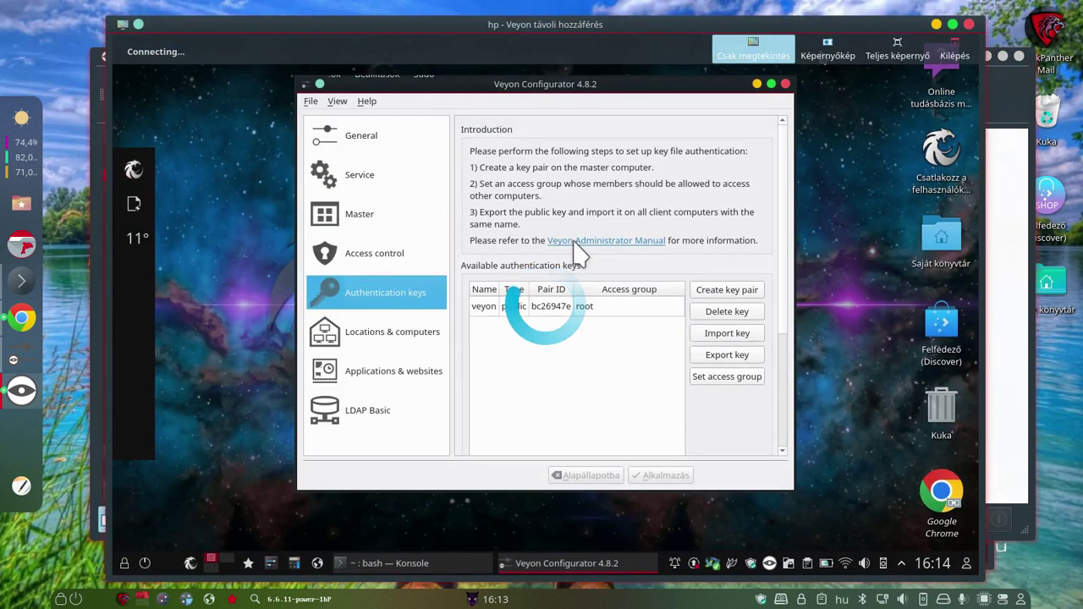